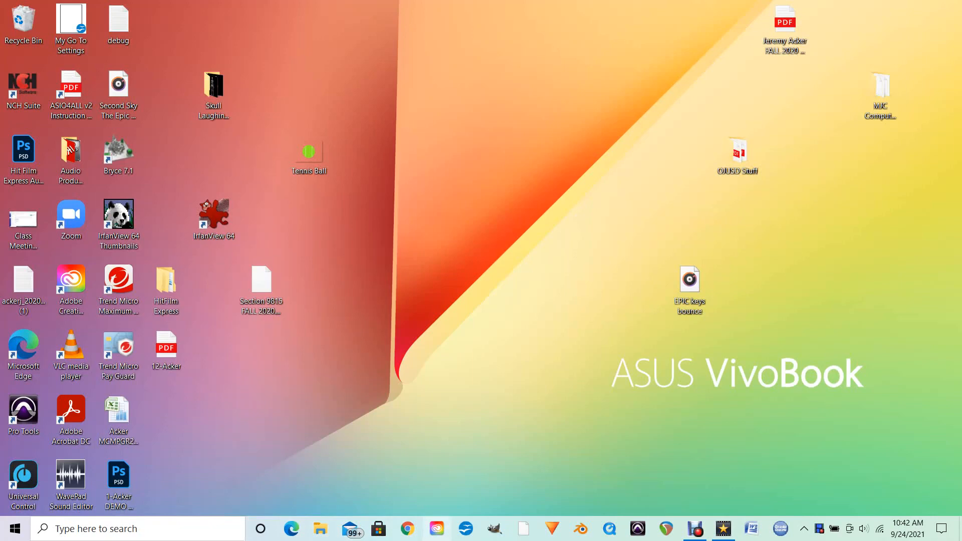
- Open Creative Cloud Desktop and find After Effects in the list of all apps to launch it
{"action": "left_click", "coordinate": [436, 529]}
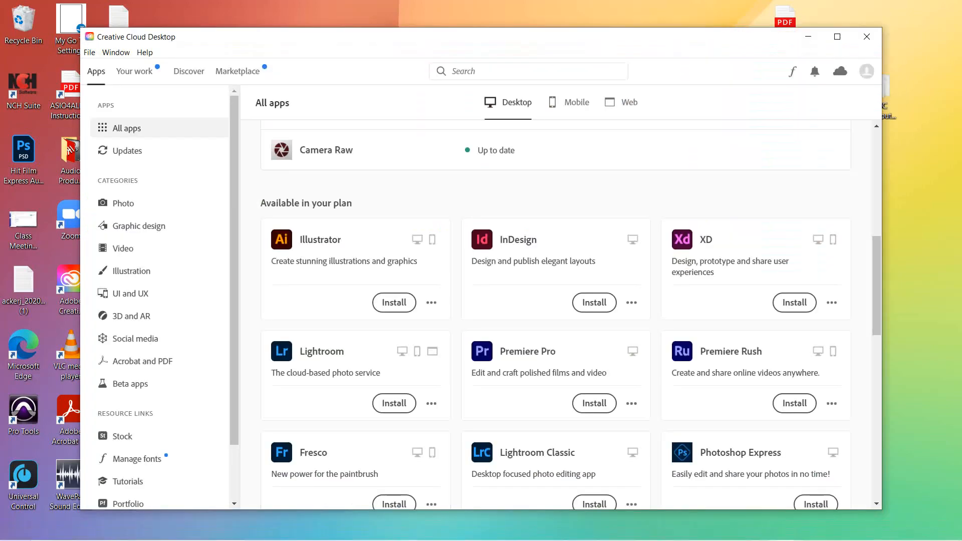
{"action": "scroll", "coordinate": [752, 281], "scroll_direction": "down", "scroll_amount": 6}
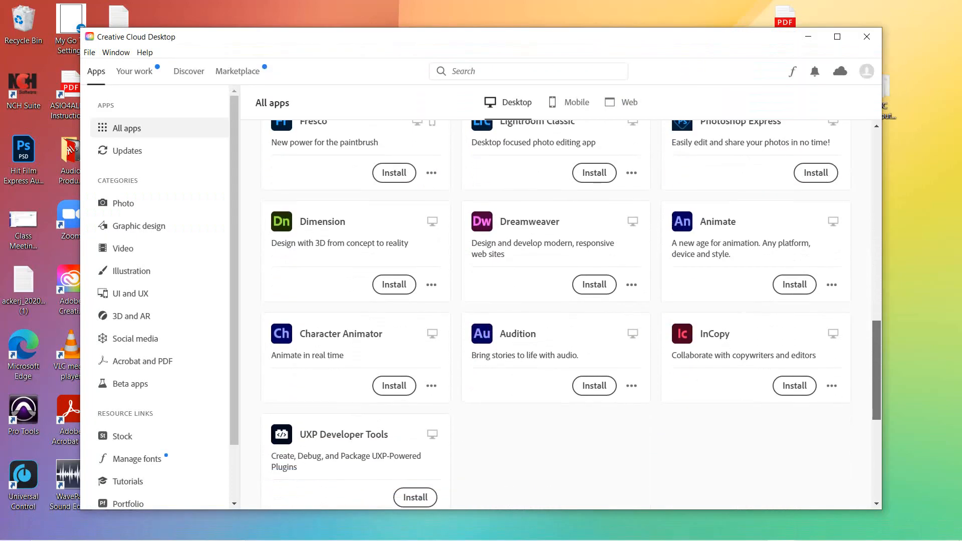
{"action": "scroll", "coordinate": [556, 311], "scroll_direction": "up", "scroll_amount": 8}
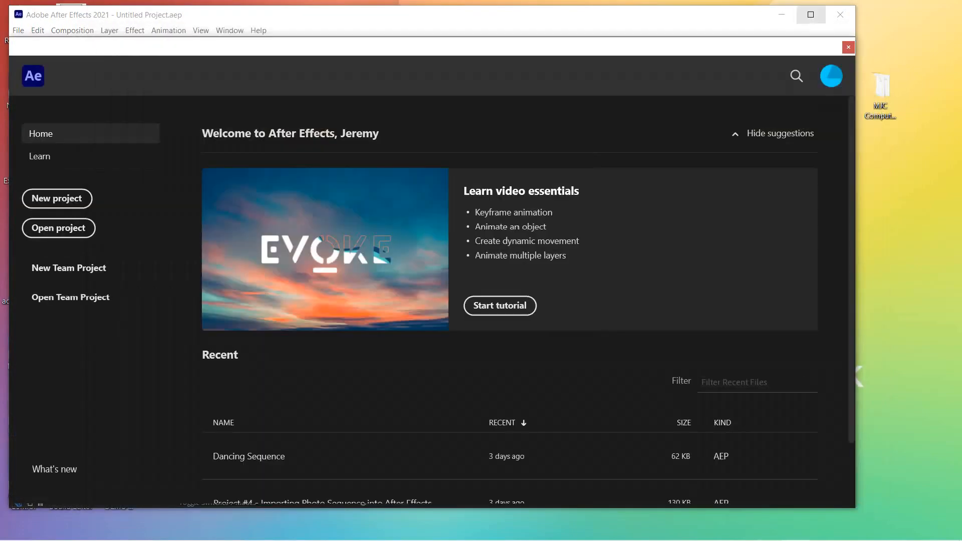
- Maximize the After Effects window, move the home screen aside and start a new project
{"action": "left_click", "coordinate": [810, 14]}
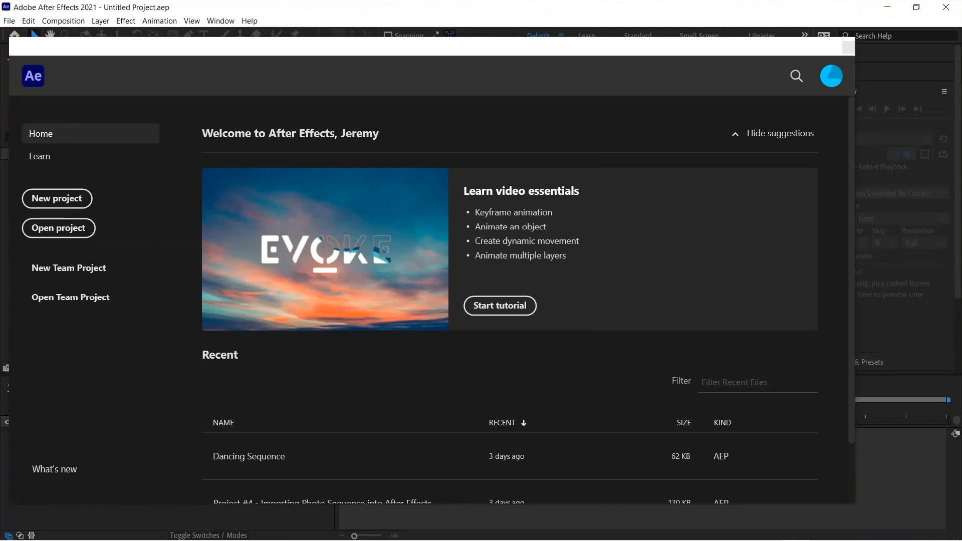
{"action": "left_click_drag", "start_coordinate": [790, 49], "coordinate": [863, 26]}
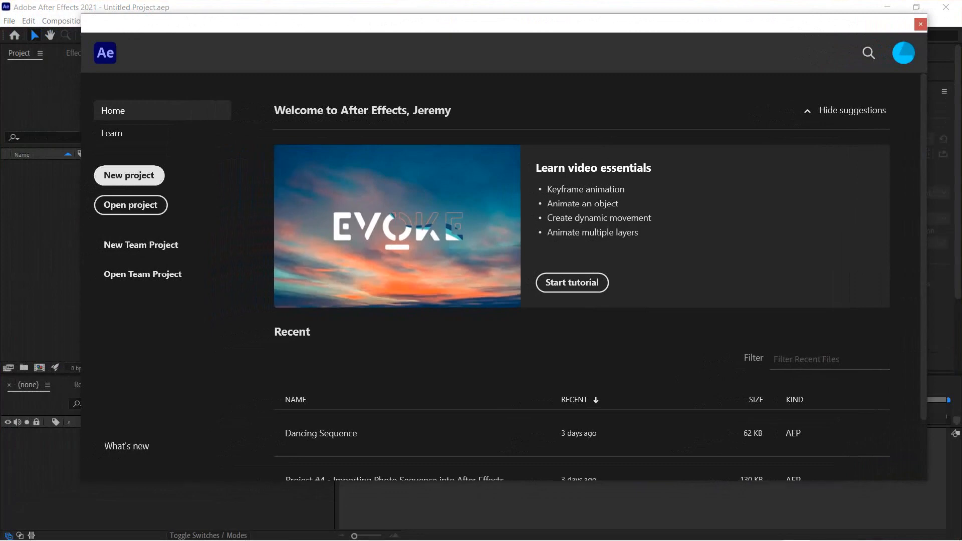
{"action": "left_click", "coordinate": [129, 175]}
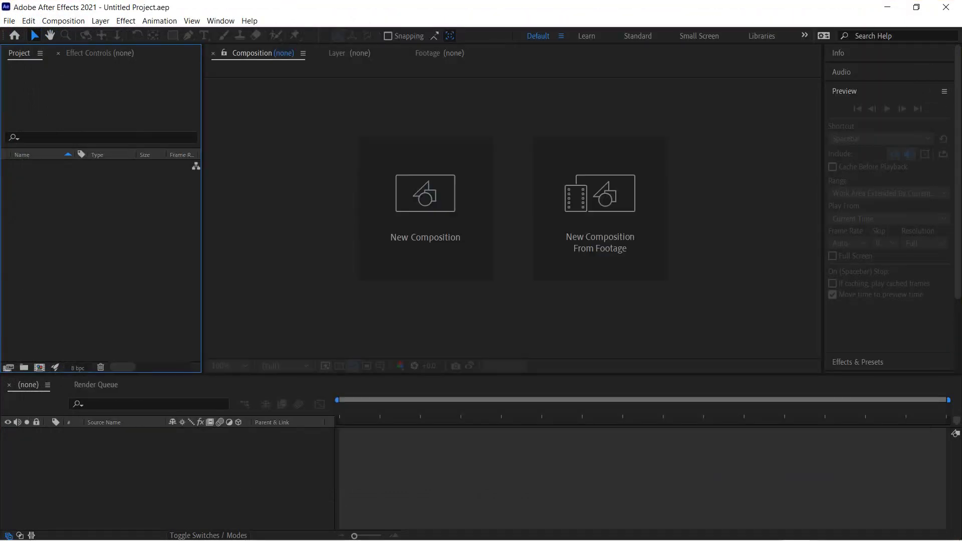
- Create a new composition named Comp 1 using the HDV 1080 29.97 preset
{"action": "left_click", "coordinate": [64, 20]}
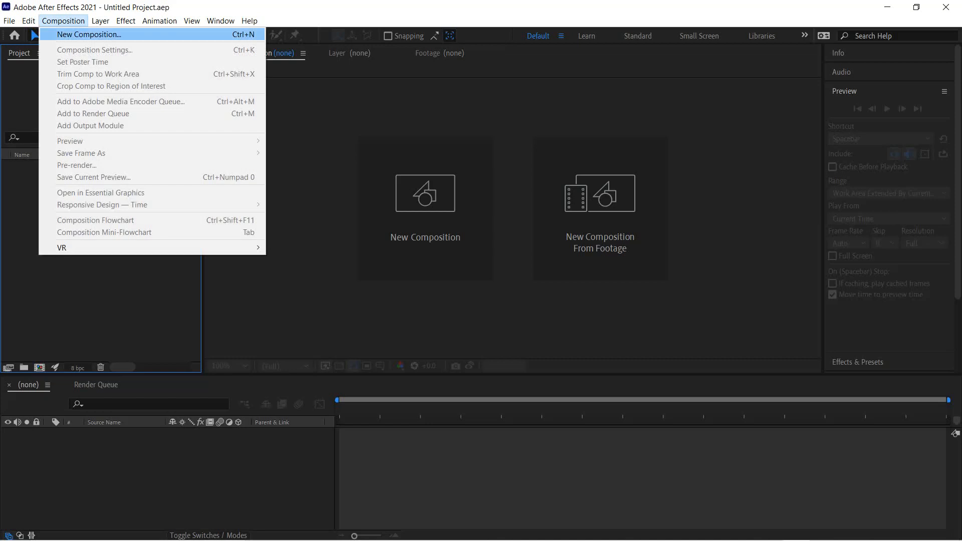
{"action": "left_click", "coordinate": [89, 34]}
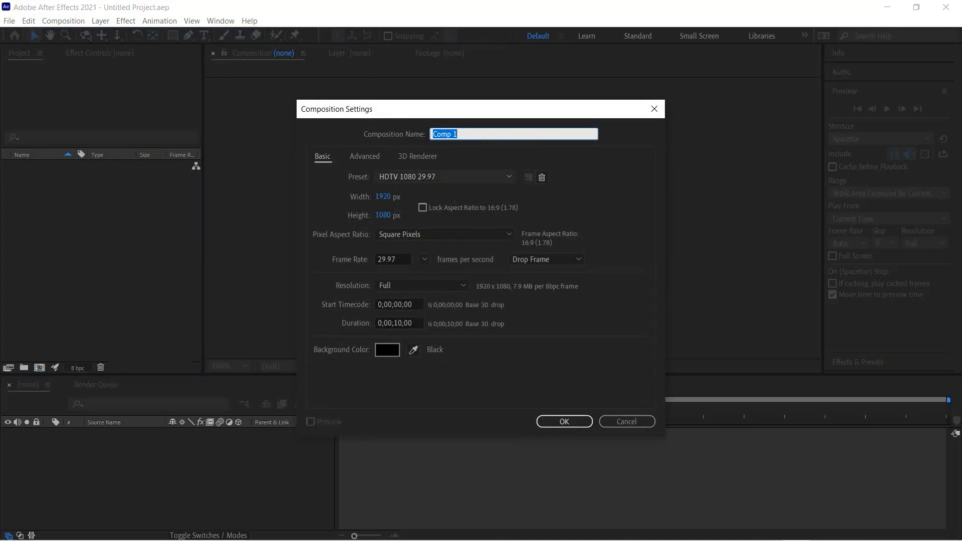
{"action": "left_click", "coordinate": [445, 176]}
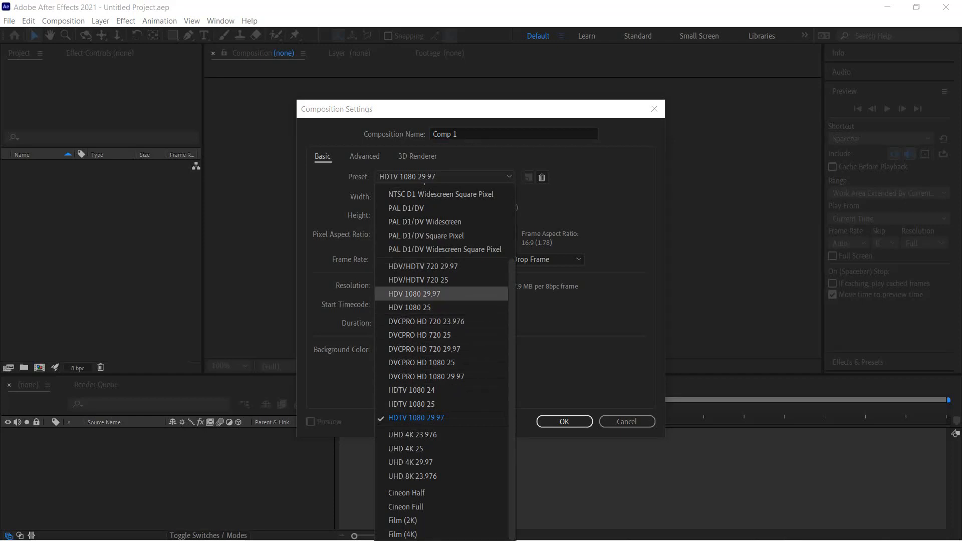
{"action": "left_click", "coordinate": [414, 294]}
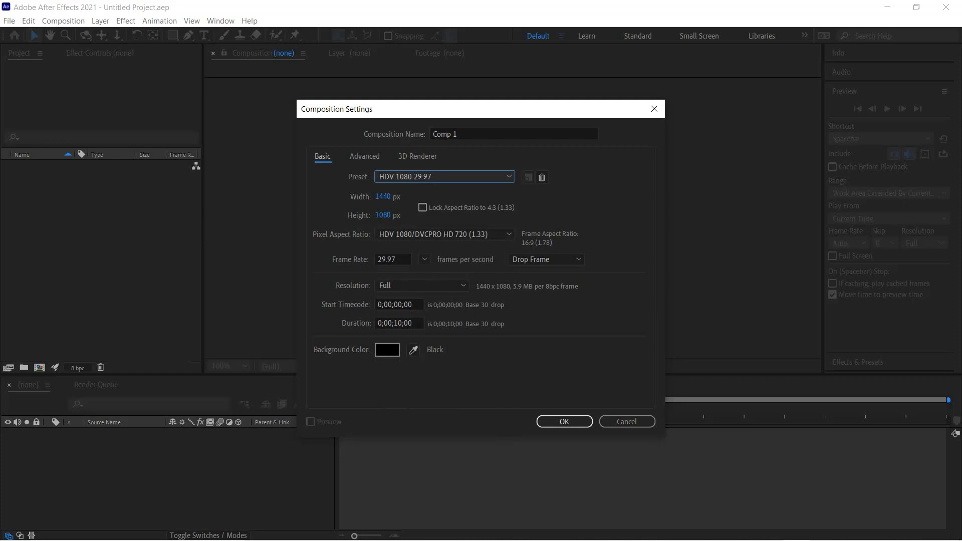
{"action": "key", "text": "Return"}
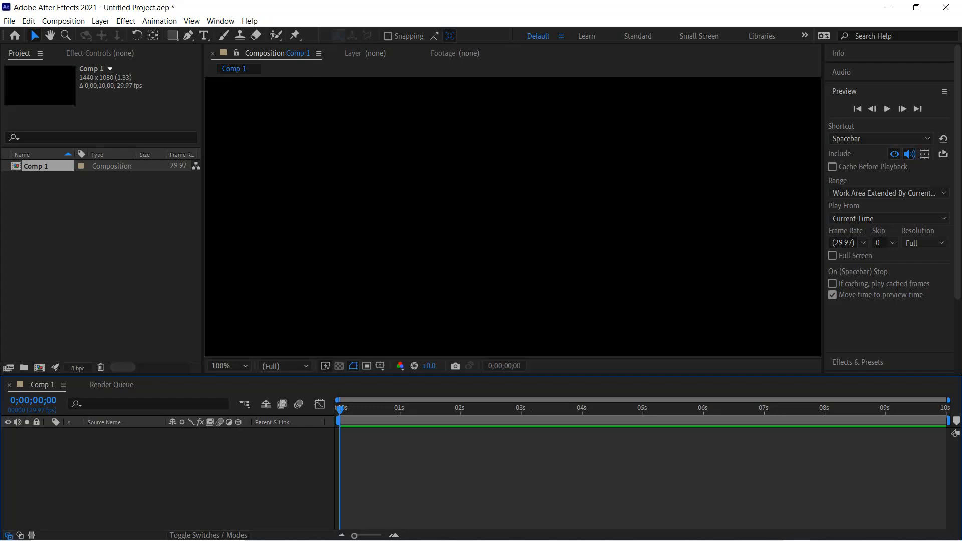
- Start importing multiple files and browse from the Desktop to the #6 - Motion Path folder inside CMPGR202 Projcts
{"action": "left_click", "coordinate": [9, 20]}
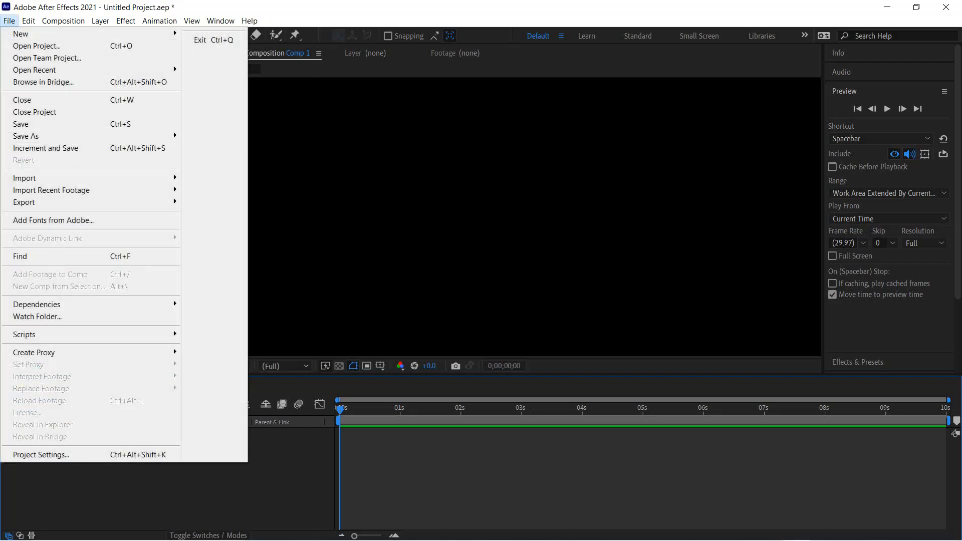
{"action": "mouse_move", "coordinate": [60, 178]}
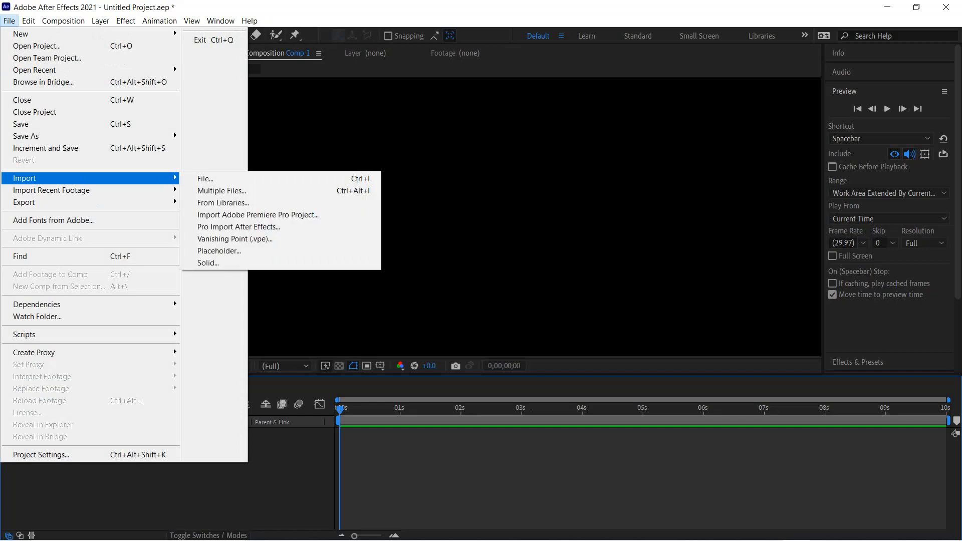
{"action": "key", "text": "Down"}
{"action": "key", "text": "Up"}
{"action": "key", "text": "Down"}
{"action": "key", "text": "Return"}
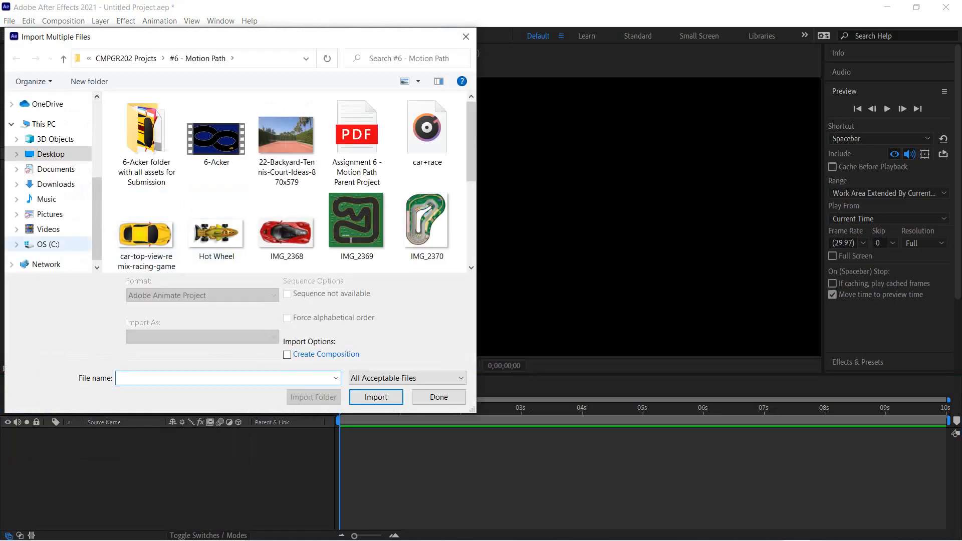
{"action": "left_click", "coordinate": [50, 155]}
{"action": "double_click", "coordinate": [168, 146]}
{"action": "double_click", "coordinate": [159, 132]}
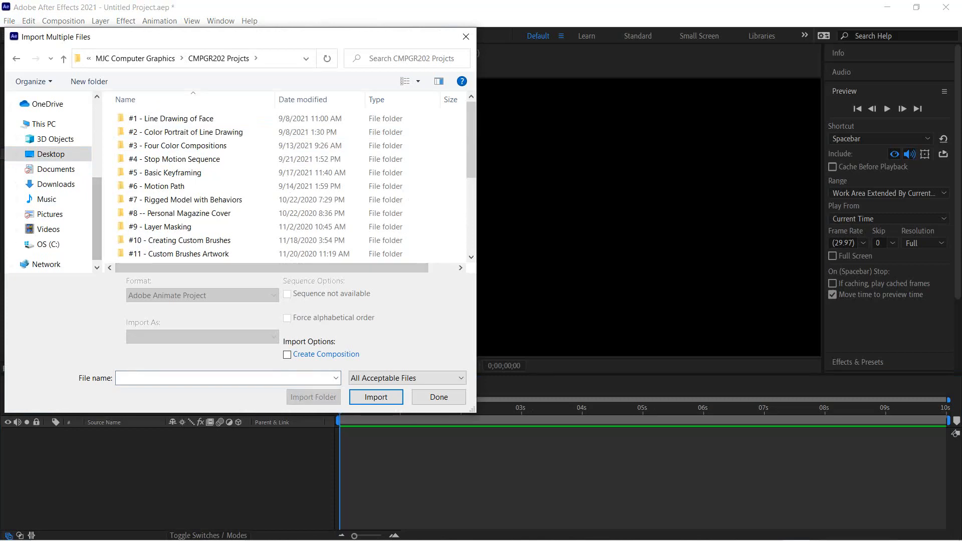
{"action": "double_click", "coordinate": [159, 186]}
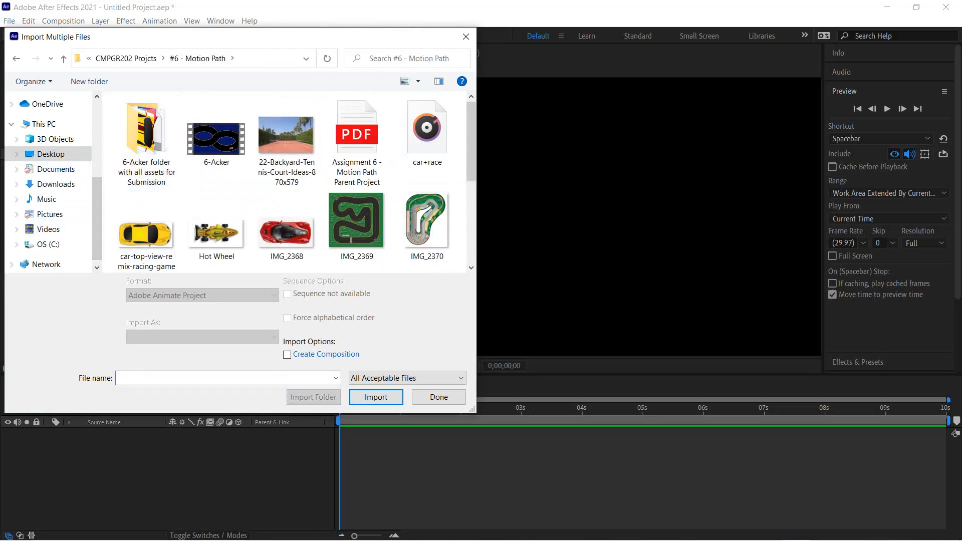
- Import the My Figure 8 Race Track and Race Car Bckgrnd Removed images together, and finish the multiple-file import
{"action": "scroll", "coordinate": [287, 157], "scroll_direction": "down", "scroll_amount": 3}
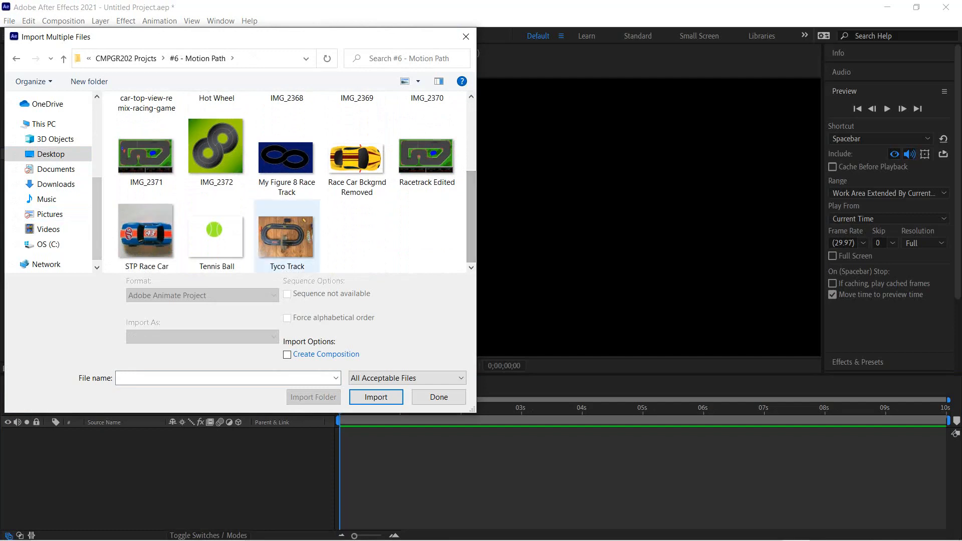
{"action": "left_click", "coordinate": [286, 158]}
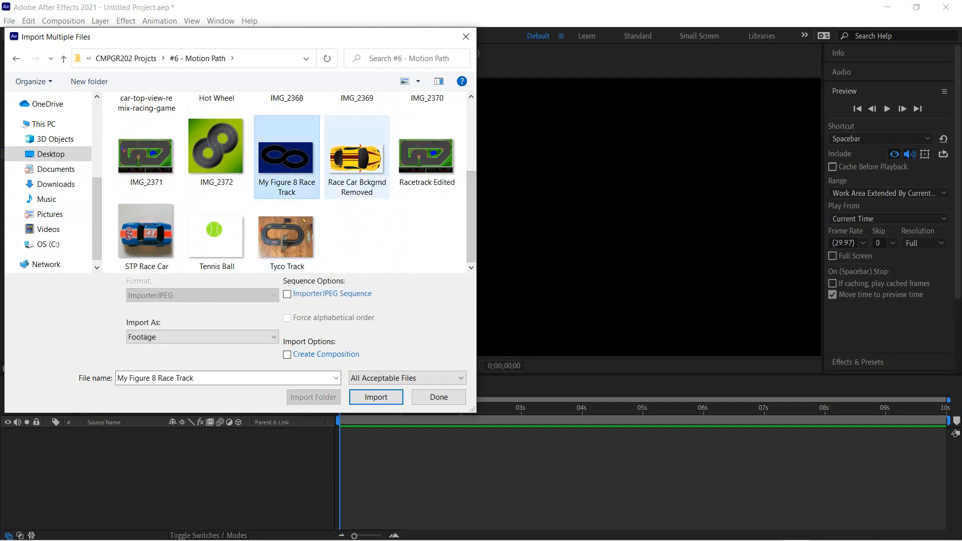
{"action": "left_click", "coordinate": [356, 158], "text": "ctrl"}
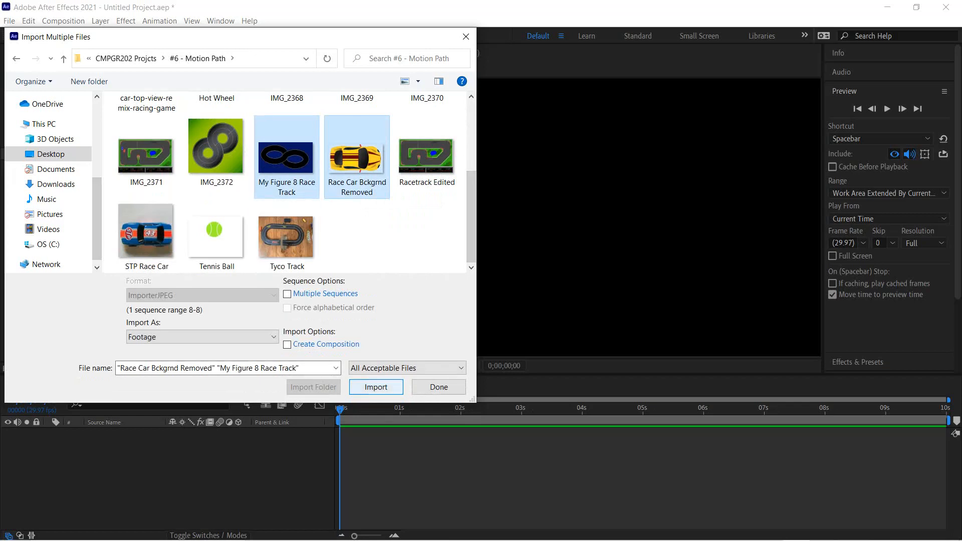
{"action": "left_click", "coordinate": [376, 386]}
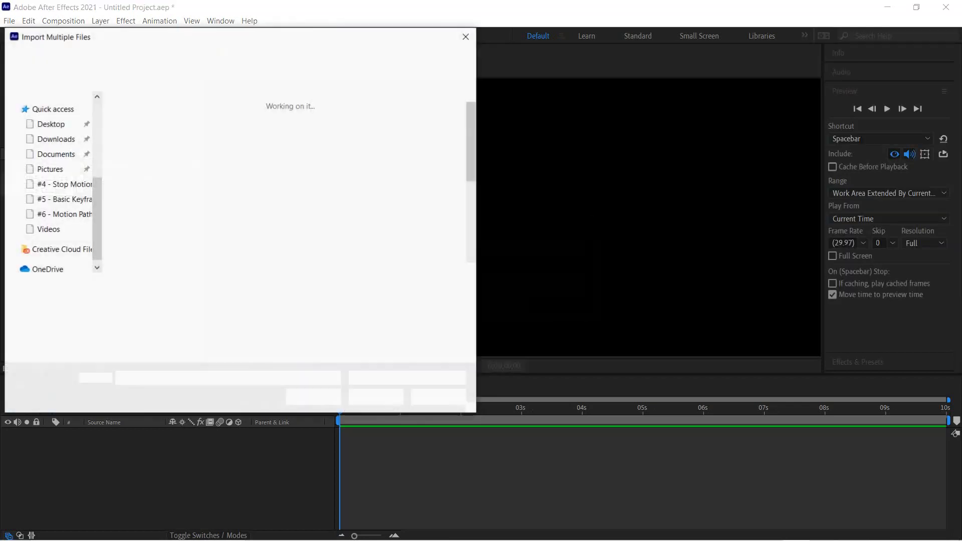
{"action": "left_click", "coordinate": [439, 397]}
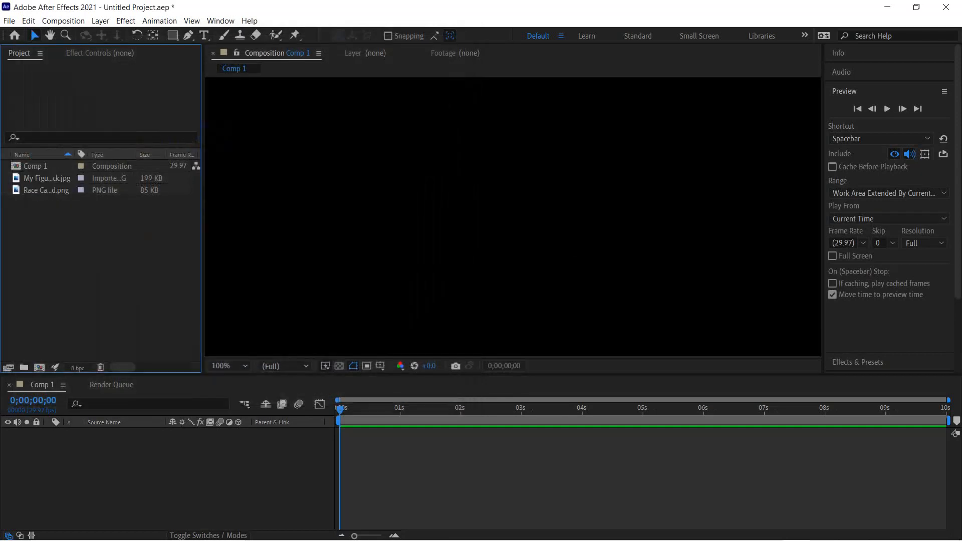
- Add the My Figure 8 Race Track image to the Comp 1 timeline as a layer
{"action": "left_click", "coordinate": [46, 191]}
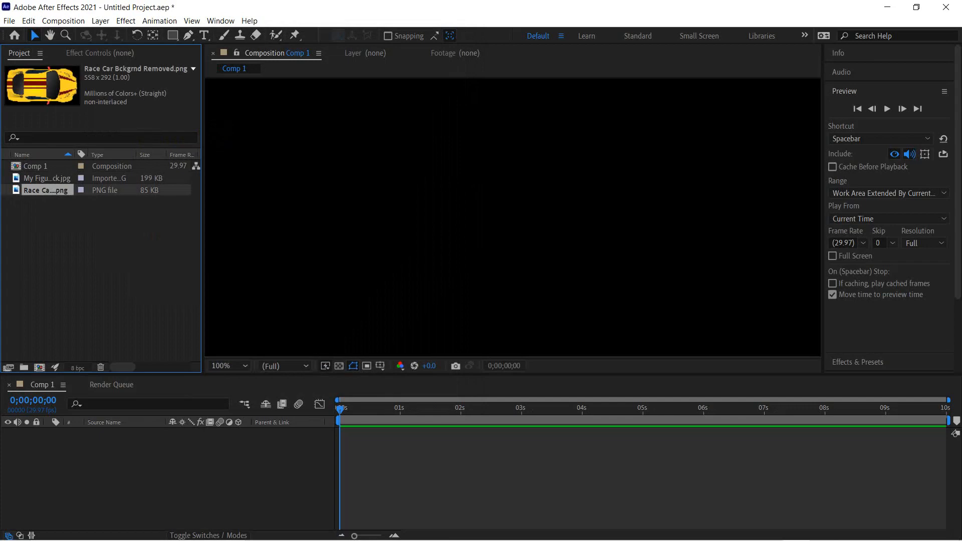
{"action": "left_click", "coordinate": [46, 178]}
{"action": "left_click_drag", "start_coordinate": [46, 178], "coordinate": [73, 459]}
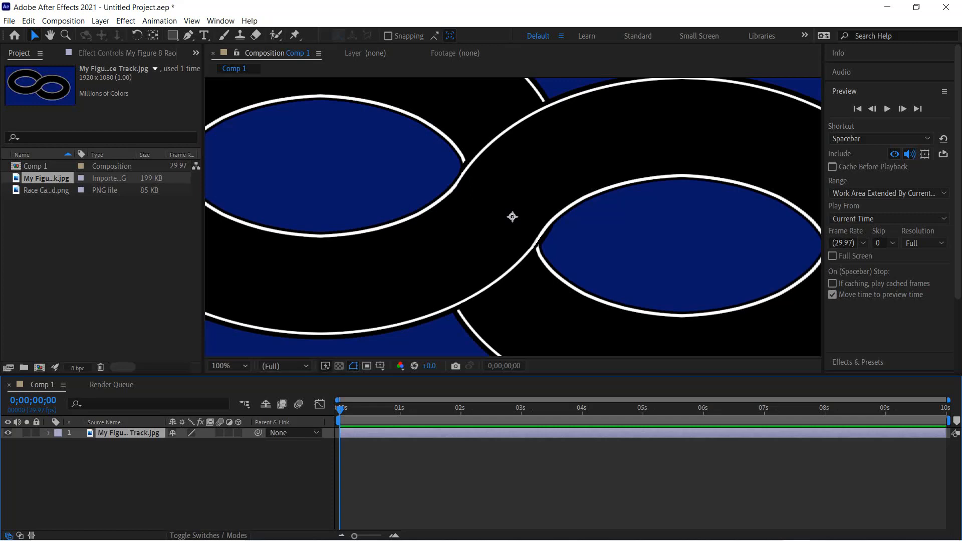
- Scale the race track layer to 67% and move it to position 736.5, 561.0 in the composition
{"action": "left_click", "coordinate": [49, 433]}
{"action": "left_click", "coordinate": [59, 444]}
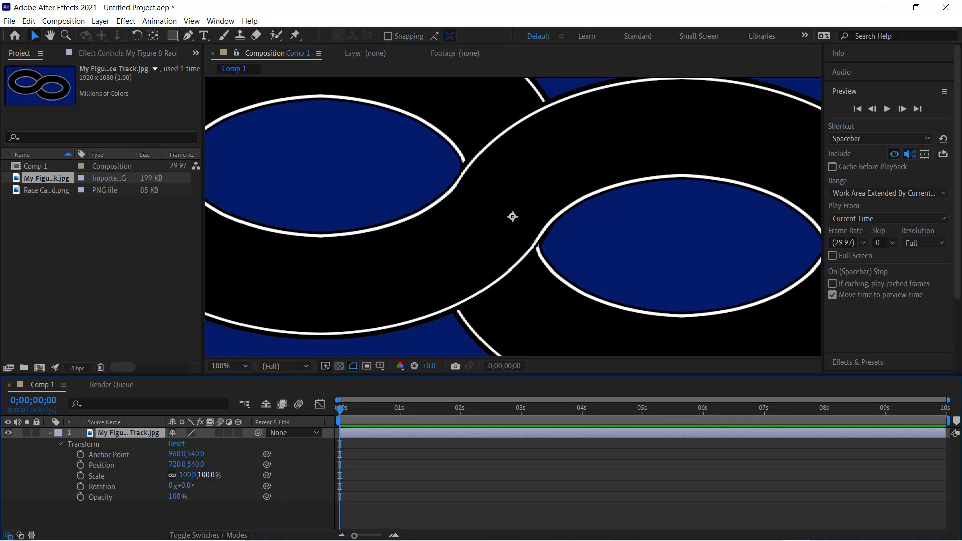
{"action": "left_click_drag", "start_coordinate": [206, 475], "coordinate": [189, 476]}
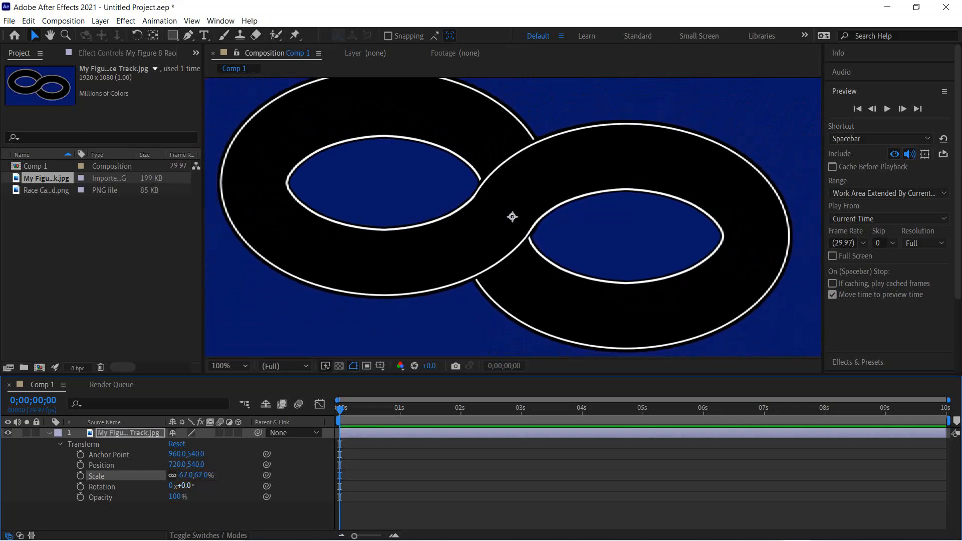
{"action": "mouse_move", "coordinate": [512, 217]}
{"action": "left_mouse_down"}
{"action": "mouse_move", "coordinate": [518, 238]}
{"action": "mouse_move", "coordinate": [523, 227]}
{"action": "left_mouse_up"}
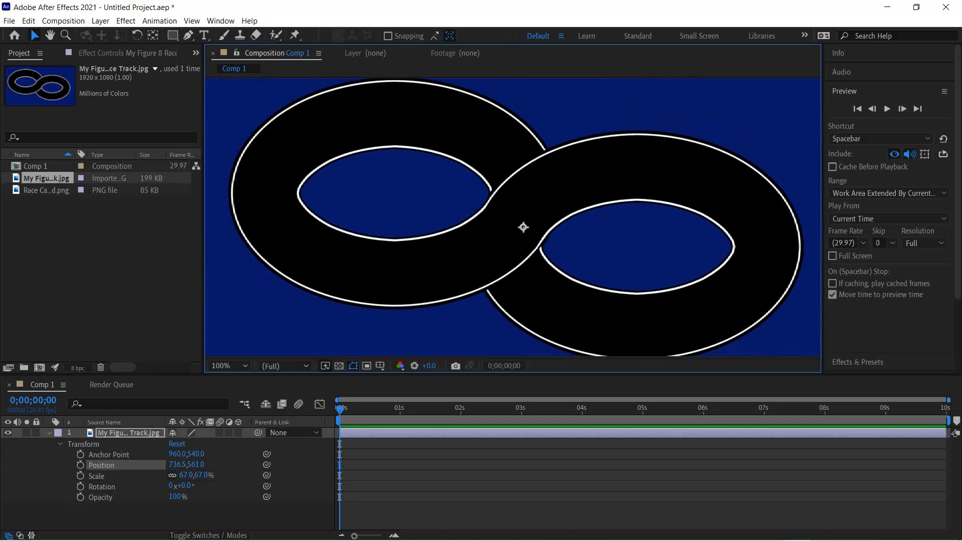
{"action": "left_click_drag", "start_coordinate": [523, 227], "coordinate": [516, 227]}
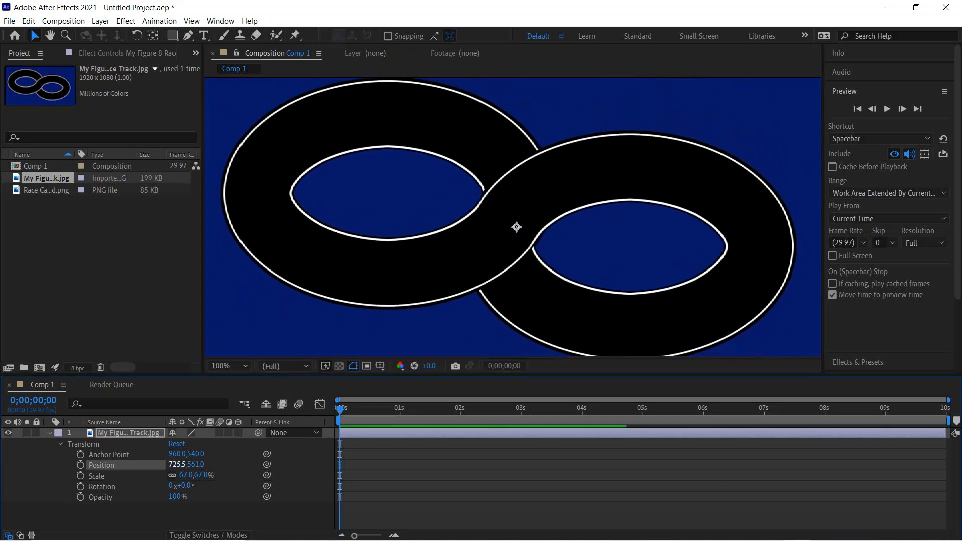
{"action": "left_click_drag", "start_coordinate": [516, 227], "coordinate": [523, 227]}
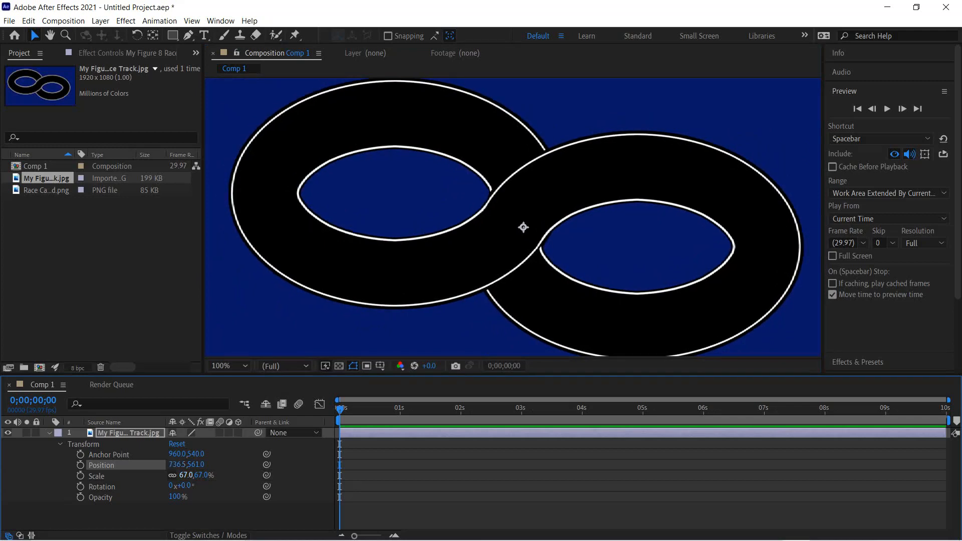
- Reduce the race track layer's scale to 63%, and stretch only its width to 67.3% to fill the frame
{"action": "left_click_drag", "start_coordinate": [185, 475], "coordinate": [182, 475]}
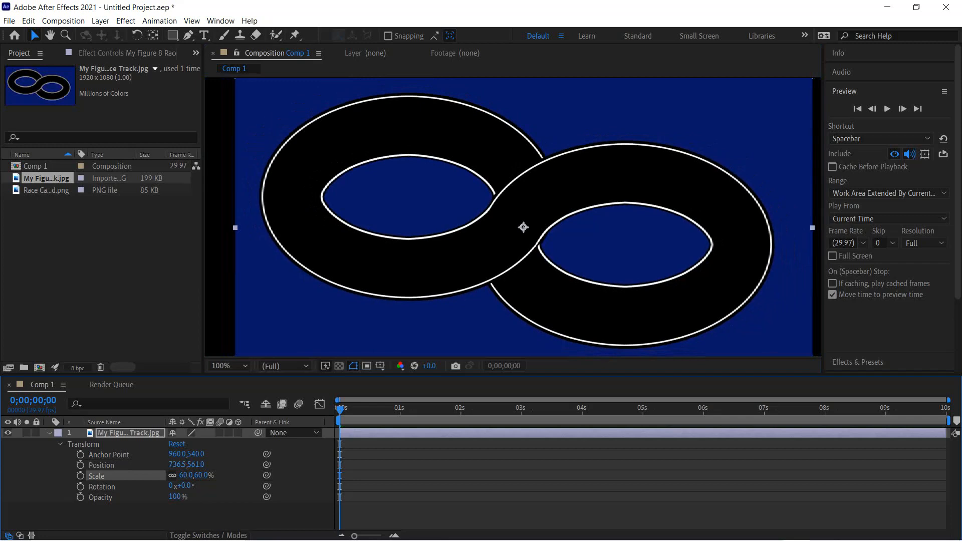
{"action": "left_click_drag", "start_coordinate": [182, 475], "coordinate": [183, 475]}
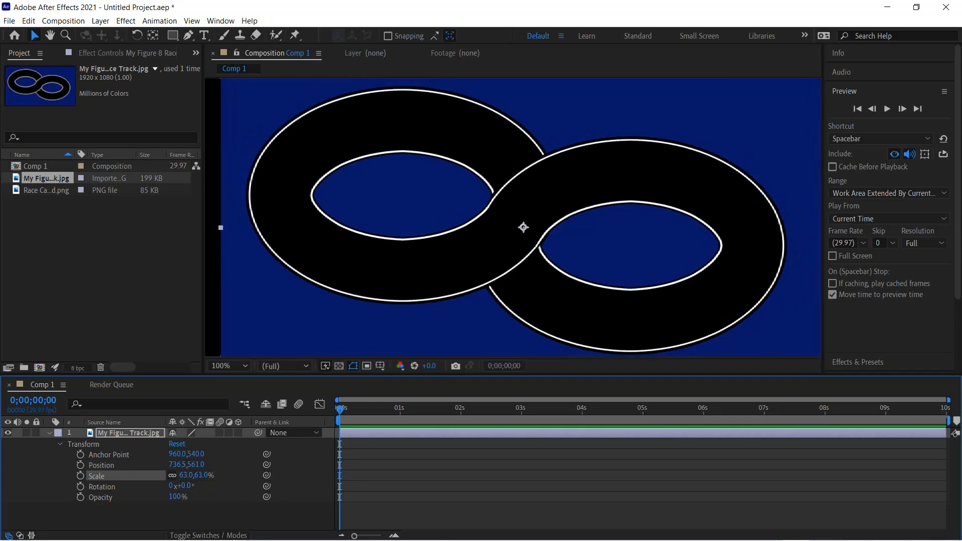
{"action": "left_click_drag", "start_coordinate": [221, 227], "coordinate": [213, 227]}
{"action": "left_click_drag", "start_coordinate": [209, 228], "coordinate": [200, 228]}
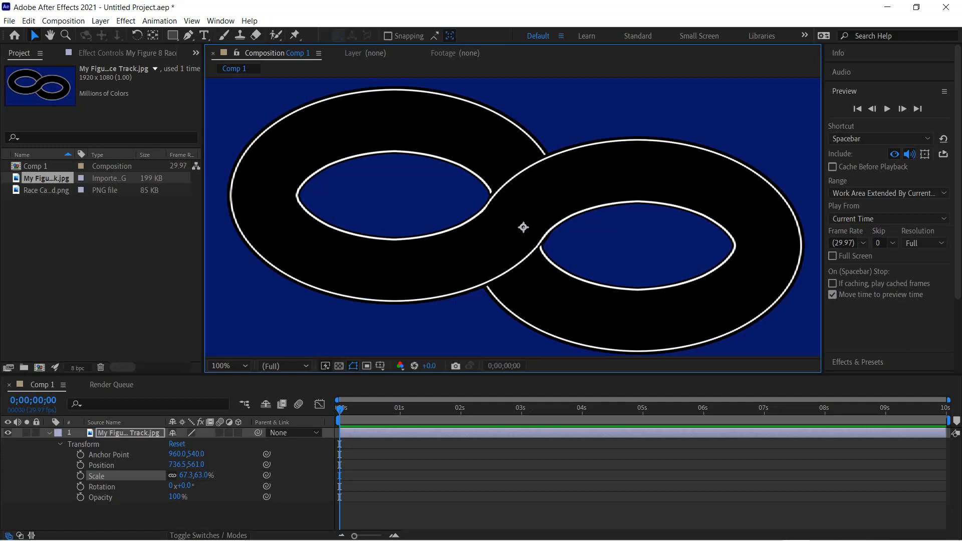
- Enable Scale keyframing on the race track layer at 0;00;00;00, and collapse the layer's properties
{"action": "key", "text": "space"}
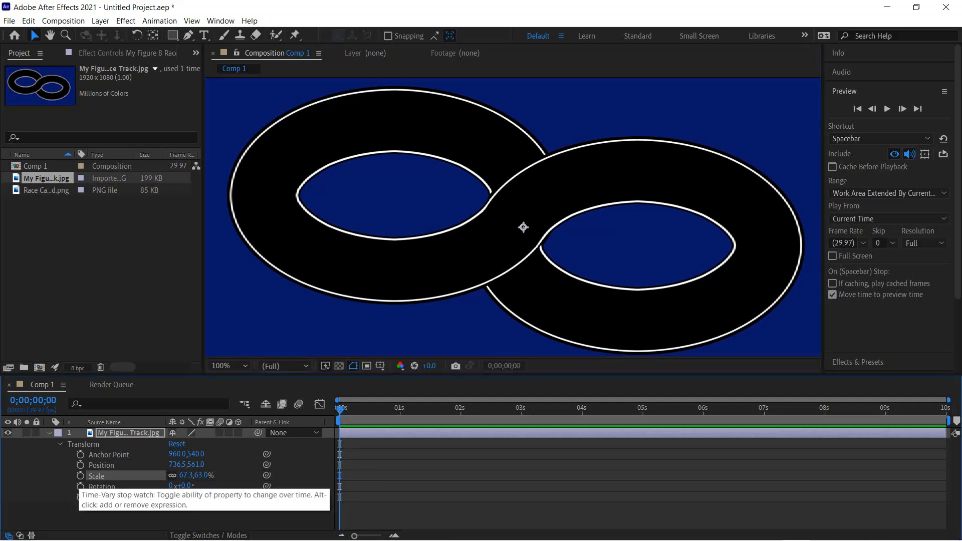
{"action": "left_click", "coordinate": [80, 475]}
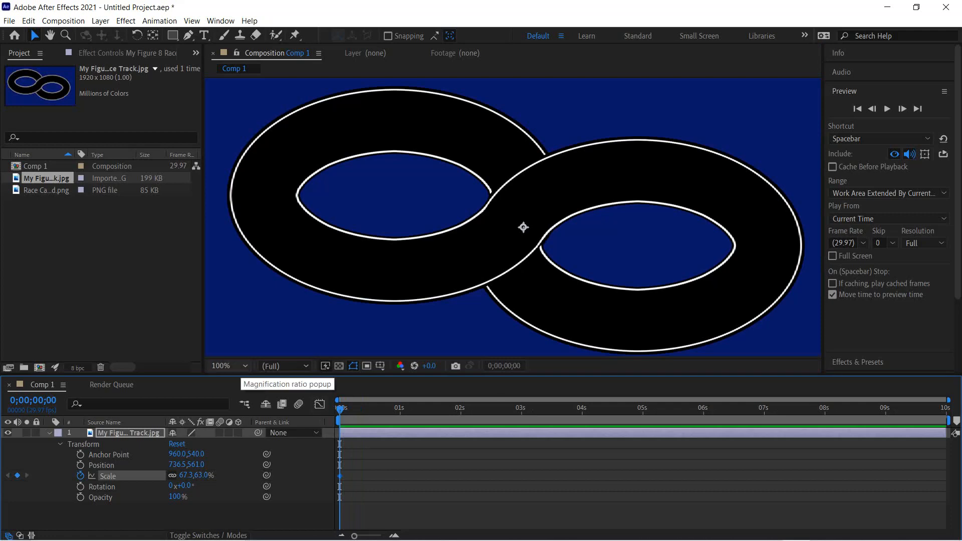
{"action": "left_click", "coordinate": [46, 190]}
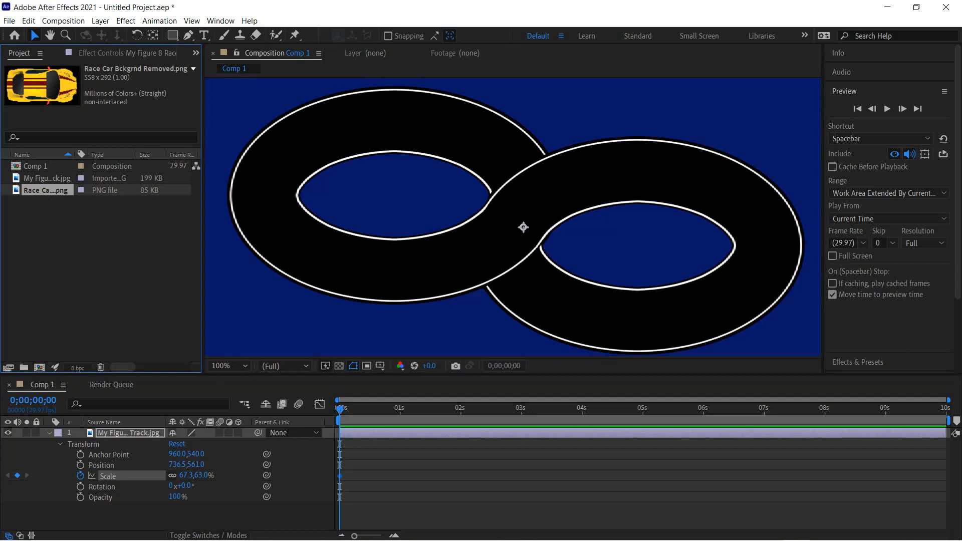
{"action": "left_click", "coordinate": [49, 433]}
{"action": "left_click", "coordinate": [110, 484]}
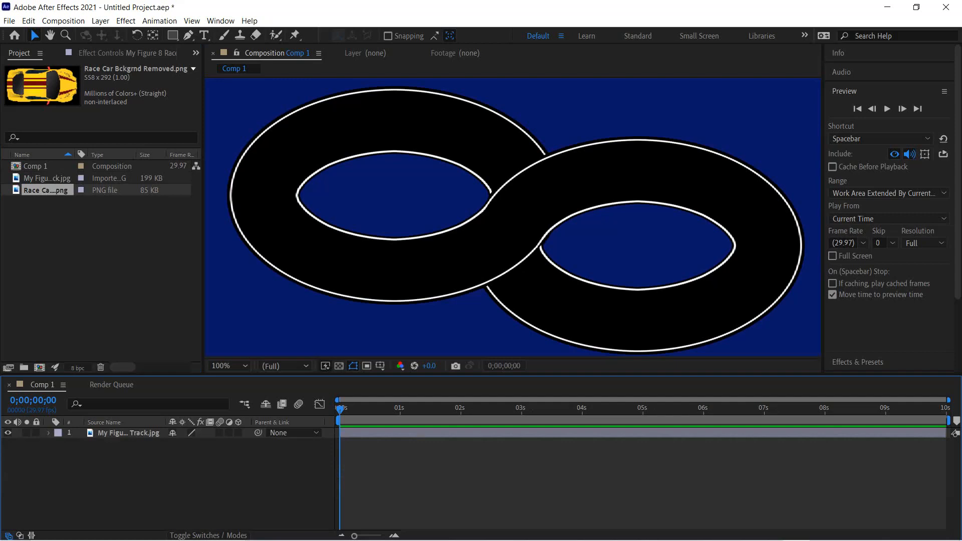
- Add the Race Car Bckgrnd Removed.png image to the Comp 1 timeline and place its layer above the race track layer
{"action": "left_click_drag", "start_coordinate": [45, 191], "coordinate": [121, 460]}
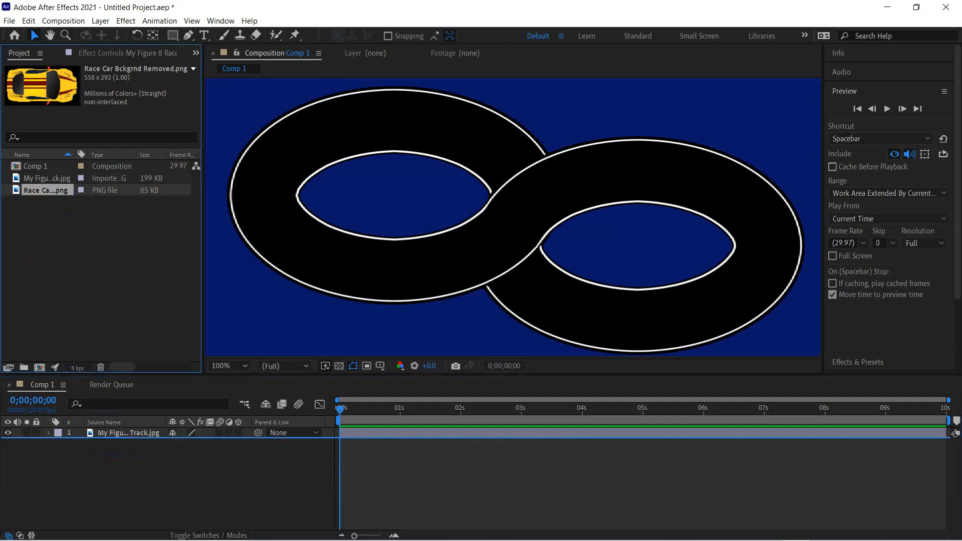
{"action": "left_click", "coordinate": [523, 227]}
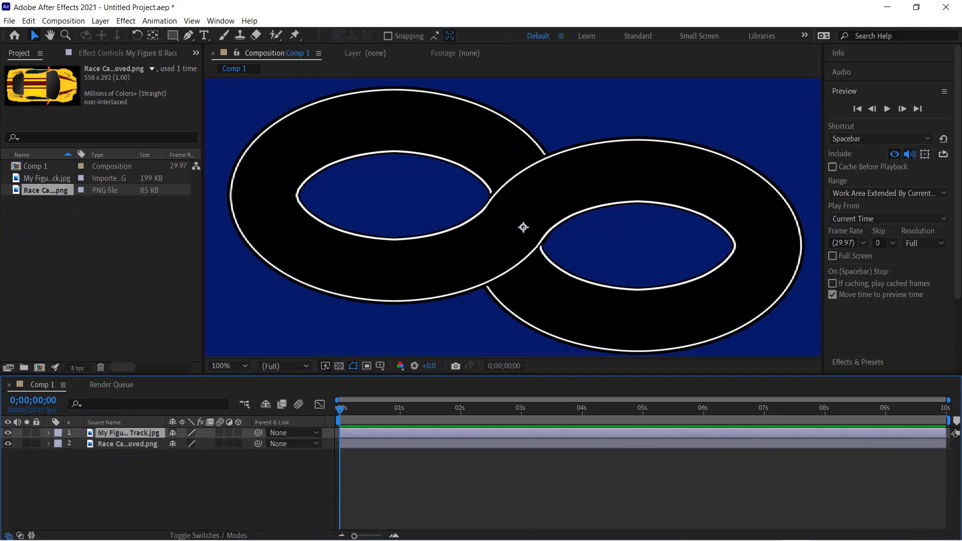
{"action": "left_click", "coordinate": [127, 444]}
{"action": "left_click_drag", "start_coordinate": [127, 444], "coordinate": [127, 429]}
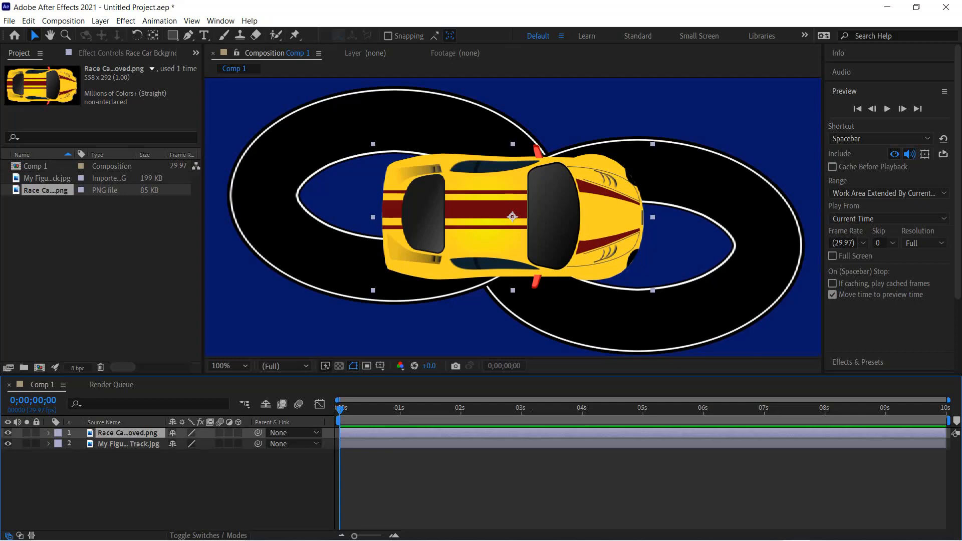
{"action": "left_click", "coordinate": [128, 444]}
{"action": "left_click", "coordinate": [523, 227]}
- Scale the race car layer to 14% and enable Scale keyframing on it at 0;00;00;00
{"action": "left_click", "coordinate": [49, 432]}
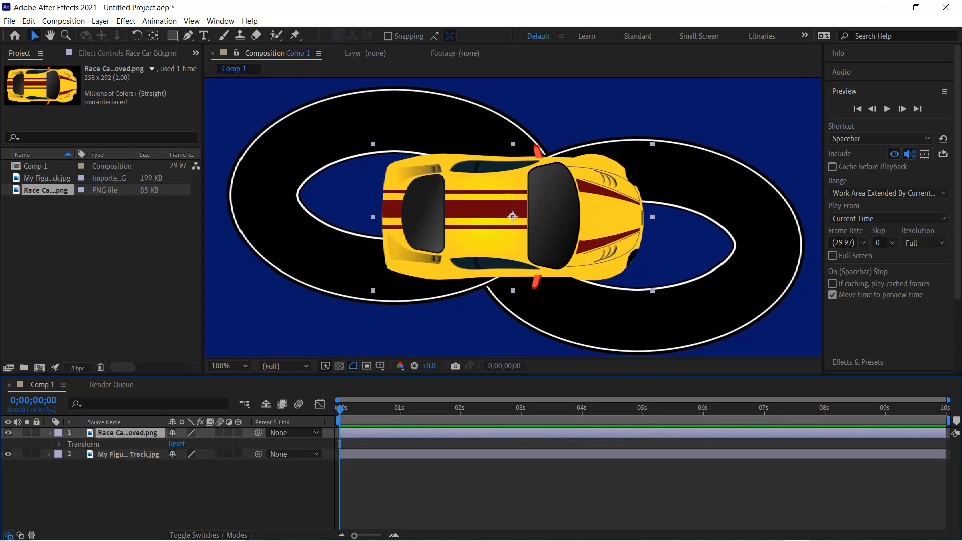
{"action": "left_click", "coordinate": [60, 443]}
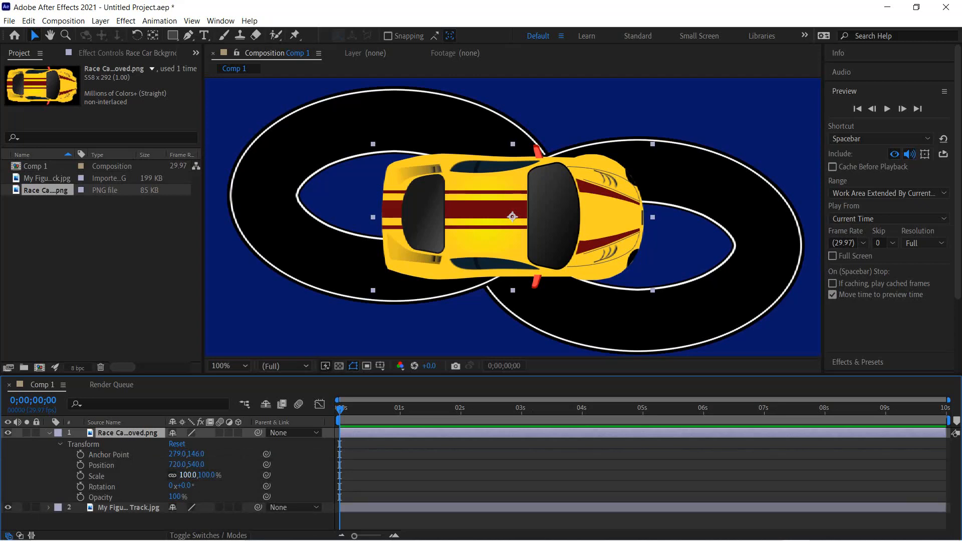
{"action": "left_click_drag", "start_coordinate": [188, 475], "coordinate": [148, 475]}
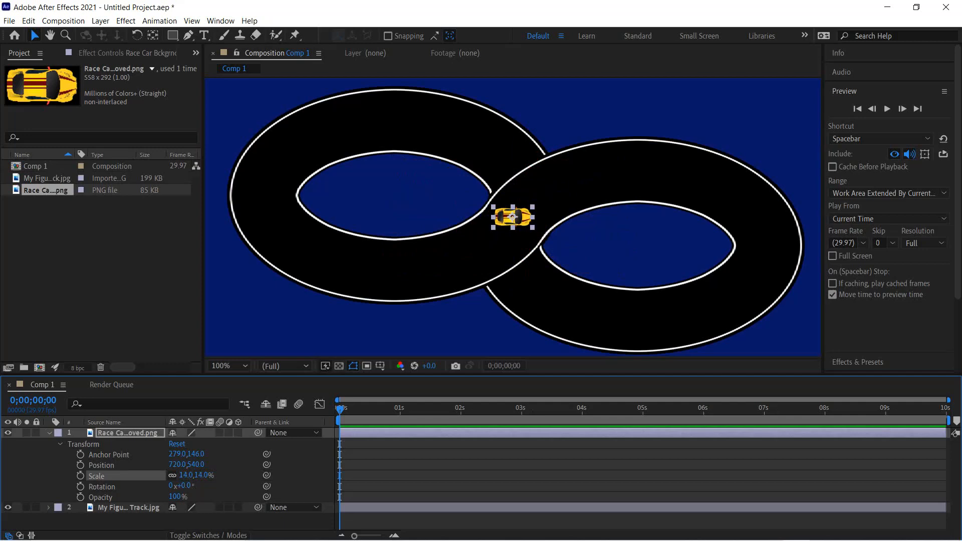
{"action": "left_click", "coordinate": [80, 475]}
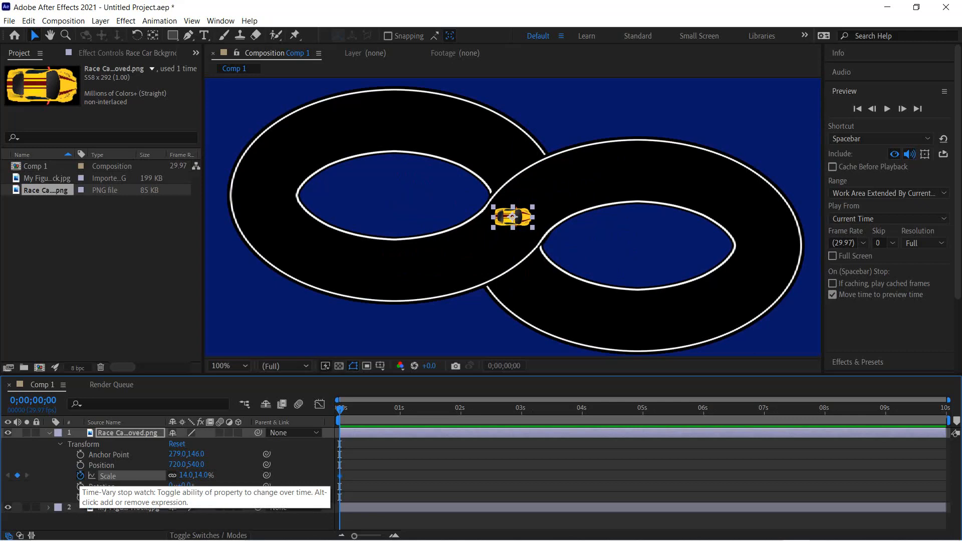
{"action": "left_click_drag", "start_coordinate": [339, 410], "coordinate": [363, 409]}
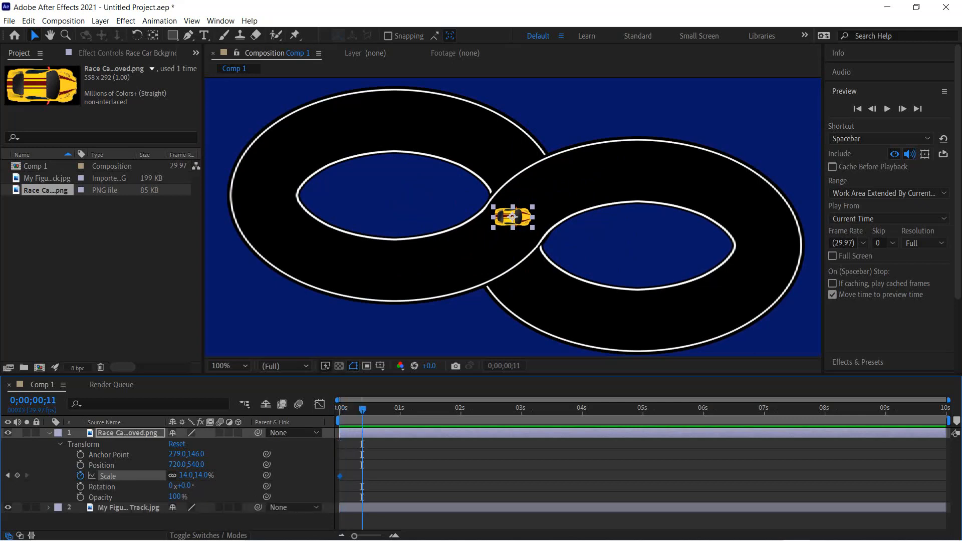
{"action": "key", "text": "Home"}
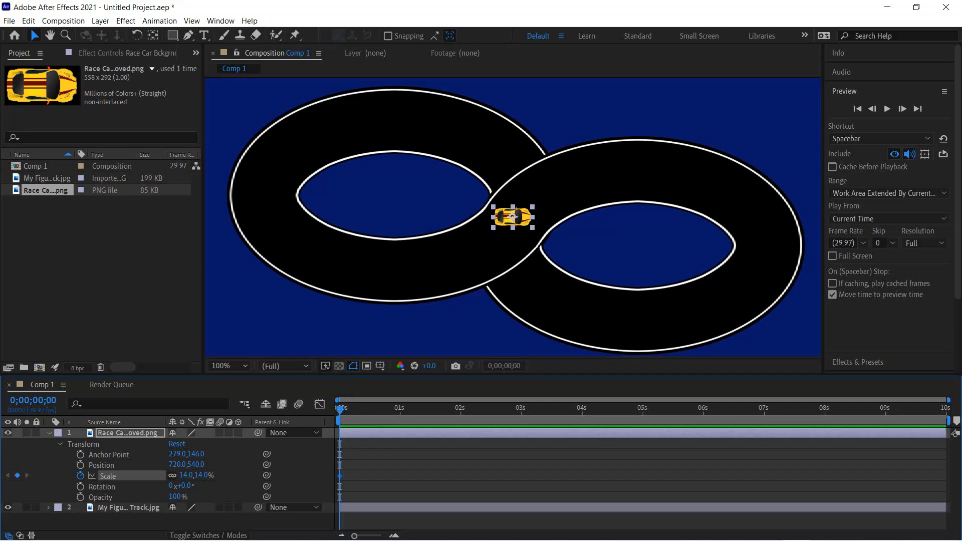
- Move the race car to position 907.5, 443.0 on the upper stretch of the right-hand loop, and collapse the layer's properties
{"action": "left_click_drag", "start_coordinate": [512, 217], "coordinate": [638, 169]}
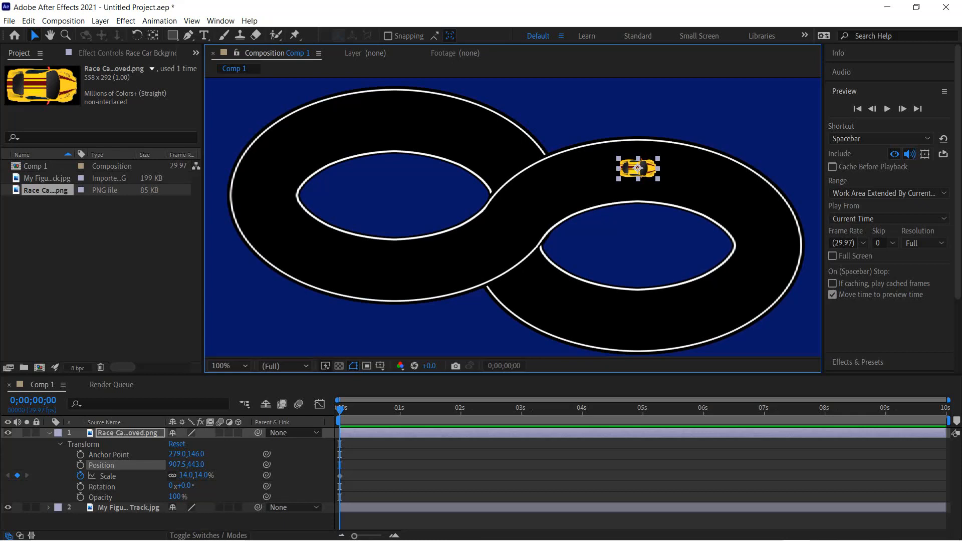
{"action": "left_click", "coordinate": [80, 465]}
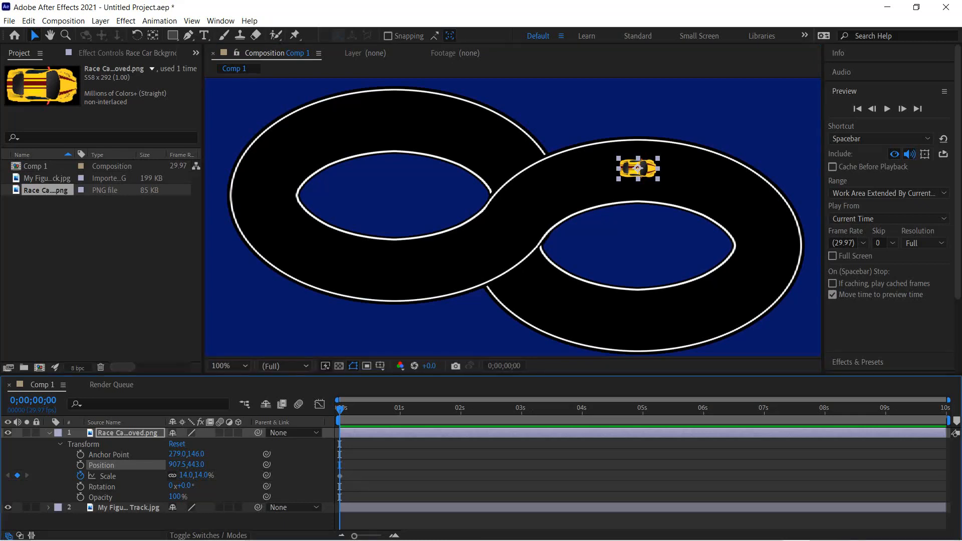
{"action": "left_click", "coordinate": [61, 444]}
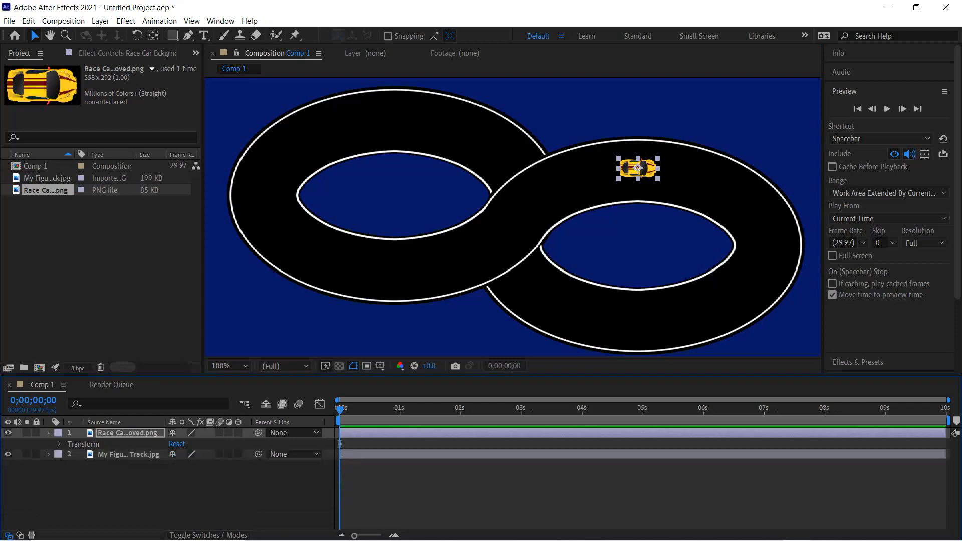
{"action": "left_click", "coordinate": [49, 433]}
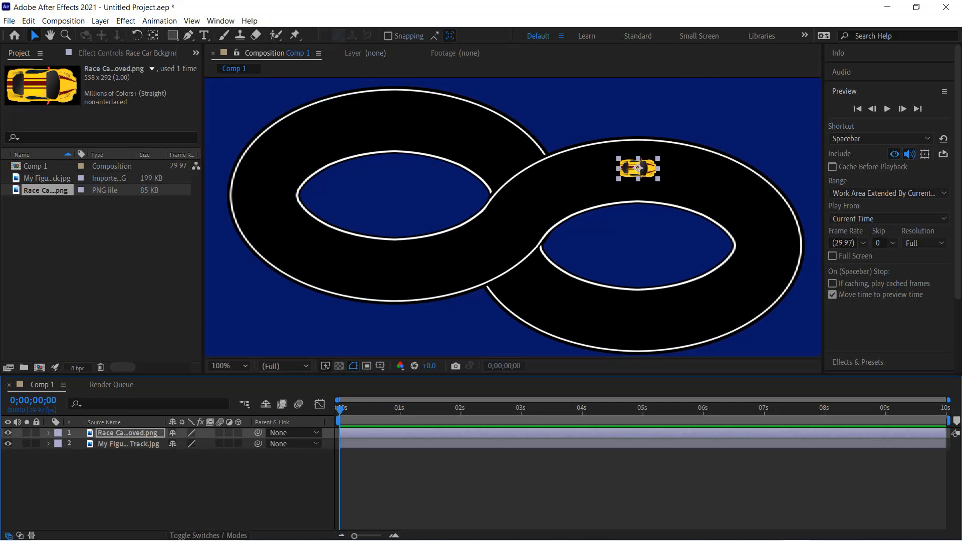
- Create a new adjustment layer above the race car layer, and compare the anchor points of the two layers
{"action": "left_click", "coordinate": [100, 20]}
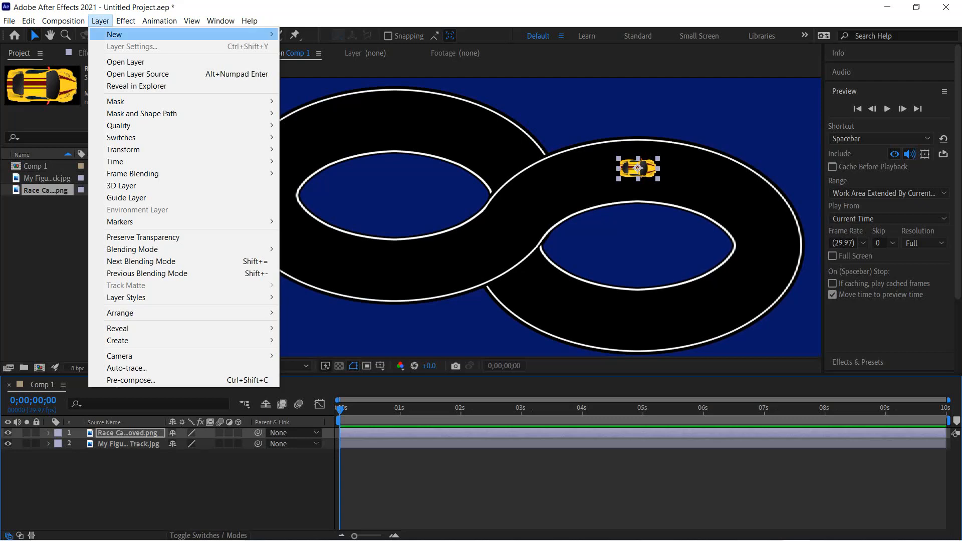
{"action": "mouse_move", "coordinate": [114, 35]}
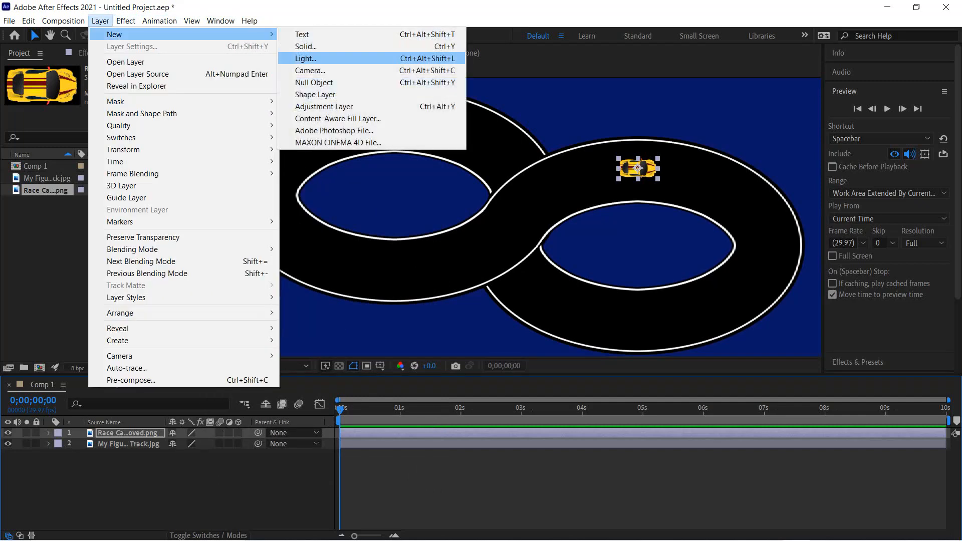
{"action": "left_click", "coordinate": [324, 106]}
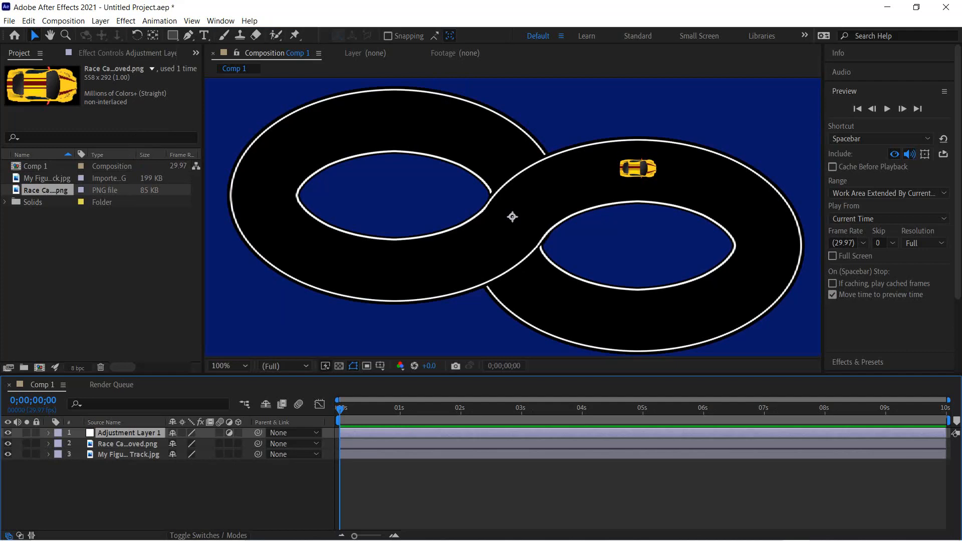
{"action": "left_click", "coordinate": [127, 444]}
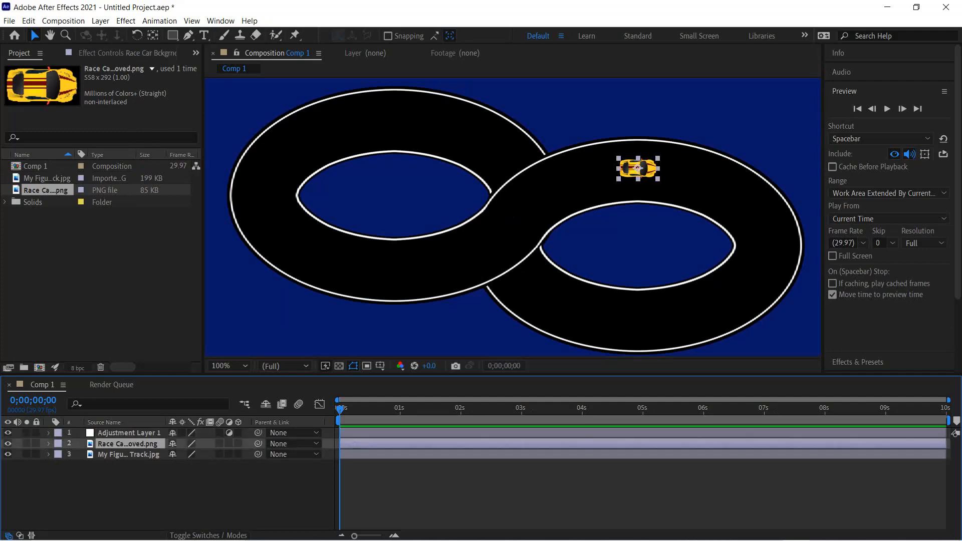
{"action": "left_click", "coordinate": [512, 217]}
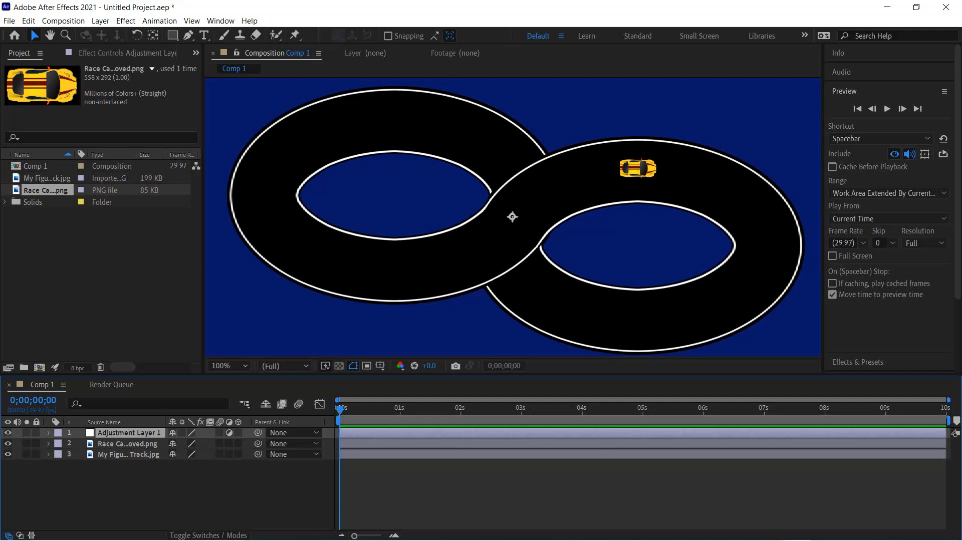
{"action": "left_click", "coordinate": [512, 217]}
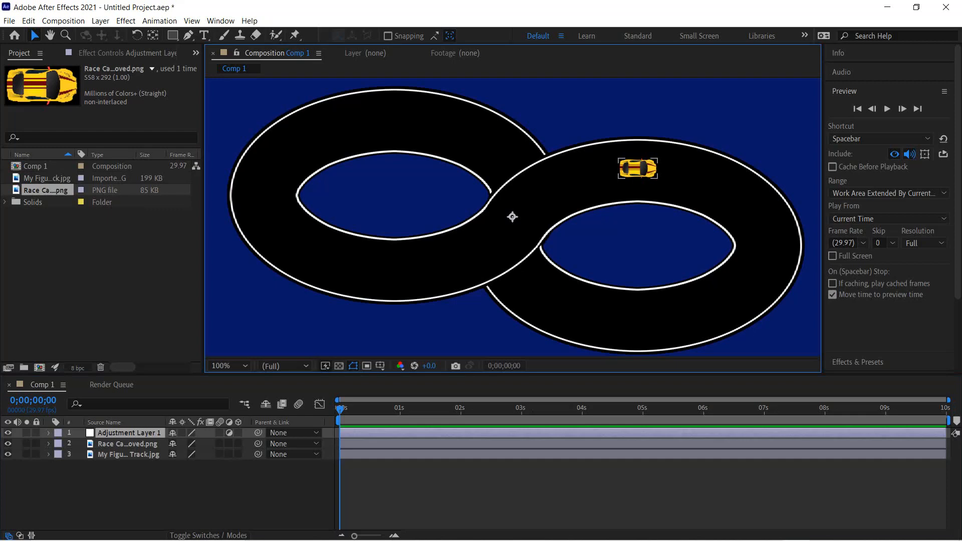
{"action": "left_click", "coordinate": [638, 169]}
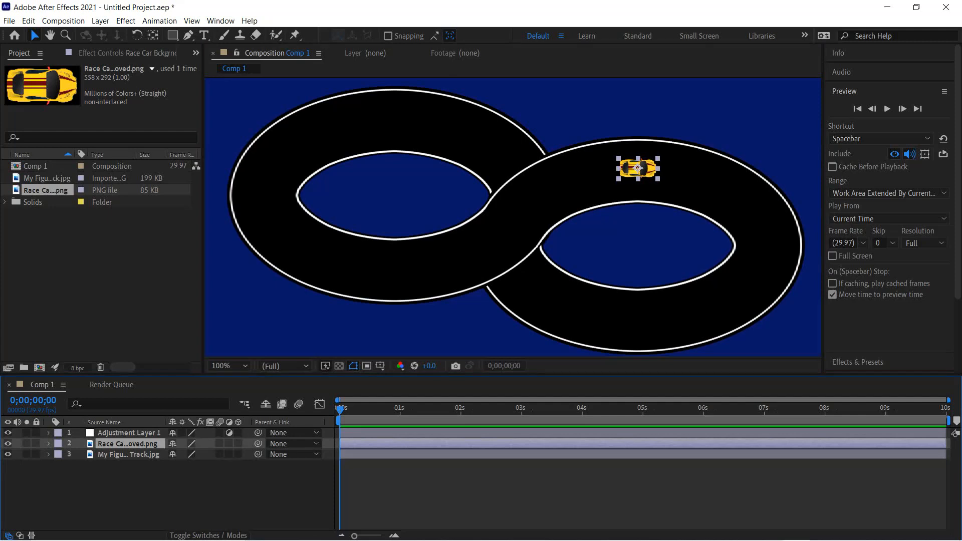
- Try rotating the race car layer to 44°, undo the rotation, and collapse the layer's properties
{"action": "left_click", "coordinate": [48, 444]}
{"action": "left_click", "coordinate": [59, 455]}
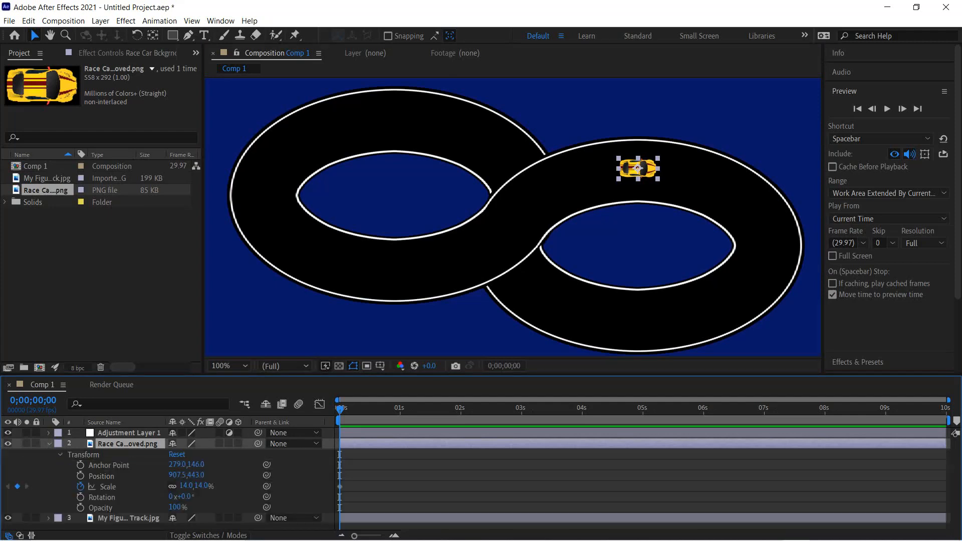
{"action": "mouse_move", "coordinate": [185, 497]}
{"action": "left_mouse_down"}
{"action": "mouse_move", "coordinate": [152, 497]}
{"action": "mouse_move", "coordinate": [202, 497]}
{"action": "left_mouse_up"}
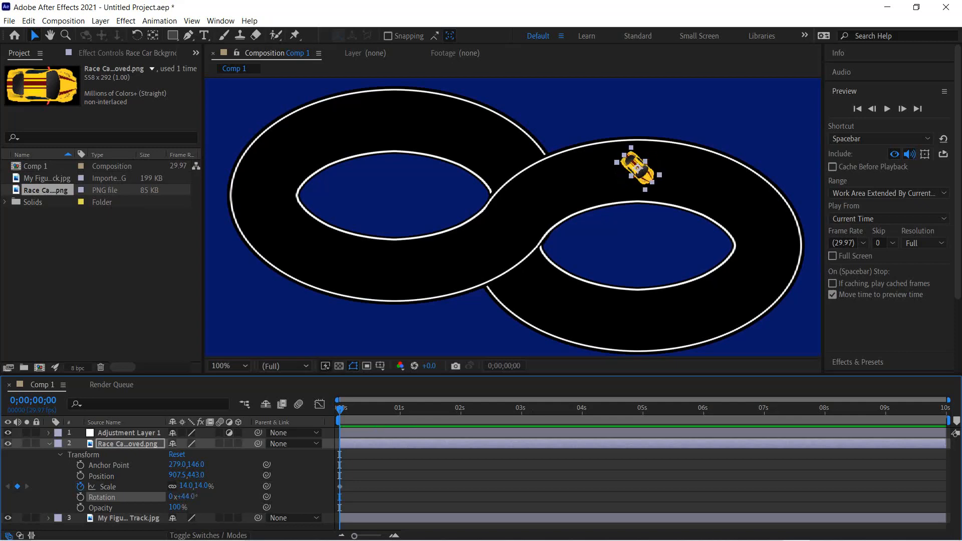
{"action": "key", "text": "ctrl+z"}
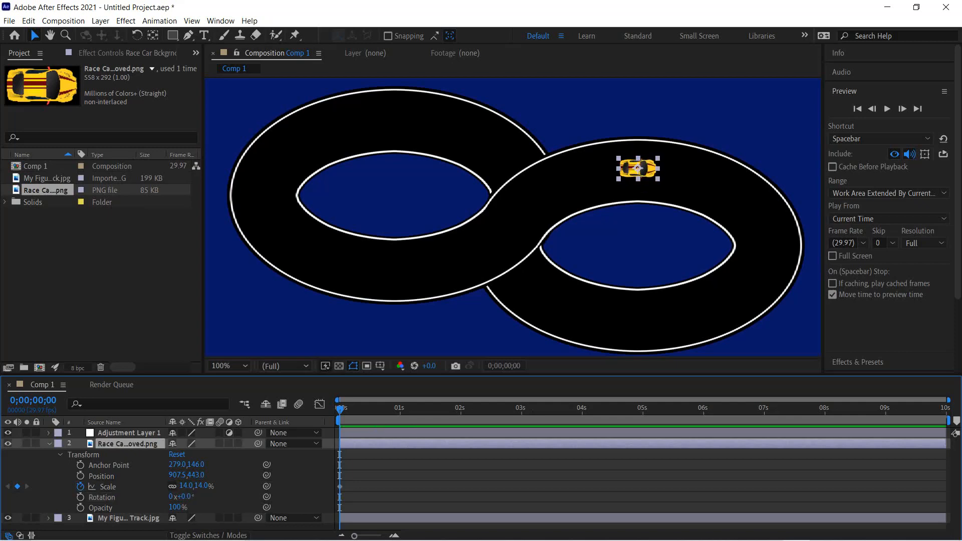
{"action": "left_click", "coordinate": [638, 169]}
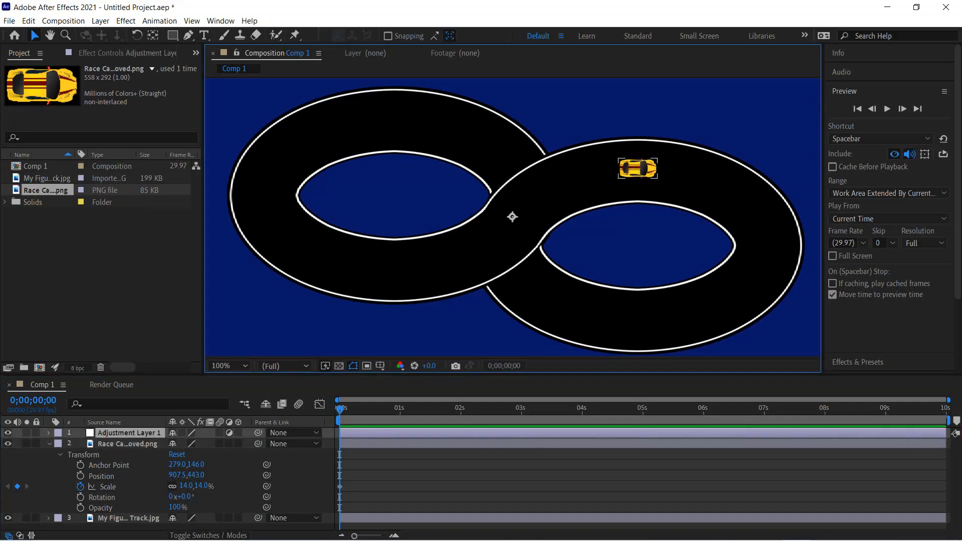
{"action": "left_click", "coordinate": [49, 444]}
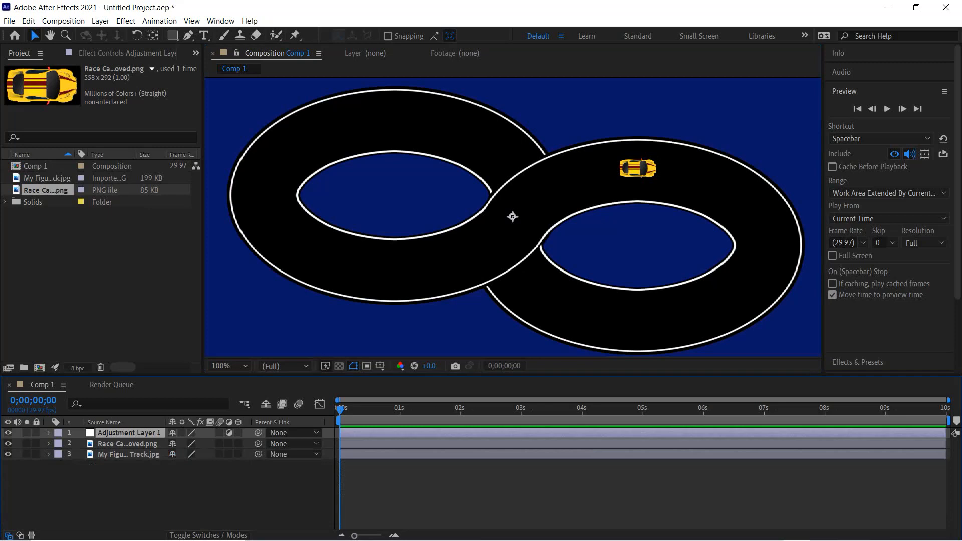
- Move the adjustment layer so its anchor point sits over the middle of the race car
{"action": "left_click", "coordinate": [49, 433]}
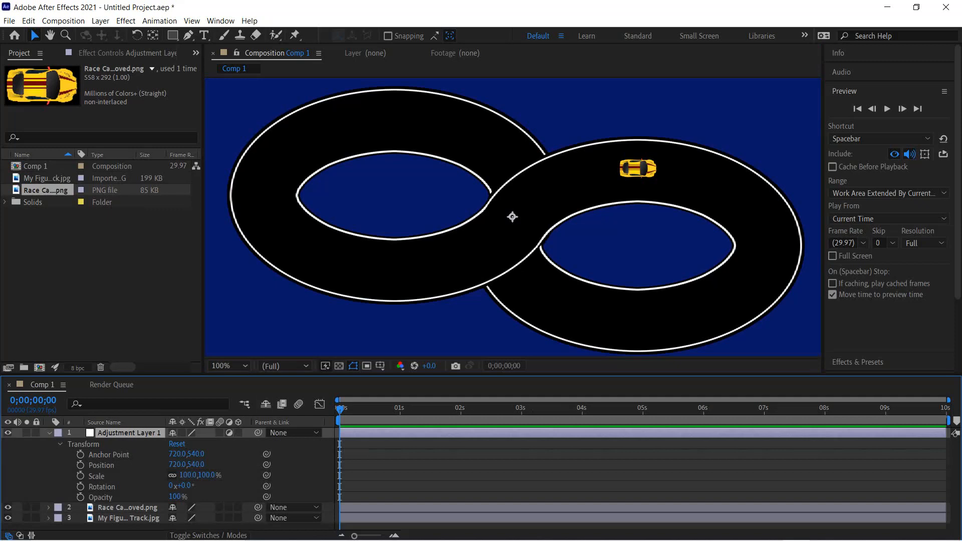
{"action": "left_click", "coordinate": [49, 433]}
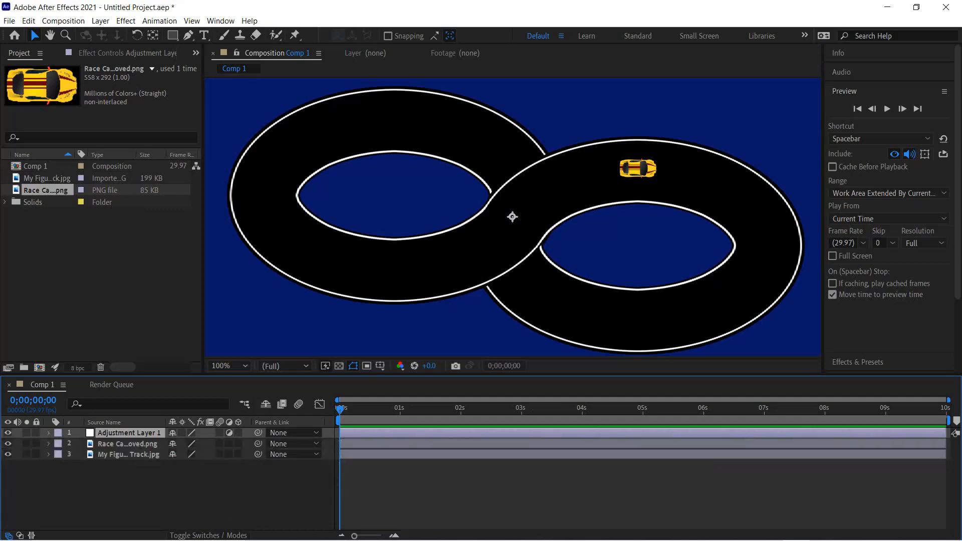
{"action": "left_click_drag", "start_coordinate": [512, 216], "coordinate": [634, 168]}
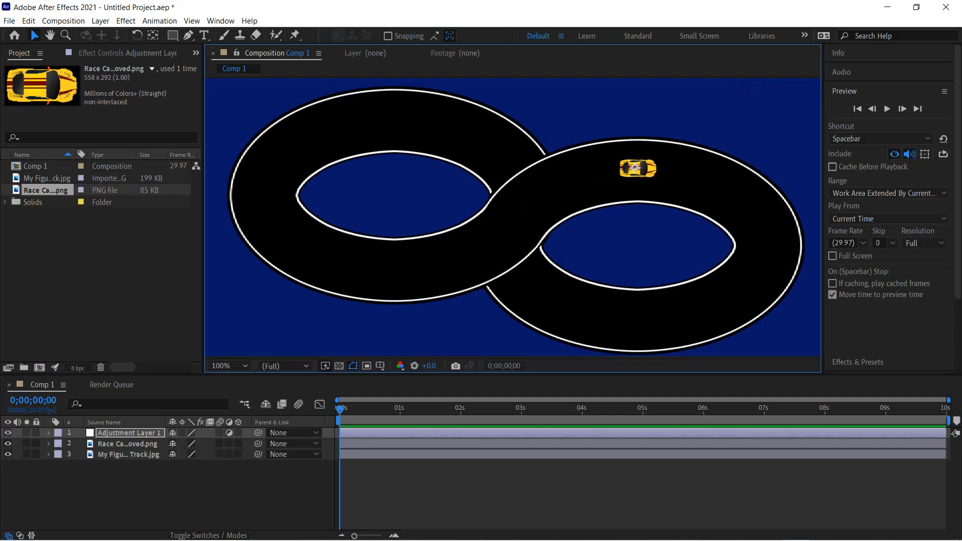
- Fine-tune the adjustment layer's position to align its anchor point with the race car layer's anchor point
{"action": "left_click", "coordinate": [127, 444]}
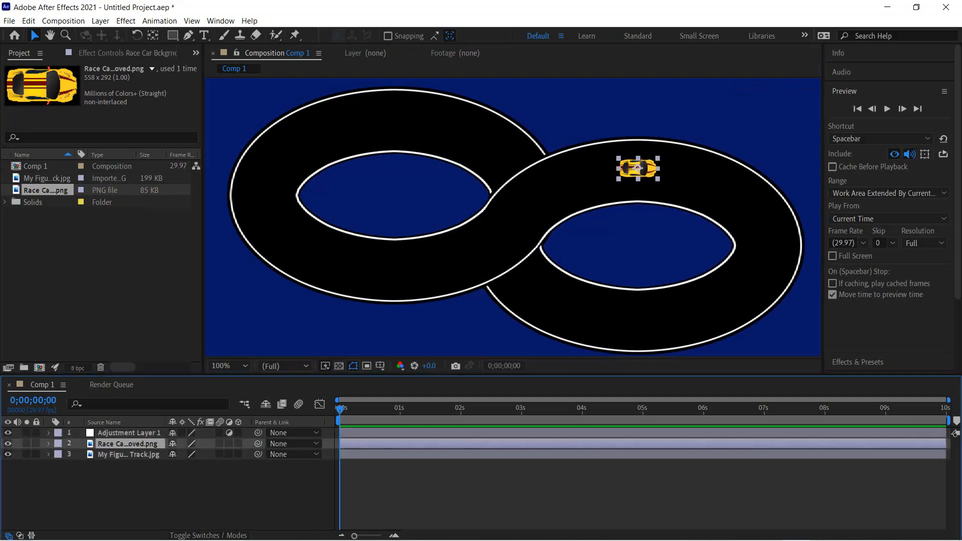
{"action": "left_click", "coordinate": [129, 433]}
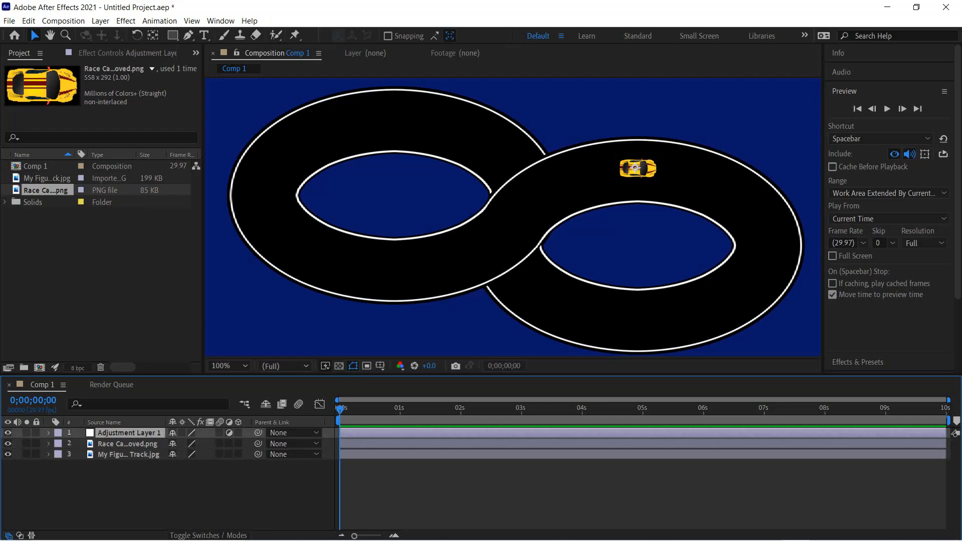
{"action": "left_click_drag", "start_coordinate": [636, 168], "coordinate": [637, 168]}
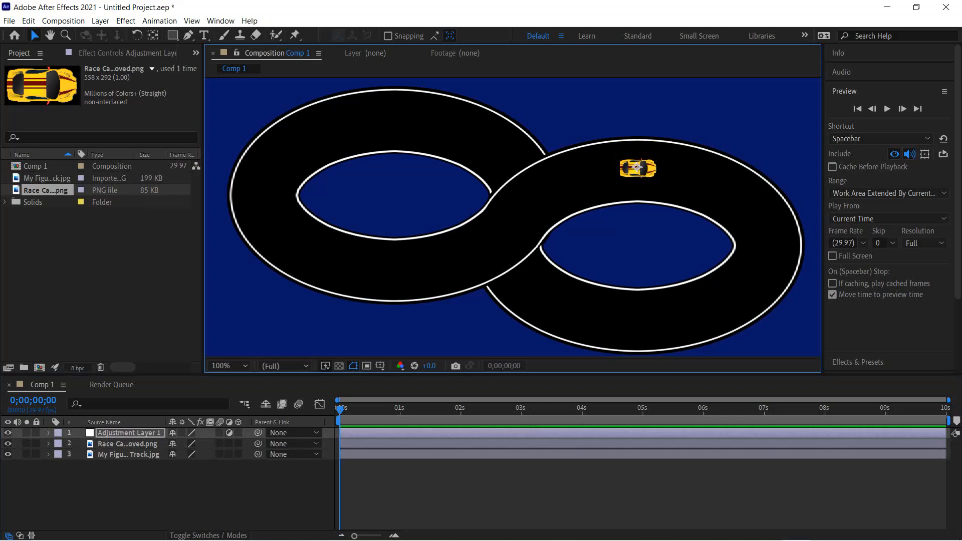
{"action": "left_click_drag", "start_coordinate": [637, 168], "coordinate": [638, 168]}
{"action": "left_click", "coordinate": [128, 444]}
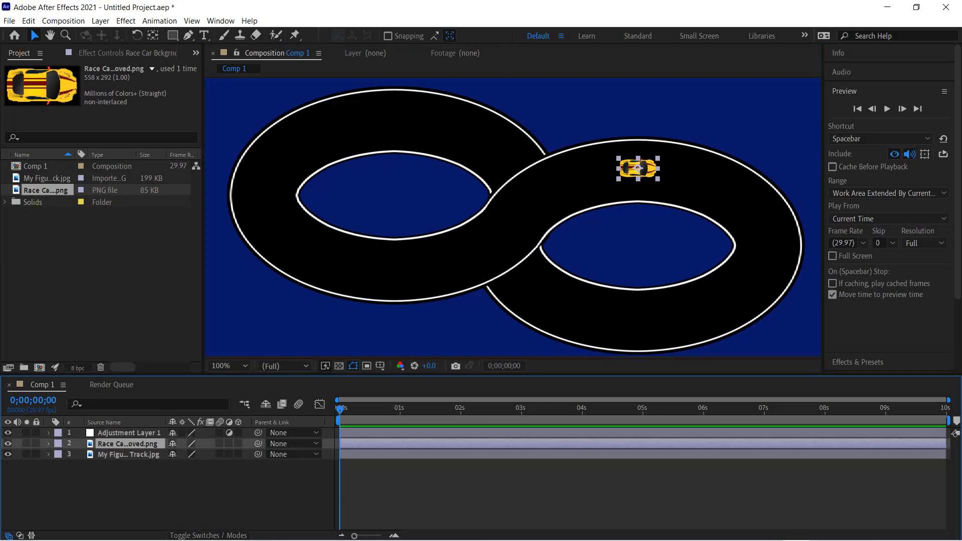
{"action": "left_click", "coordinate": [129, 433]}
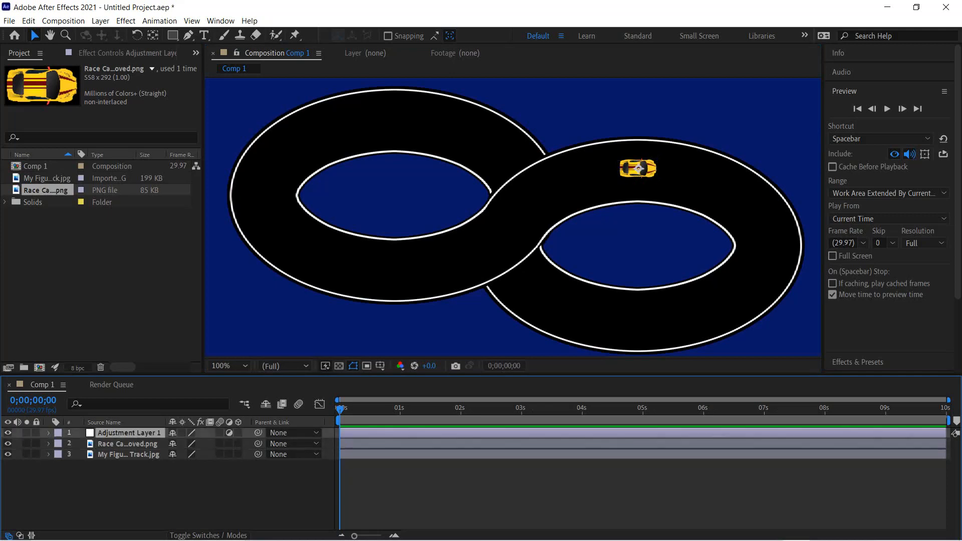
{"action": "left_click_drag", "start_coordinate": [638, 169], "coordinate": [638, 166]}
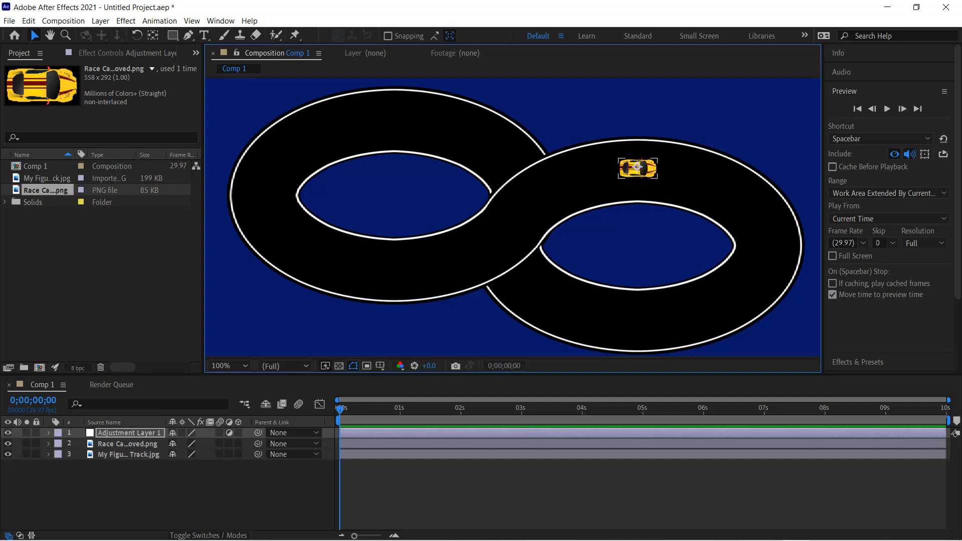
{"action": "left_click", "coordinate": [127, 444]}
{"action": "left_click", "coordinate": [129, 432]}
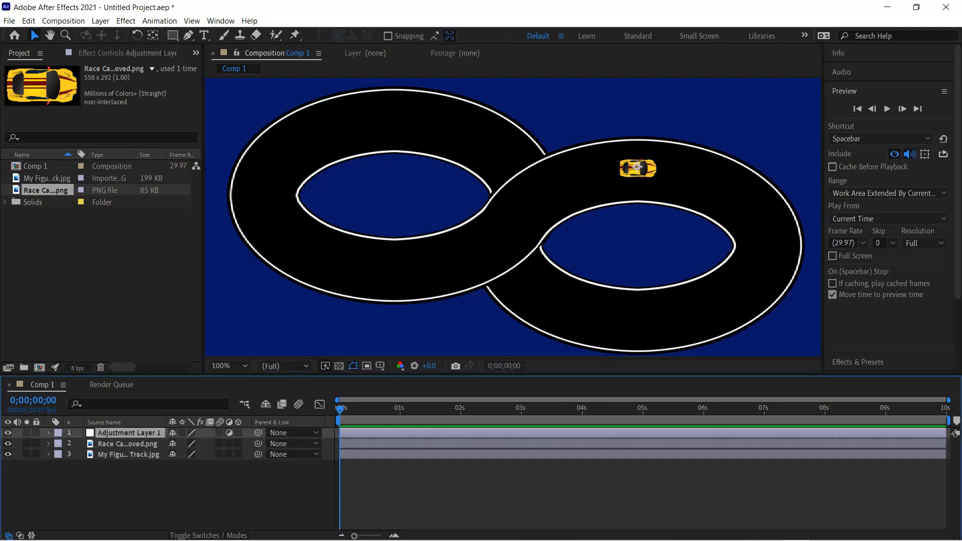
- Compare the anchor points of the race car layer and adjustment layer, and toggle the adjustment layer's visibility off and on
{"action": "left_click", "coordinate": [638, 168]}
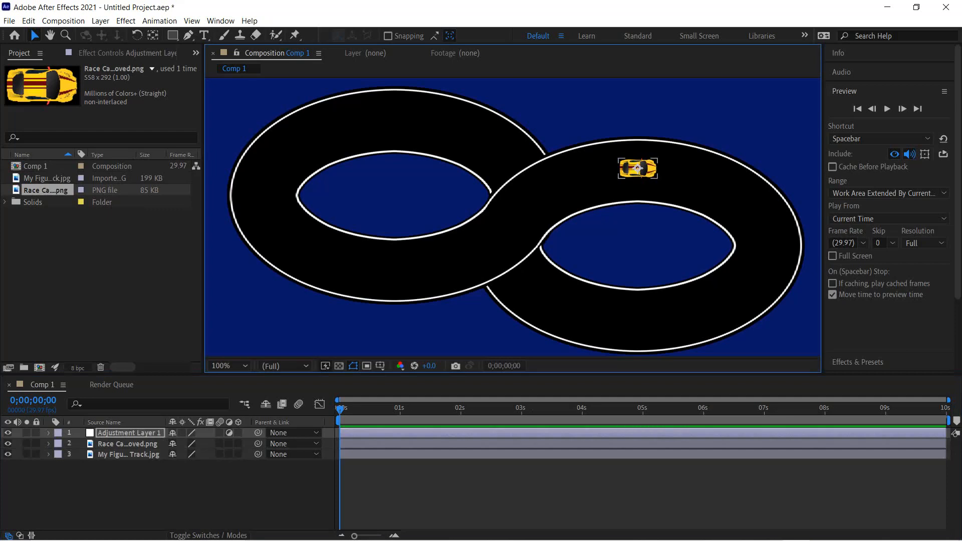
{"action": "left_click", "coordinate": [638, 168]}
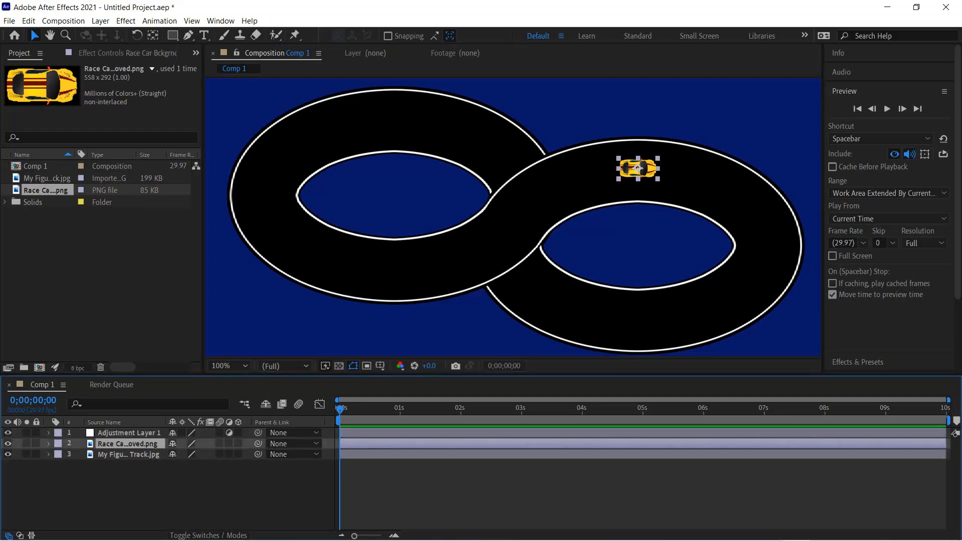
{"action": "left_click", "coordinate": [638, 167]}
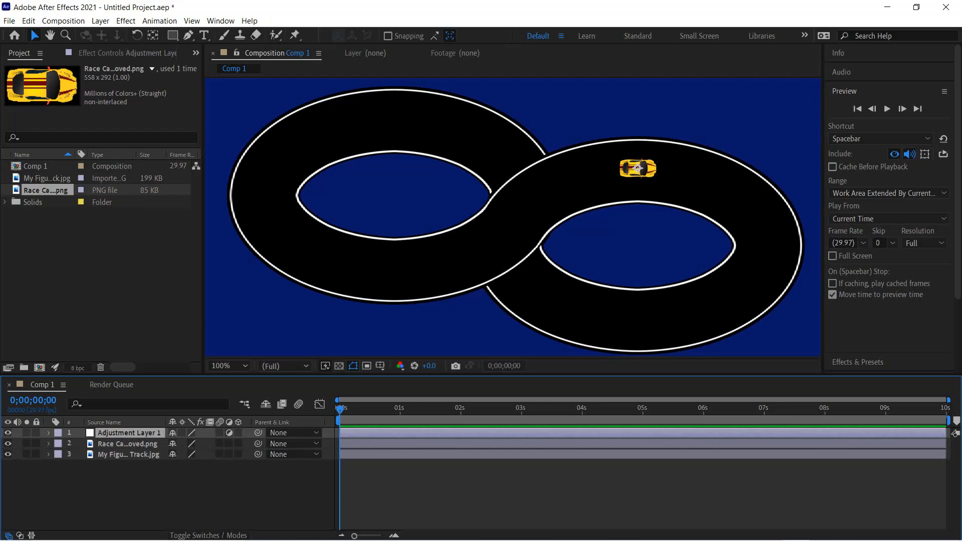
{"action": "left_click", "coordinate": [8, 433]}
{"action": "left_click", "coordinate": [8, 433]}
{"action": "left_click", "coordinate": [7, 433]}
{"action": "left_click", "coordinate": [7, 433]}
{"action": "left_click", "coordinate": [8, 433]}
{"action": "left_click", "coordinate": [8, 433]}
- Return to the start of the composition and set the adjustment layer's first Position keyframe at 0 seconds
{"action": "mouse_move", "coordinate": [340, 410]}
{"action": "left_mouse_down"}
{"action": "mouse_move", "coordinate": [360, 410]}
{"action": "mouse_move", "coordinate": [340, 410]}
{"action": "left_mouse_up"}
{"action": "left_click", "coordinate": [858, 108]}
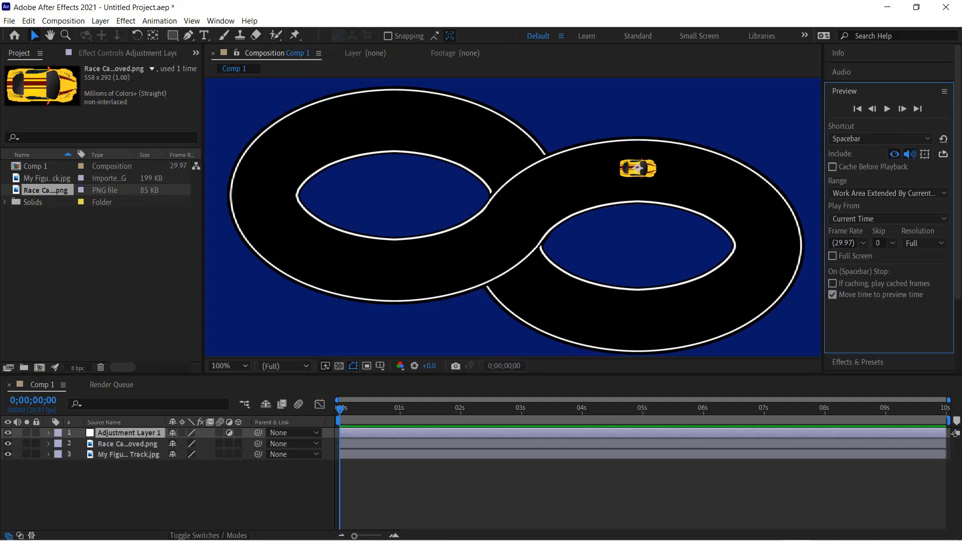
{"action": "left_click", "coordinate": [48, 433]}
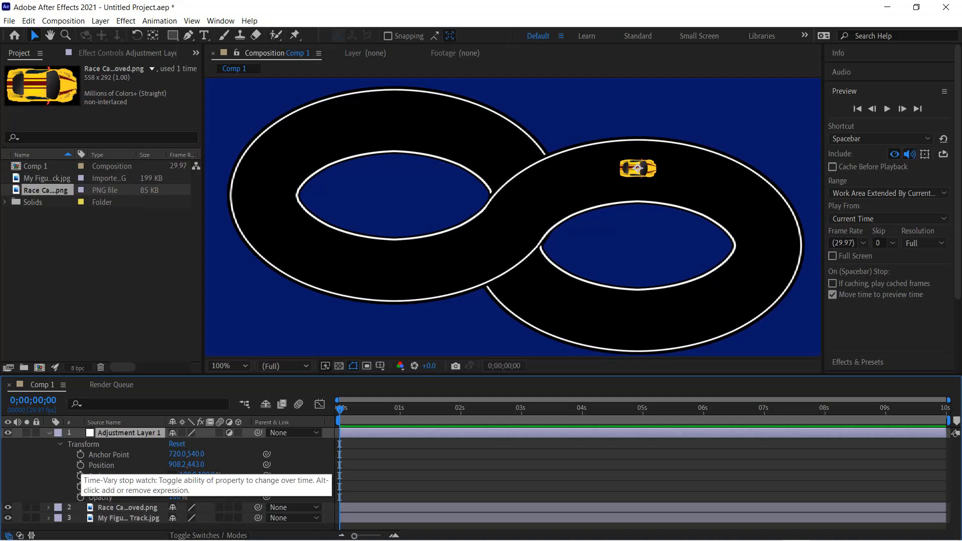
{"action": "left_click", "coordinate": [80, 465]}
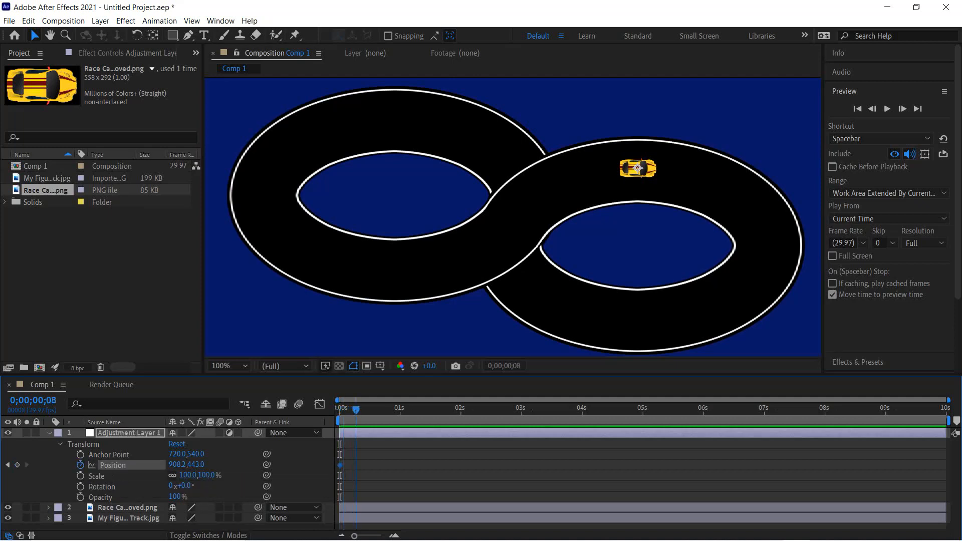
- Keyframe the adjustment layer's Position around the track's right loop: about (1100, 540) at 1 s, (1014, 751) at 2 s and (809, 729) at 3 s
{"action": "left_click_drag", "start_coordinate": [339, 410], "coordinate": [400, 410]}
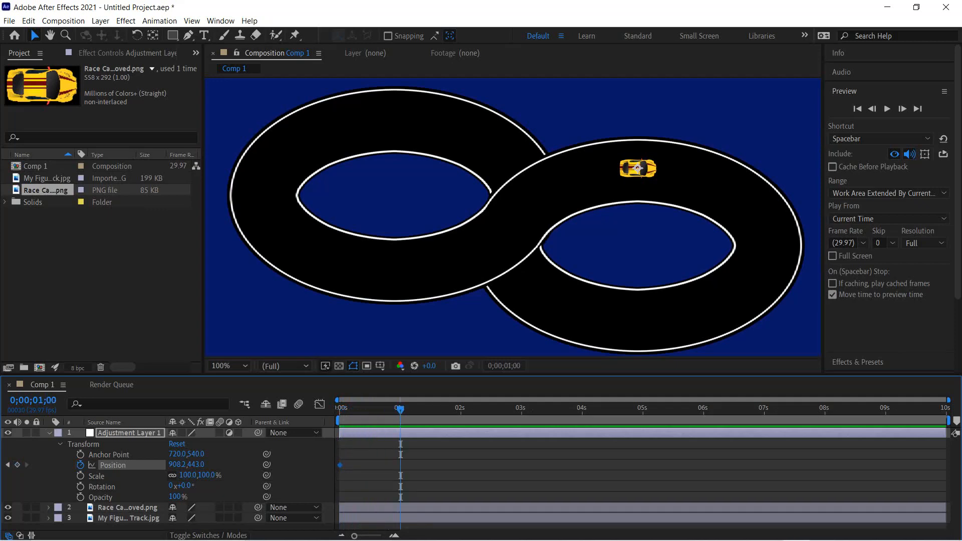
{"action": "left_click_drag", "start_coordinate": [638, 168], "coordinate": [766, 217]}
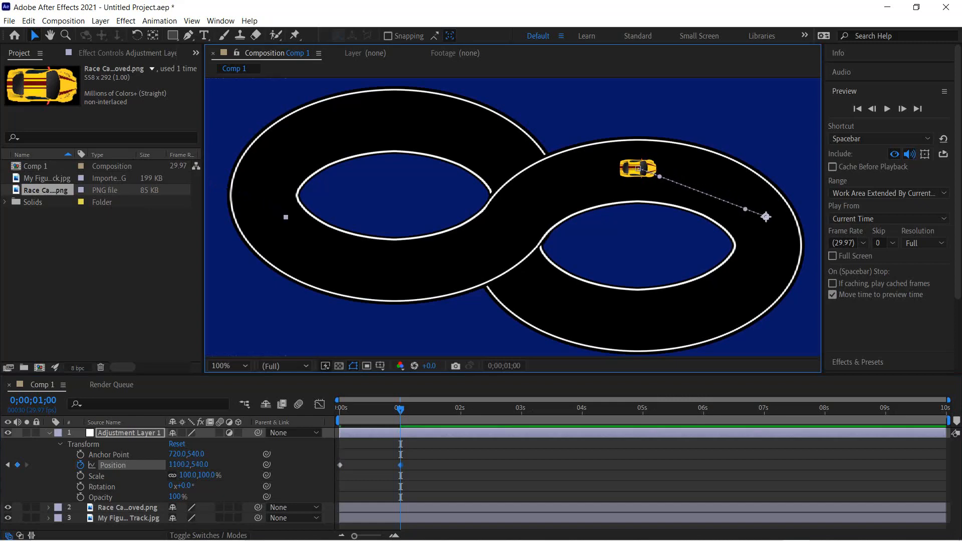
{"action": "left_click_drag", "start_coordinate": [400, 409], "coordinate": [461, 409]}
{"action": "left_click_drag", "start_coordinate": [766, 216], "coordinate": [708, 322]}
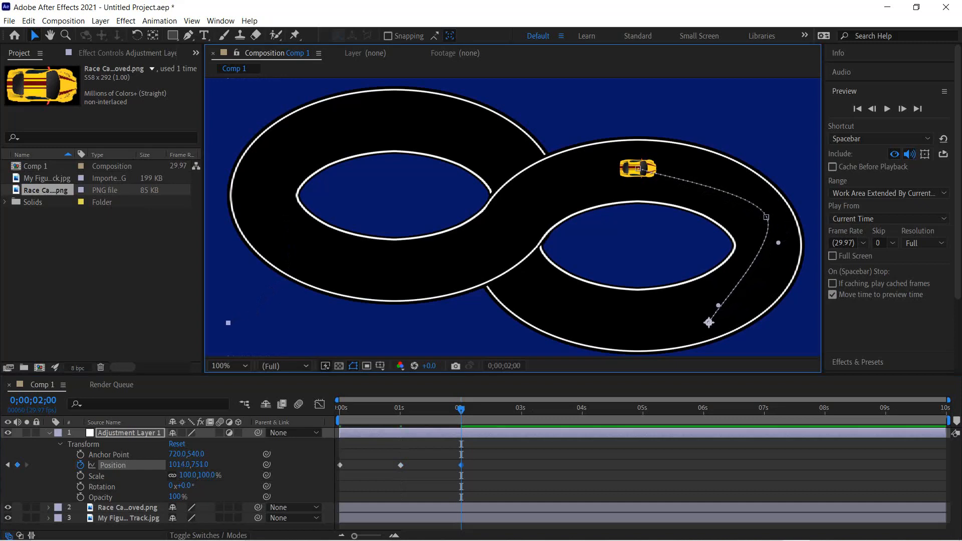
{"action": "left_click_drag", "start_coordinate": [461, 410], "coordinate": [521, 410]}
{"action": "left_click_drag", "start_coordinate": [709, 323], "coordinate": [571, 312]}
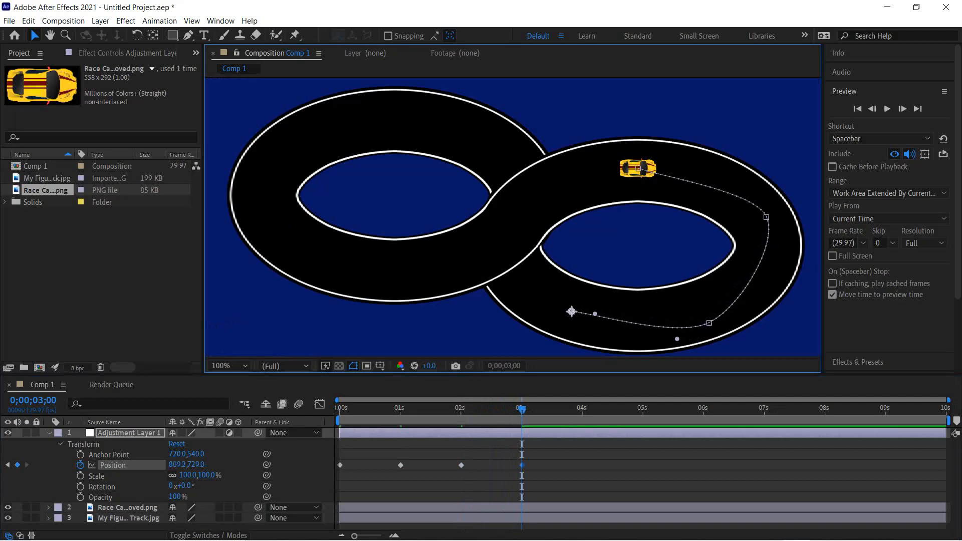
- Continue the Position keyframes through the crossing: about (718, 512) at 4 s, (600, 323) at 5 s and (412, 357) at 6 s
{"action": "key", "text": "space"}
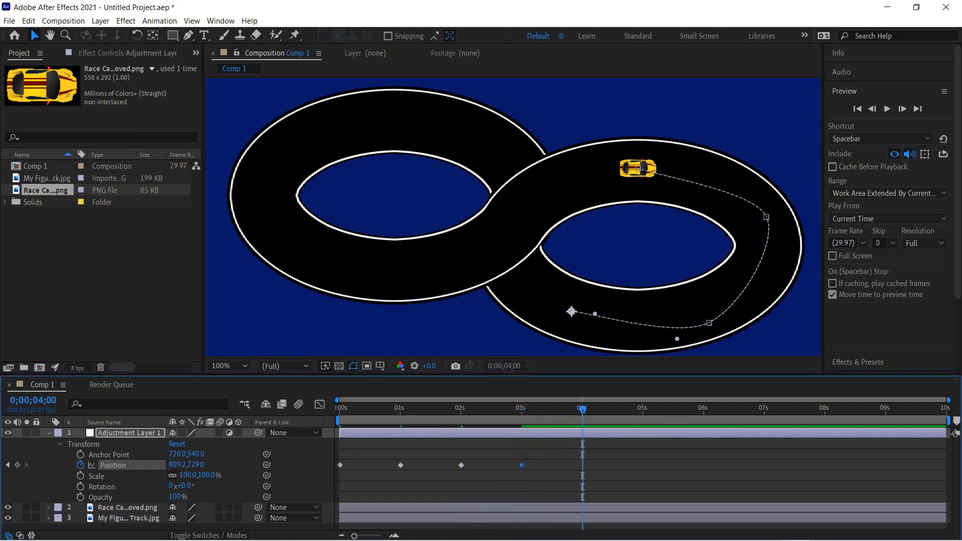
{"action": "left_click_drag", "start_coordinate": [571, 311], "coordinate": [513, 224]}
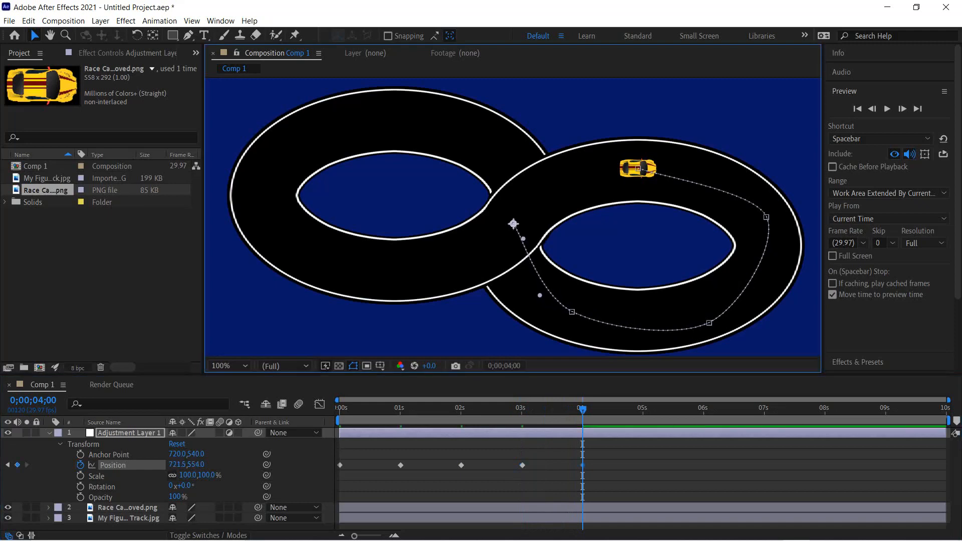
{"action": "left_click_drag", "start_coordinate": [513, 224], "coordinate": [511, 203]}
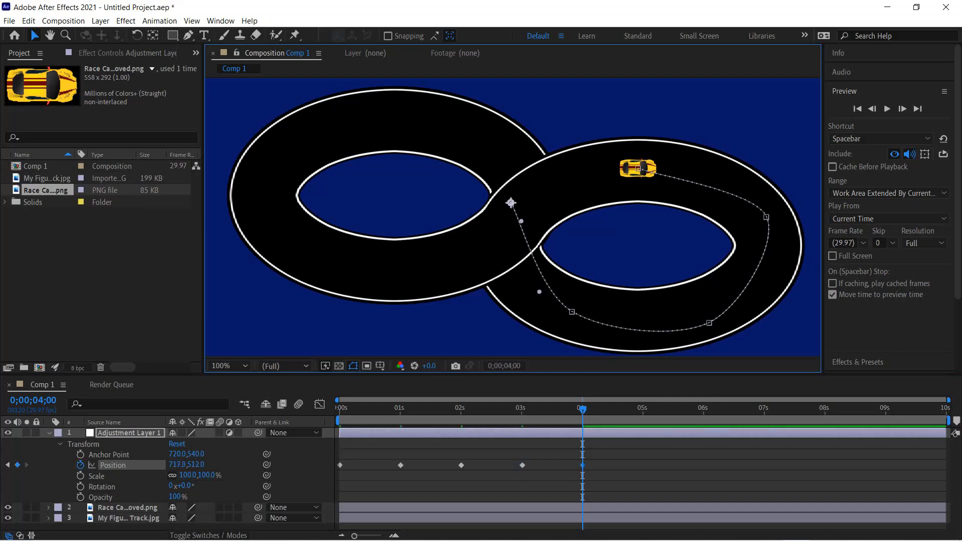
{"action": "left_click_drag", "start_coordinate": [583, 409], "coordinate": [643, 410]}
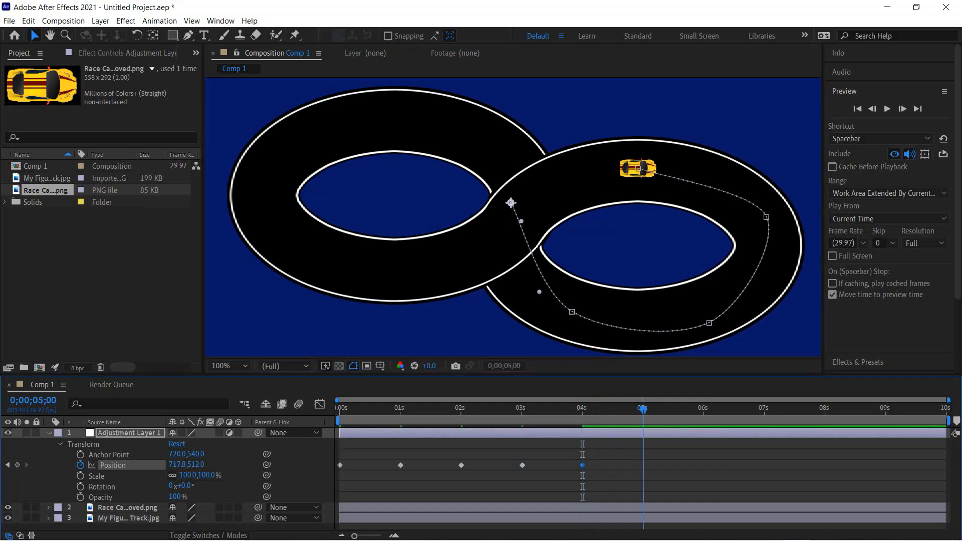
{"action": "left_click_drag", "start_coordinate": [510, 203], "coordinate": [431, 108]}
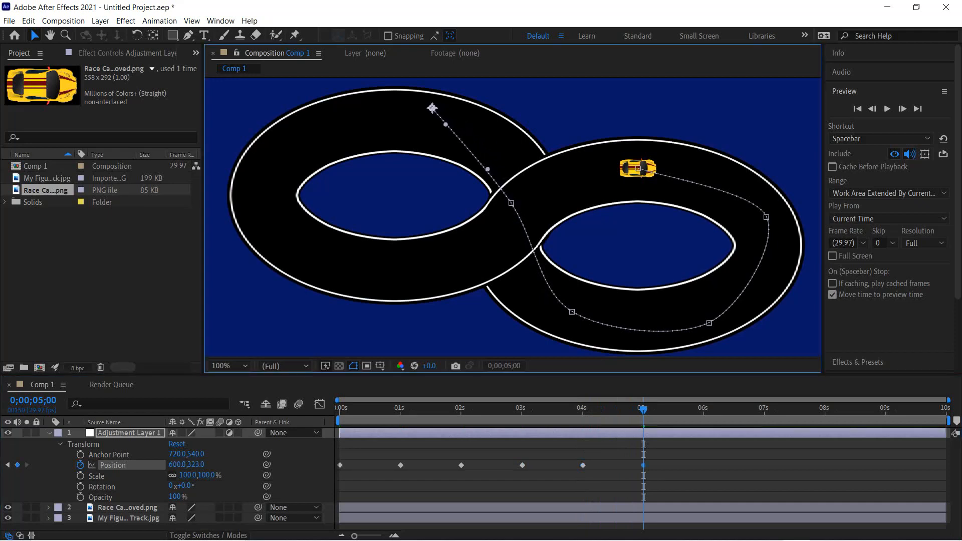
{"action": "left_click_drag", "start_coordinate": [643, 410], "coordinate": [703, 410]}
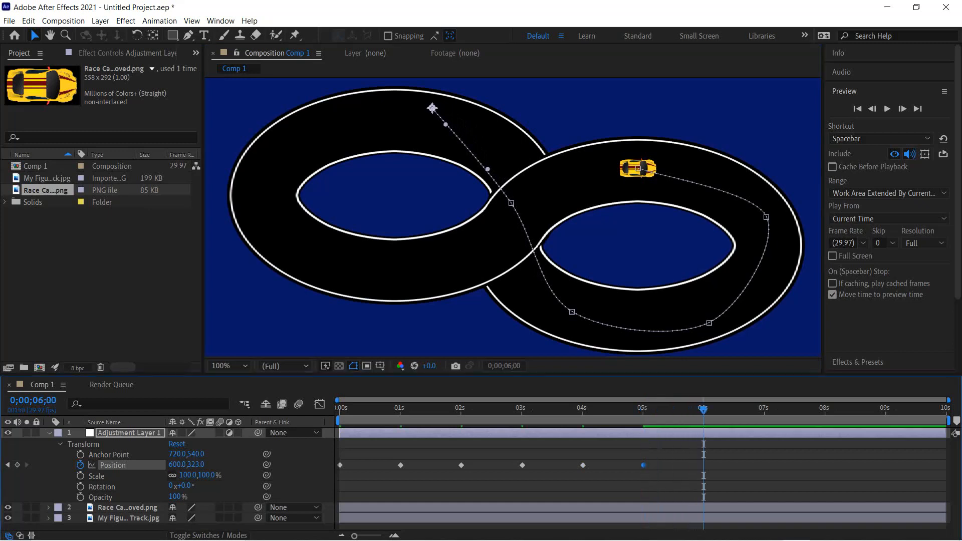
{"action": "left_click_drag", "start_coordinate": [431, 108], "coordinate": [313, 121]}
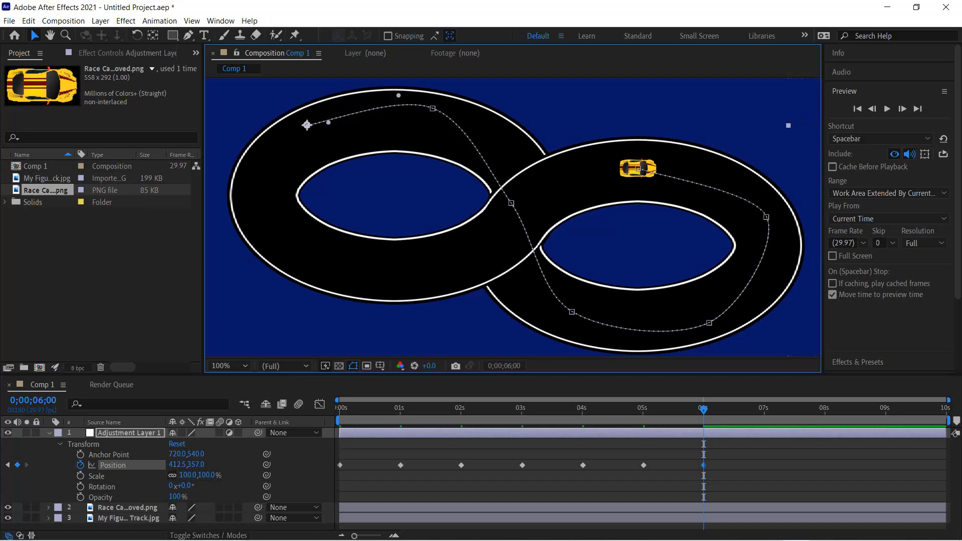
- Keyframe Position around the left loop back through the crossing: about (343, 557) at 7 s, (565, 660) at 8 s and (754, 522) at 9 s
{"action": "left_click_drag", "start_coordinate": [703, 410], "coordinate": [764, 410]}
{"action": "left_click_drag", "start_coordinate": [307, 125], "coordinate": [261, 225]}
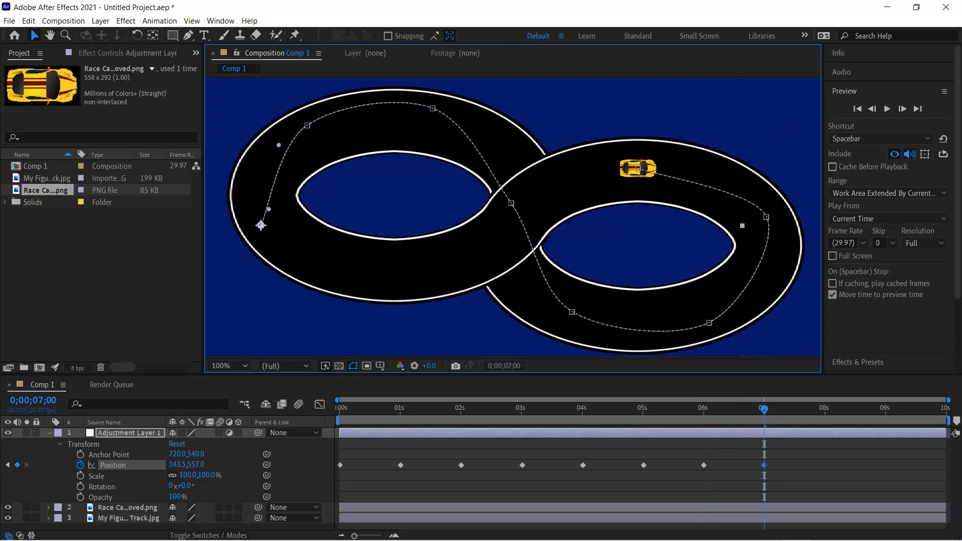
{"action": "left_click_drag", "start_coordinate": [764, 411], "coordinate": [824, 410]}
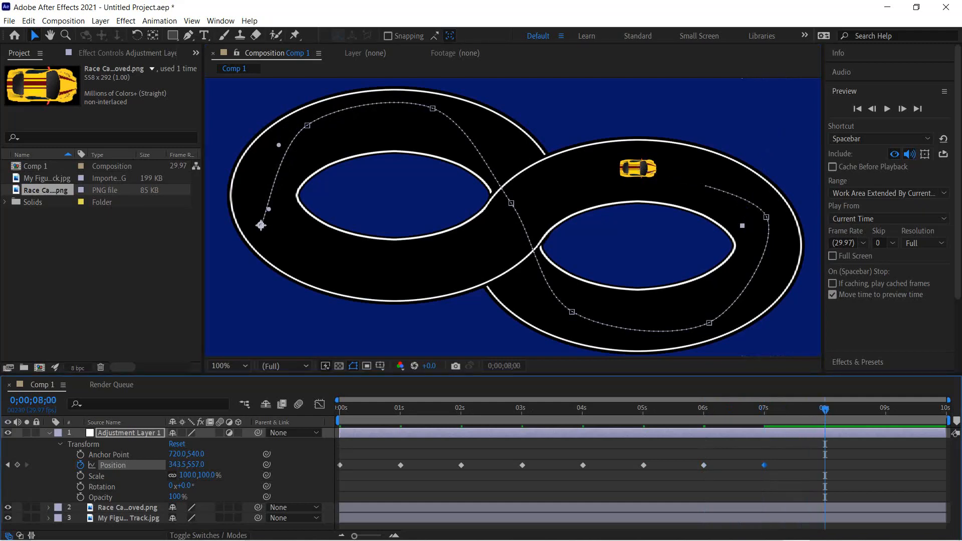
{"action": "left_click_drag", "start_coordinate": [261, 225], "coordinate": [410, 276]}
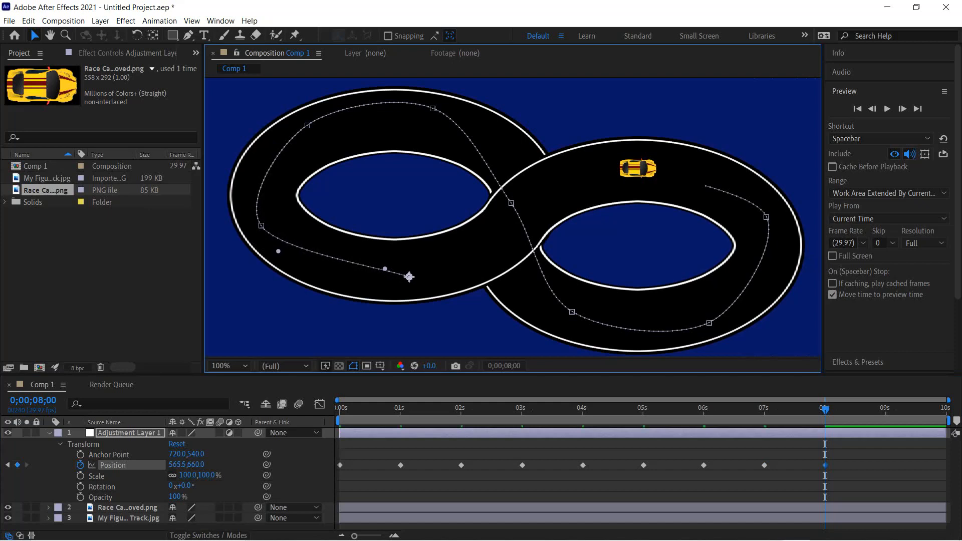
{"action": "left_click_drag", "start_coordinate": [825, 409], "coordinate": [886, 409]}
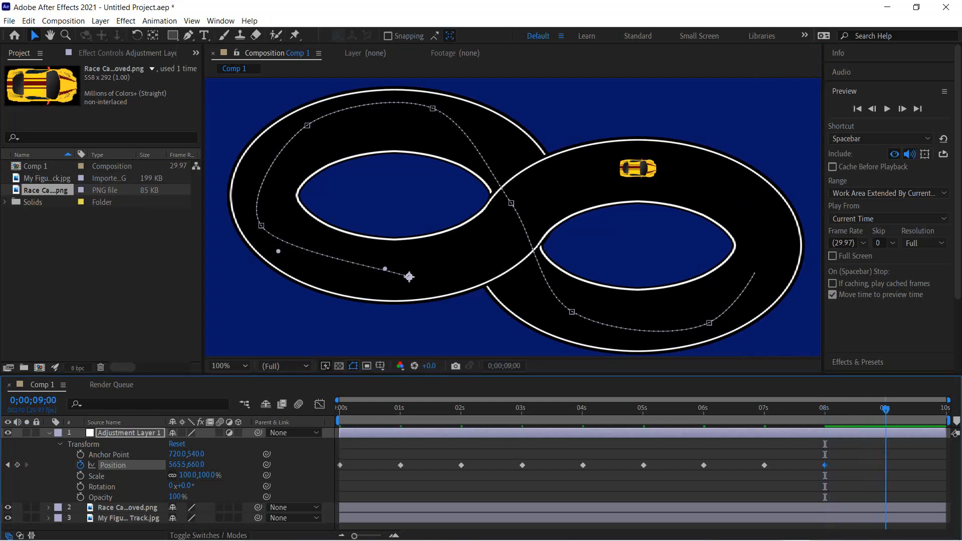
{"action": "left_click_drag", "start_coordinate": [410, 276], "coordinate": [535, 207]}
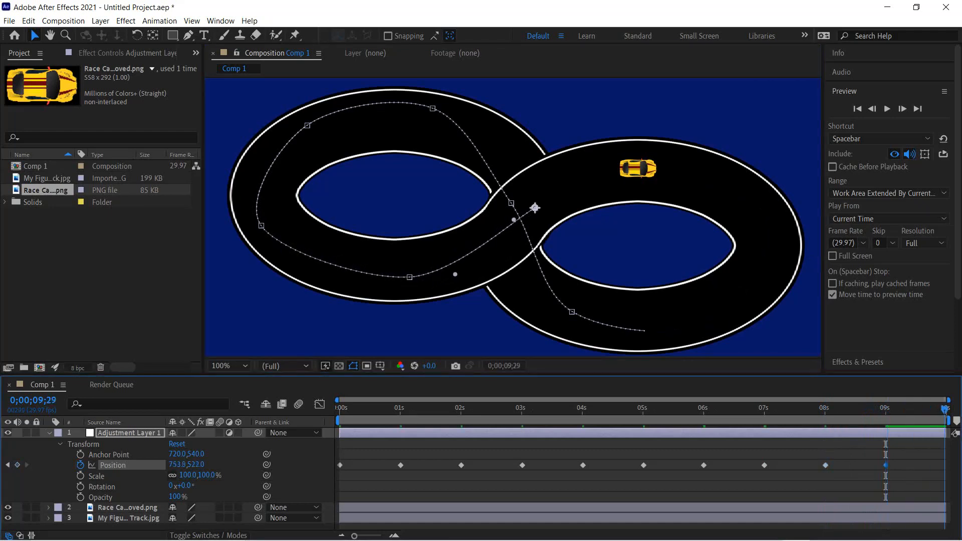
- Copy the adjustment layer's first Position keyframe and paste it at the last frame, 0;00;09;29, to close the path
{"action": "key", "text": "End"}
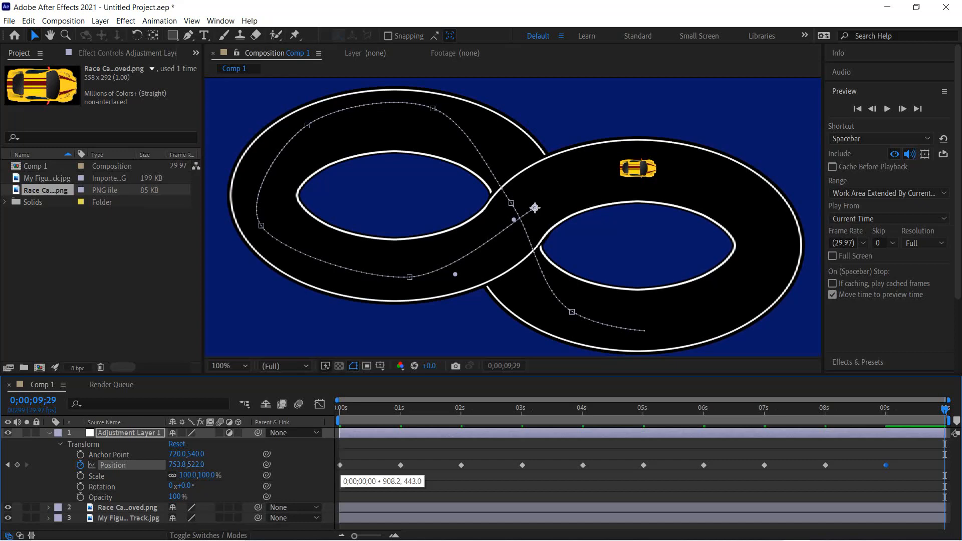
{"action": "left_click", "coordinate": [340, 465]}
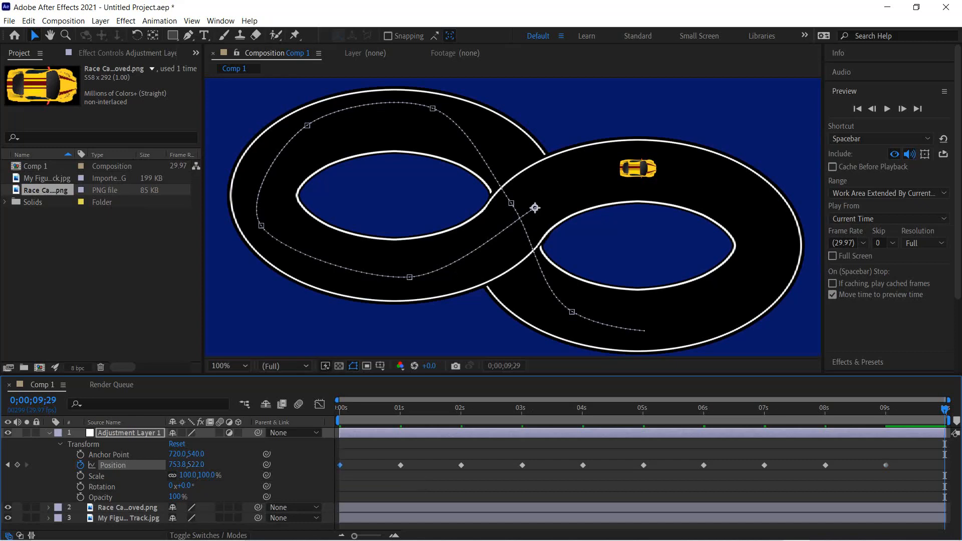
{"action": "mouse_move", "coordinate": [340, 465]}
{"action": "left_click", "coordinate": [29, 21]}
{"action": "left_click", "coordinate": [46, 85]}
{"action": "key", "text": "ctrl+shift+a"}
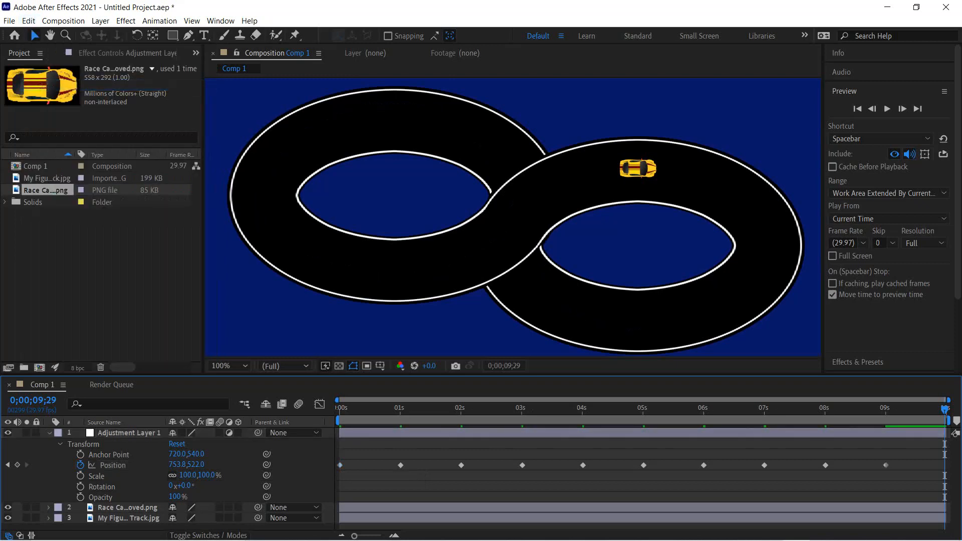
{"action": "left_click", "coordinate": [113, 465]}
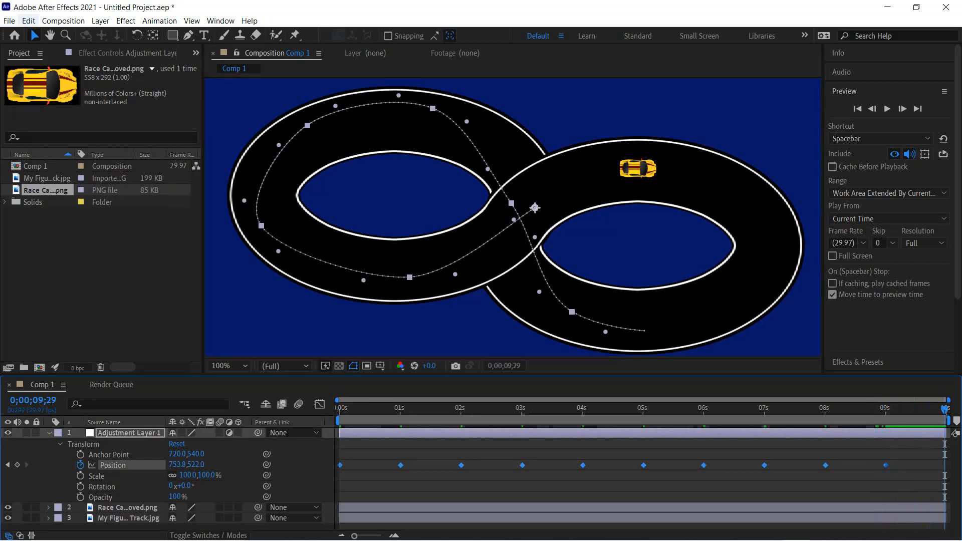
{"action": "left_click", "coordinate": [29, 21]}
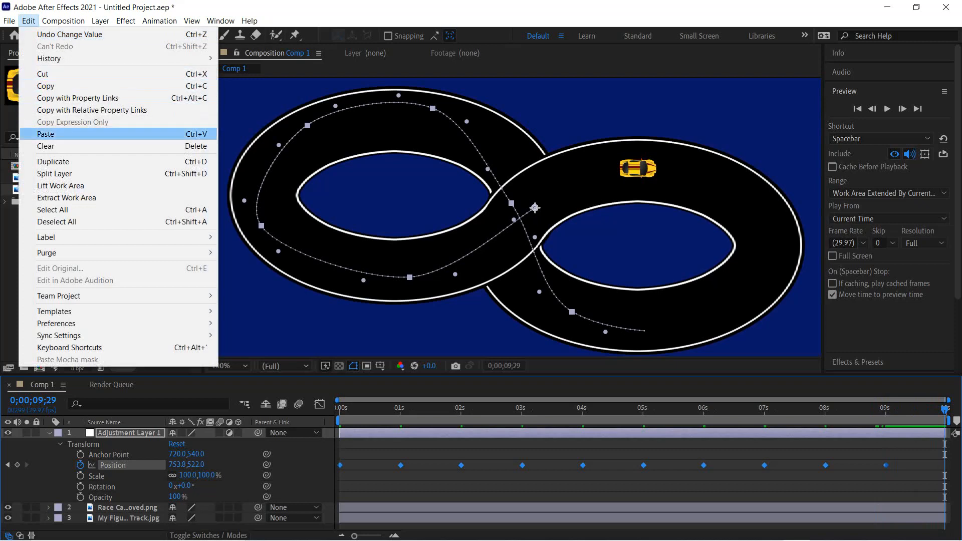
{"action": "left_click", "coordinate": [46, 134]}
- Scrub back through the timeline to the first frame to review the adjustment layer's motion path
{"action": "left_click_drag", "start_coordinate": [945, 408], "coordinate": [921, 409]}
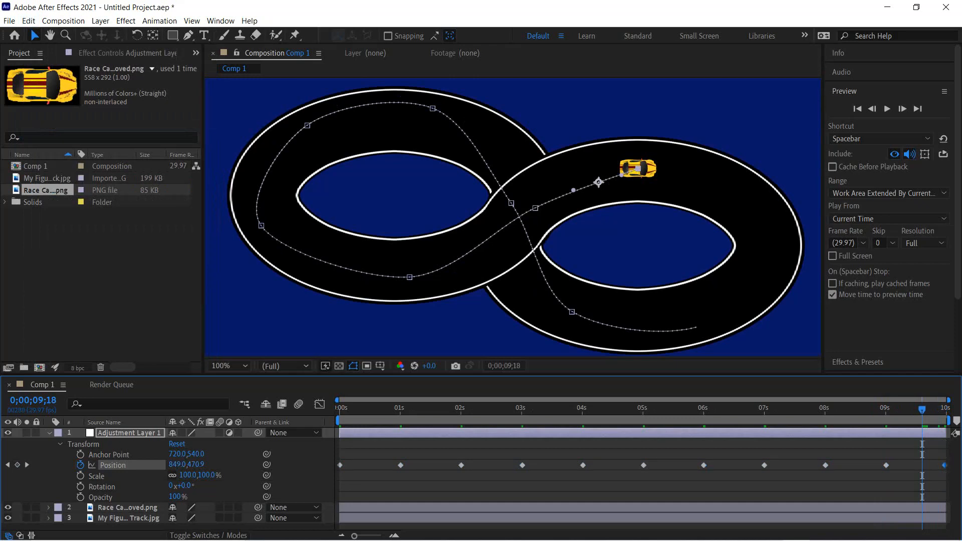
{"action": "left_click_drag", "start_coordinate": [921, 408], "coordinate": [340, 409]}
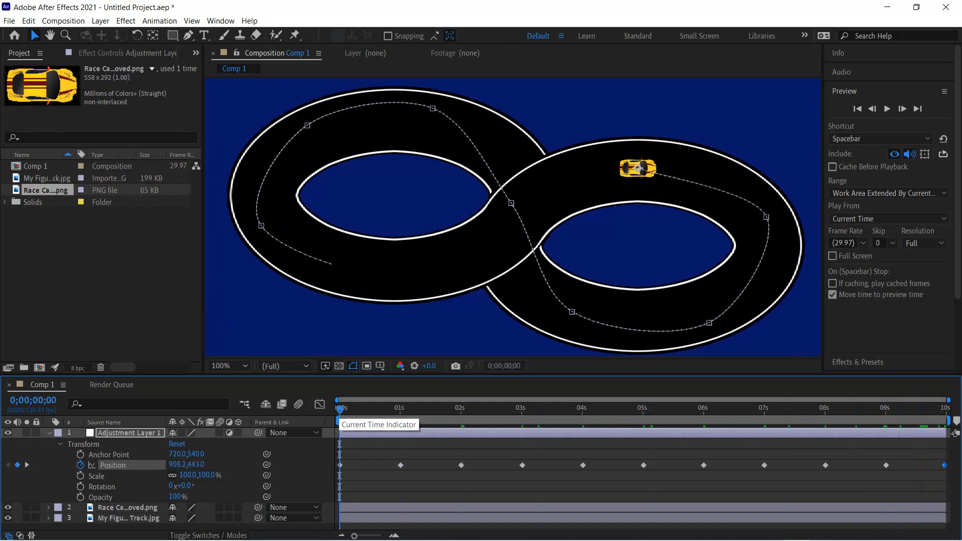
{"action": "left_click_drag", "start_coordinate": [340, 408], "coordinate": [354, 408]}
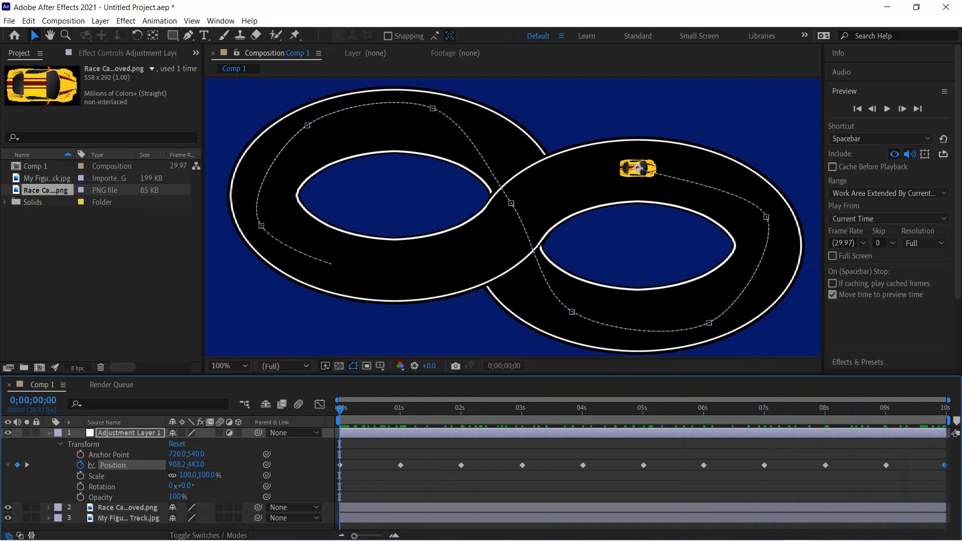
- Adjust both Bezier handles of the 1-second keyframe so the path curves more smoothly around the right loop's outer bend
{"action": "left_click", "coordinate": [766, 217]}
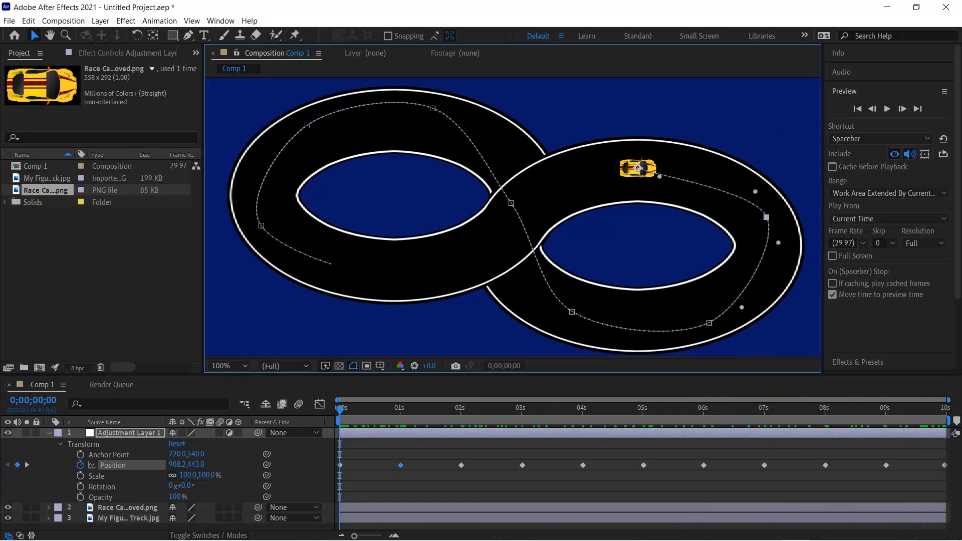
{"action": "mouse_move", "coordinate": [778, 242]}
{"action": "left_mouse_down"}
{"action": "mouse_move", "coordinate": [778, 232]}
{"action": "mouse_move", "coordinate": [805, 261]}
{"action": "mouse_move", "coordinate": [795, 246]}
{"action": "mouse_move", "coordinate": [759, 255]}
{"action": "mouse_move", "coordinate": [793, 245]}
{"action": "mouse_move", "coordinate": [769, 263]}
{"action": "mouse_move", "coordinate": [790, 253]}
{"action": "left_mouse_up"}
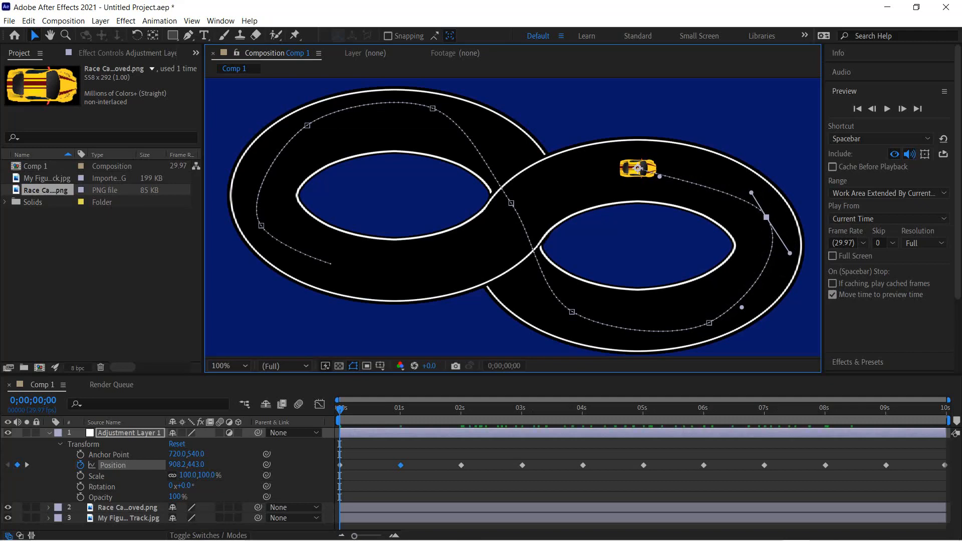
{"action": "mouse_move", "coordinate": [789, 253]}
{"action": "left_mouse_down"}
{"action": "mouse_move", "coordinate": [768, 257]}
{"action": "mouse_move", "coordinate": [787, 254]}
{"action": "left_mouse_up"}
{"action": "mouse_move", "coordinate": [745, 177]}
{"action": "left_mouse_down"}
{"action": "mouse_move", "coordinate": [733, 169]}
{"action": "mouse_move", "coordinate": [755, 184]}
{"action": "mouse_move", "coordinate": [747, 180]}
{"action": "left_mouse_up"}
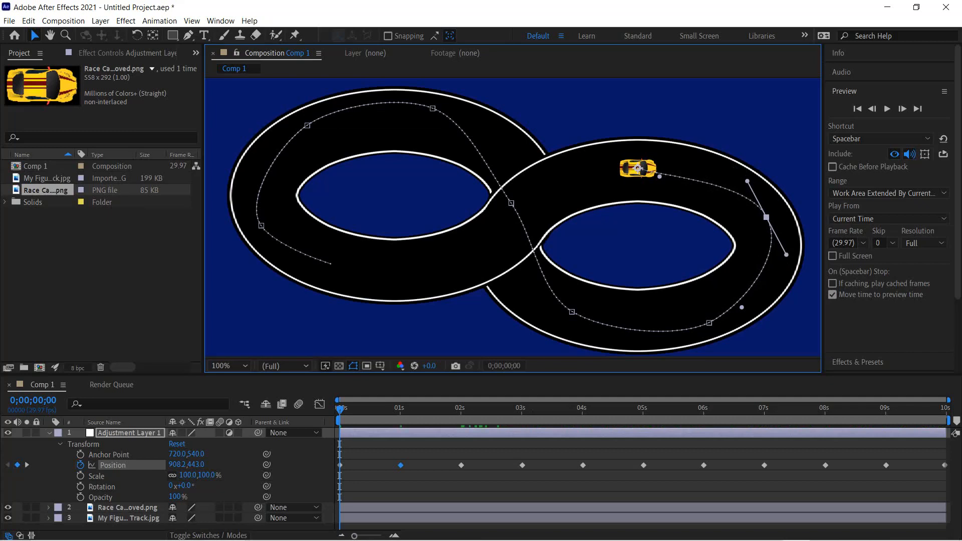
- Adjust the Bezier handles of the 2-second and 3-second keyframes to smooth the path along the right loop's lower side
{"action": "left_click", "coordinate": [709, 323]}
{"action": "left_click_drag", "start_coordinate": [677, 339], "coordinate": [679, 333]}
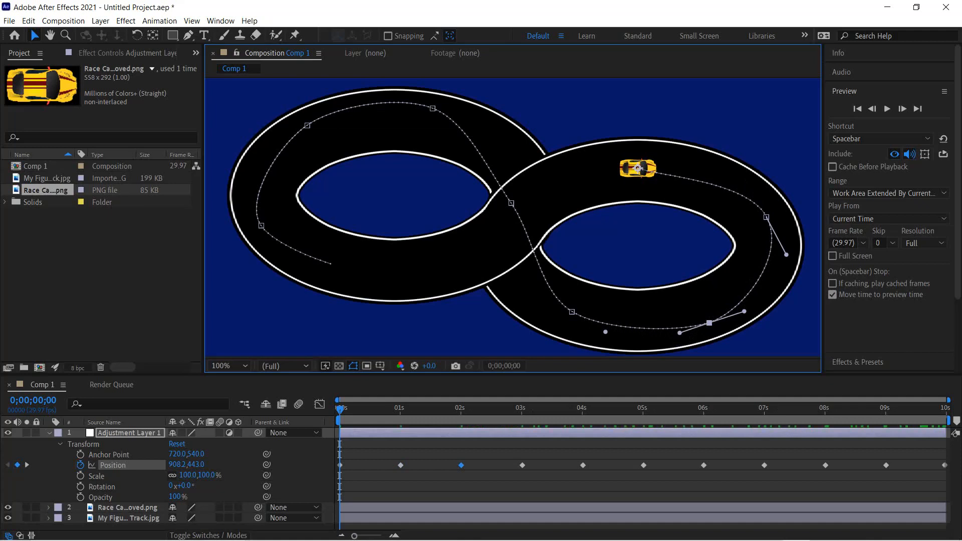
{"action": "left_click", "coordinate": [572, 312]}
{"action": "mouse_move", "coordinate": [605, 331]}
{"action": "left_mouse_down"}
{"action": "mouse_move", "coordinate": [622, 327]}
{"action": "mouse_move", "coordinate": [615, 339]}
{"action": "left_mouse_up"}
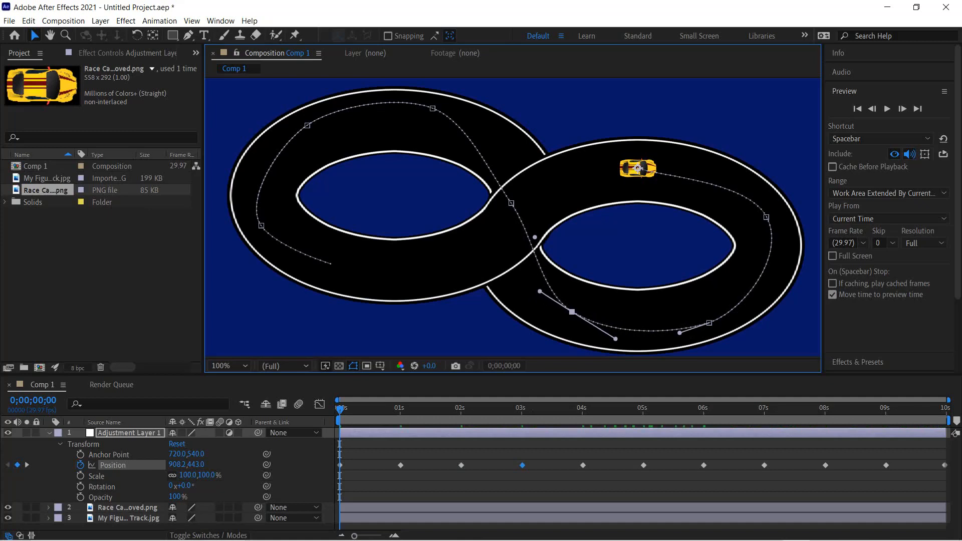
- Reposition the 3-second and 4-second keyframes and adjust the 4-second keyframe's handle to reshape the path through the track's crossing
{"action": "left_click_drag", "start_coordinate": [511, 203], "coordinate": [518, 190]}
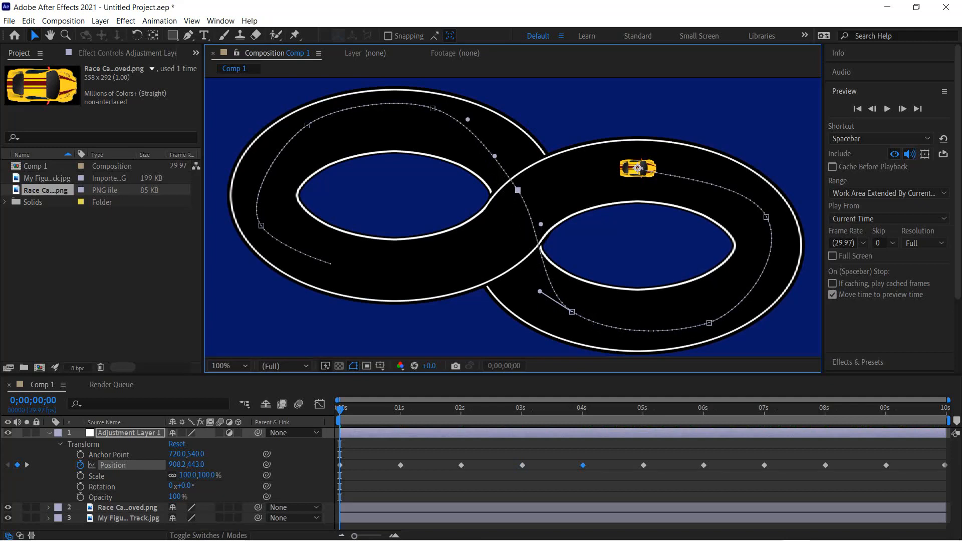
{"action": "left_click_drag", "start_coordinate": [571, 311], "coordinate": [547, 299]}
{"action": "left_click_drag", "start_coordinate": [537, 221], "coordinate": [532, 222]}
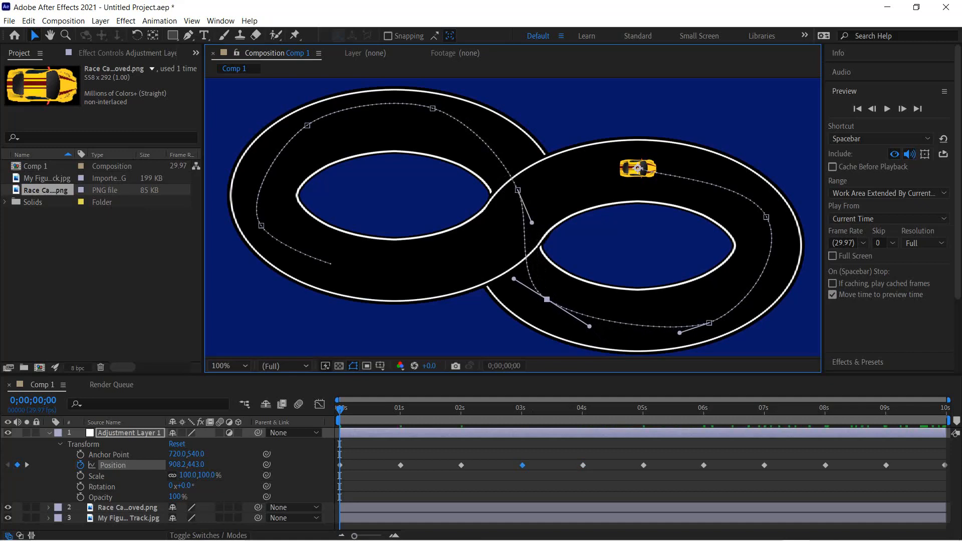
{"action": "left_click_drag", "start_coordinate": [518, 191], "coordinate": [516, 190]}
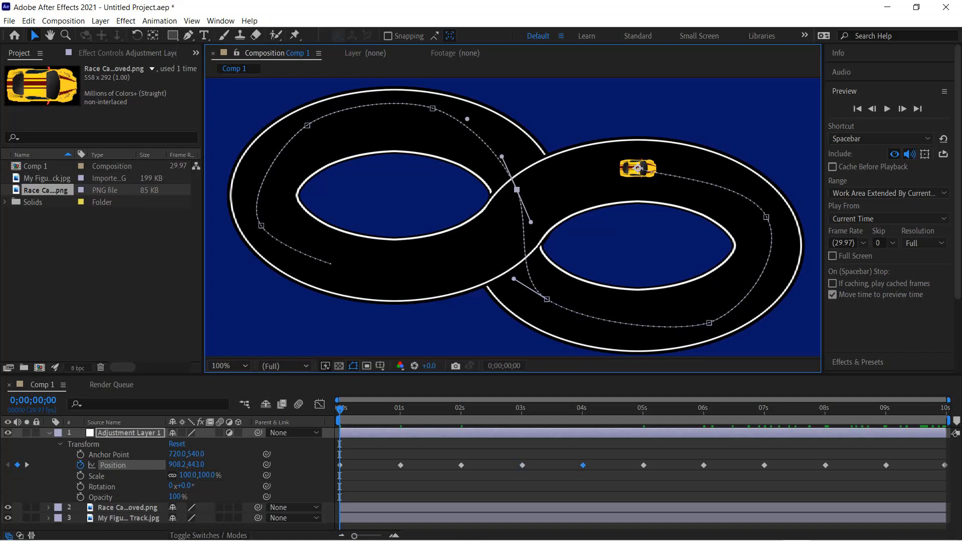
- Nudge the 7-second keyframe and its handle on the left loop, and level the 8-second keyframe's handles along the loop's lower side
{"action": "left_click_drag", "start_coordinate": [261, 225], "coordinate": [265, 230]}
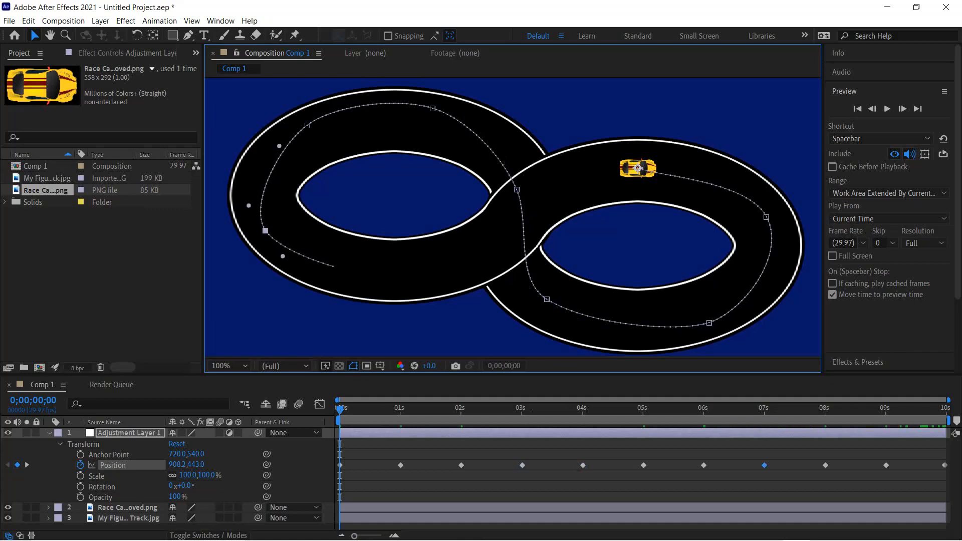
{"action": "left_click_drag", "start_coordinate": [248, 205], "coordinate": [252, 205]}
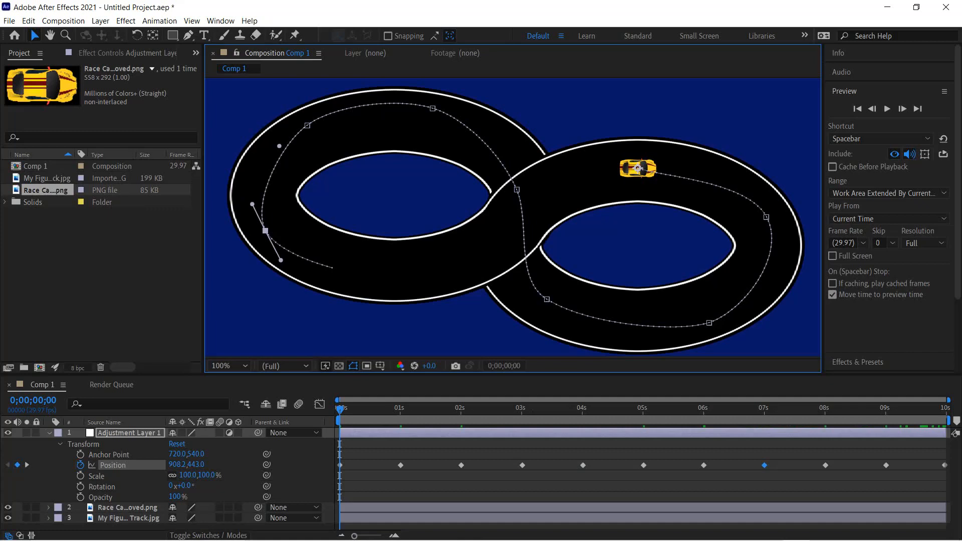
{"action": "left_click_drag", "start_coordinate": [340, 409], "coordinate": [517, 409]}
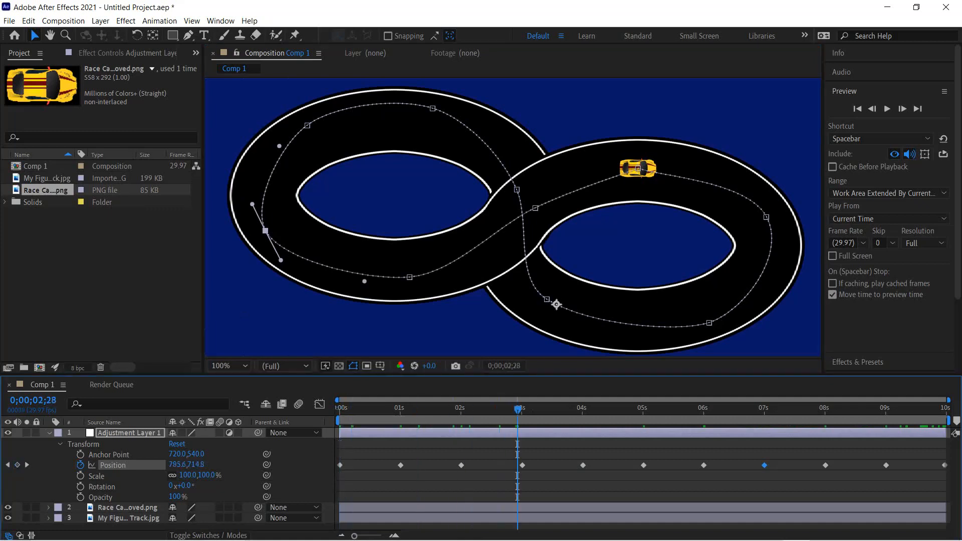
{"action": "left_click", "coordinate": [409, 277]}
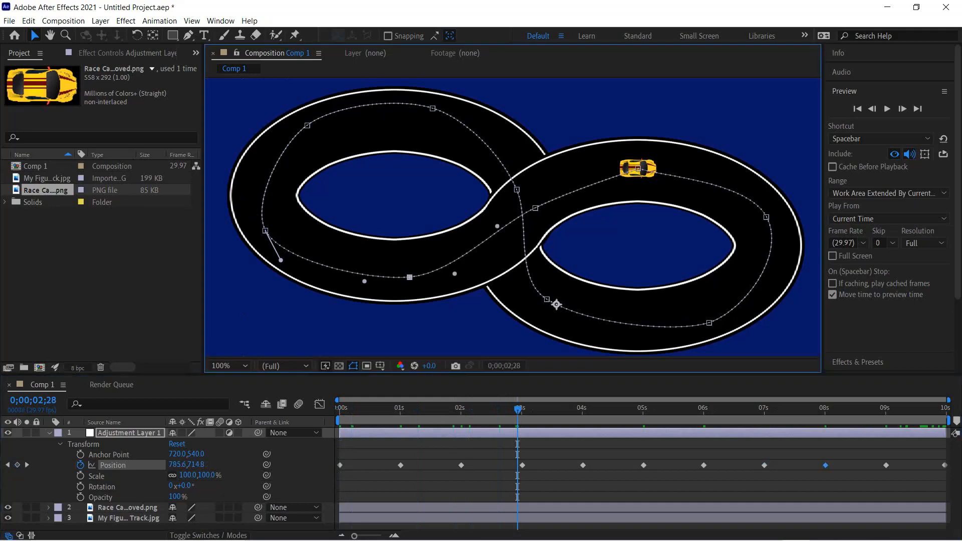
{"action": "mouse_move", "coordinate": [454, 274]}
{"action": "left_mouse_down"}
{"action": "mouse_move", "coordinate": [441, 276]}
{"action": "mouse_move", "coordinate": [470, 275]}
{"action": "left_mouse_up"}
{"action": "left_click_drag", "start_coordinate": [364, 278], "coordinate": [379, 277]}
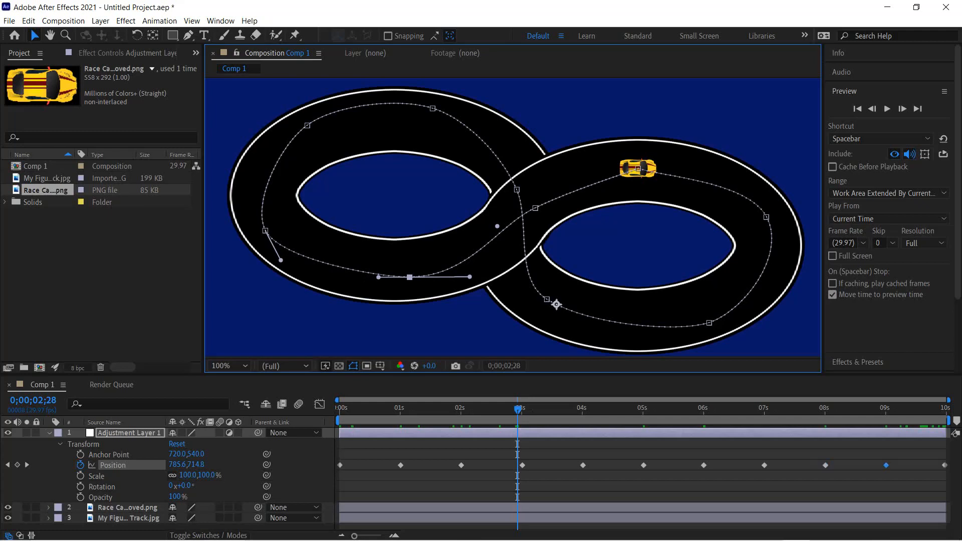
- Move the 9-second keyframe slightly upward and angle its handles so the path curves through the crossing into the right loop
{"action": "left_click_drag", "start_coordinate": [535, 208], "coordinate": [535, 202]}
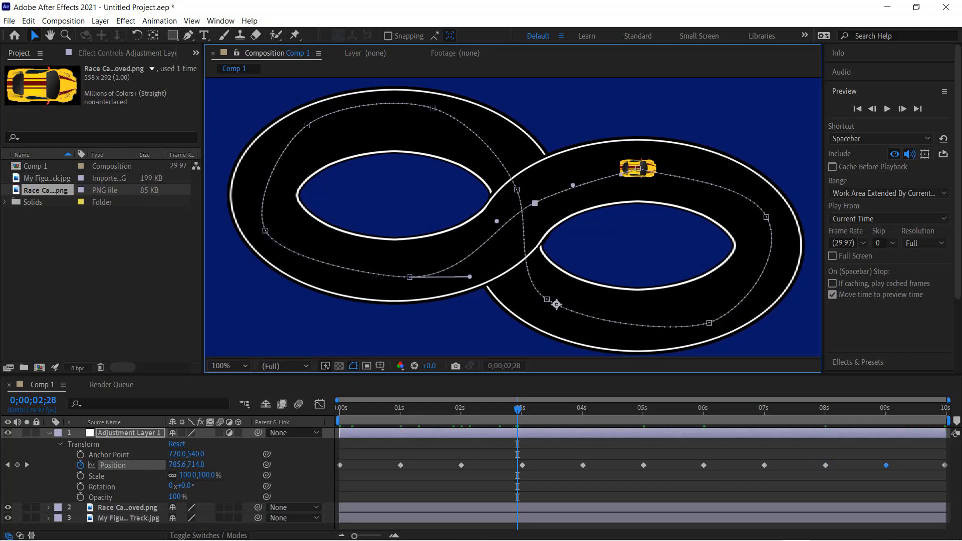
{"action": "mouse_move", "coordinate": [496, 221]}
{"action": "left_mouse_down"}
{"action": "mouse_move", "coordinate": [492, 211]}
{"action": "mouse_move", "coordinate": [510, 231]}
{"action": "left_mouse_up"}
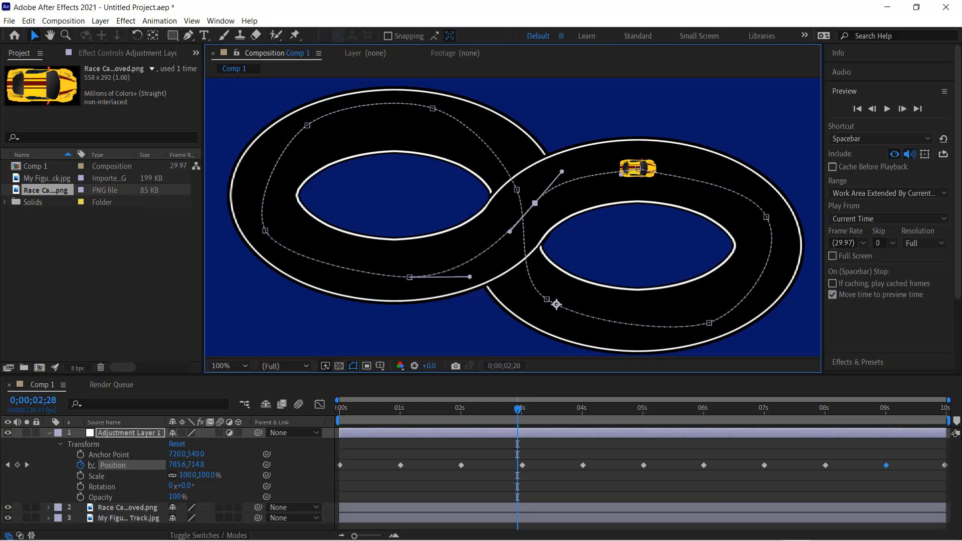
{"action": "left_click_drag", "start_coordinate": [562, 171], "coordinate": [562, 172]}
- Shift the 7-second keyframe inward, extend its upper handle toward the left loop's outer edge, and return to the first frame
{"action": "left_click_drag", "start_coordinate": [265, 231], "coordinate": [251, 203]}
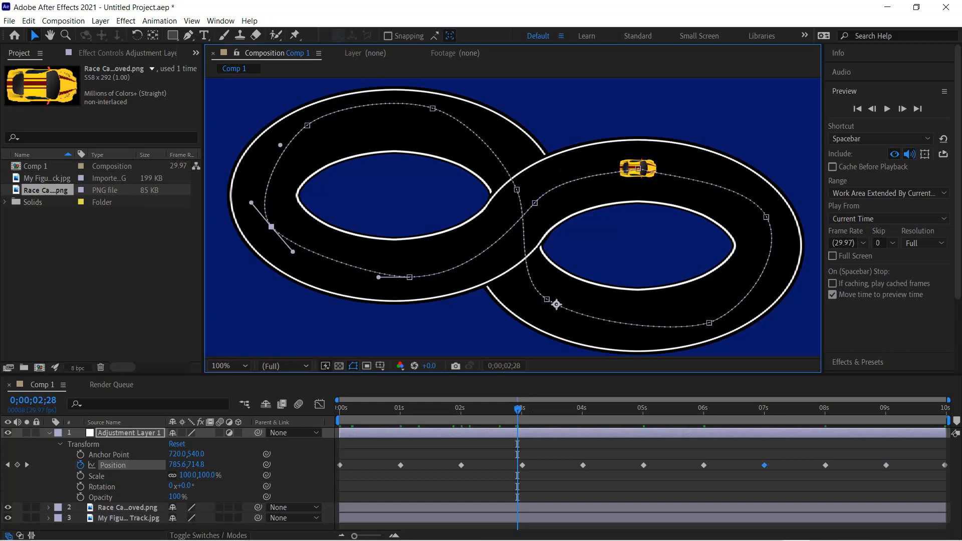
{"action": "left_click_drag", "start_coordinate": [251, 203], "coordinate": [237, 186]}
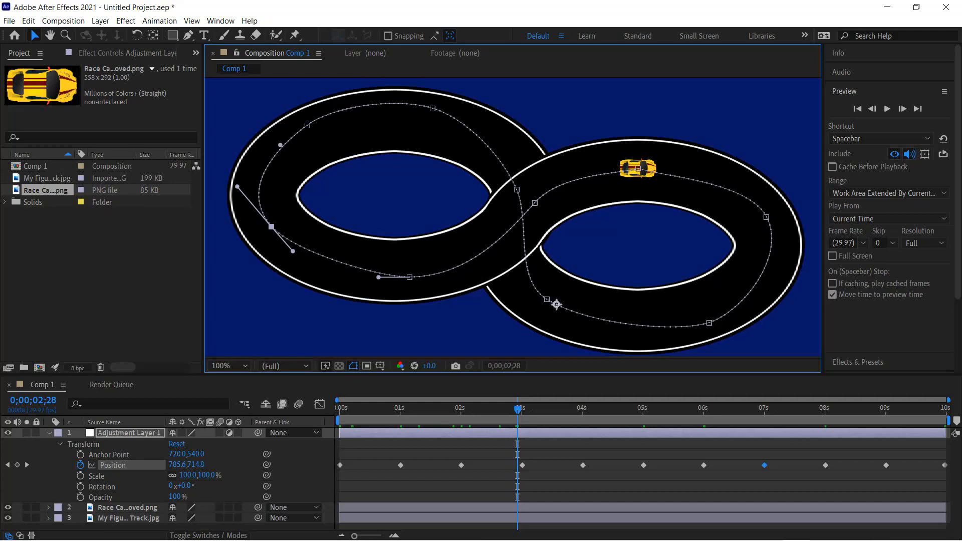
{"action": "key", "text": "Home"}
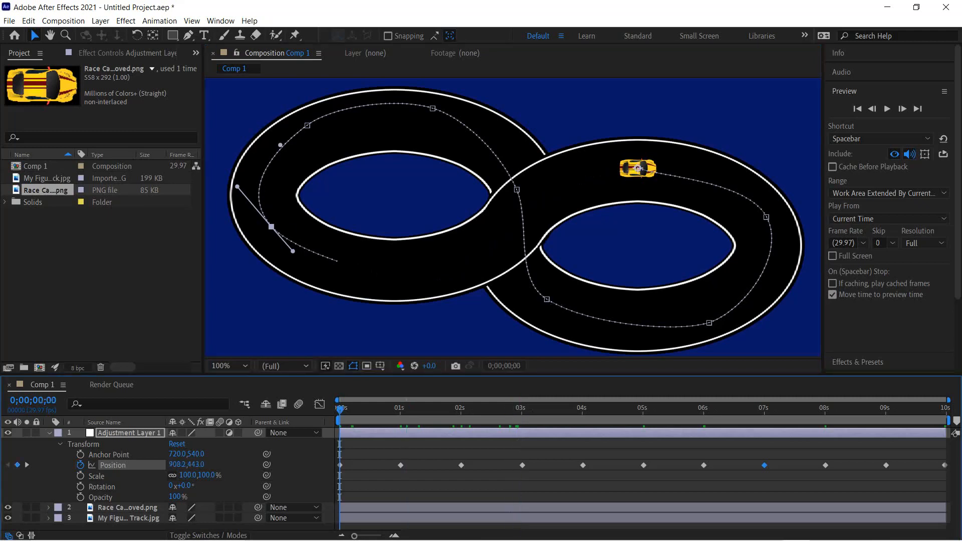
{"action": "mouse_move", "coordinate": [339, 410]}
{"action": "left_mouse_down"}
{"action": "mouse_move", "coordinate": [932, 410]}
{"action": "mouse_move", "coordinate": [339, 409]}
{"action": "left_mouse_up"}
- Collapse the adjustment layer's Transform properties and rename the layer Motion Path
{"action": "left_click", "coordinate": [61, 444]}
{"action": "right_click", "coordinate": [118, 432]}
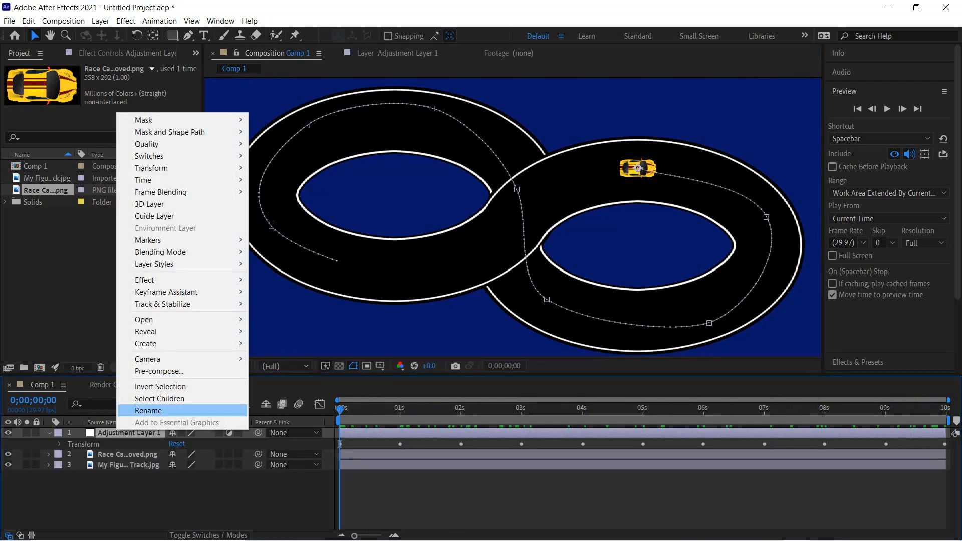
{"action": "left_click", "coordinate": [149, 411]}
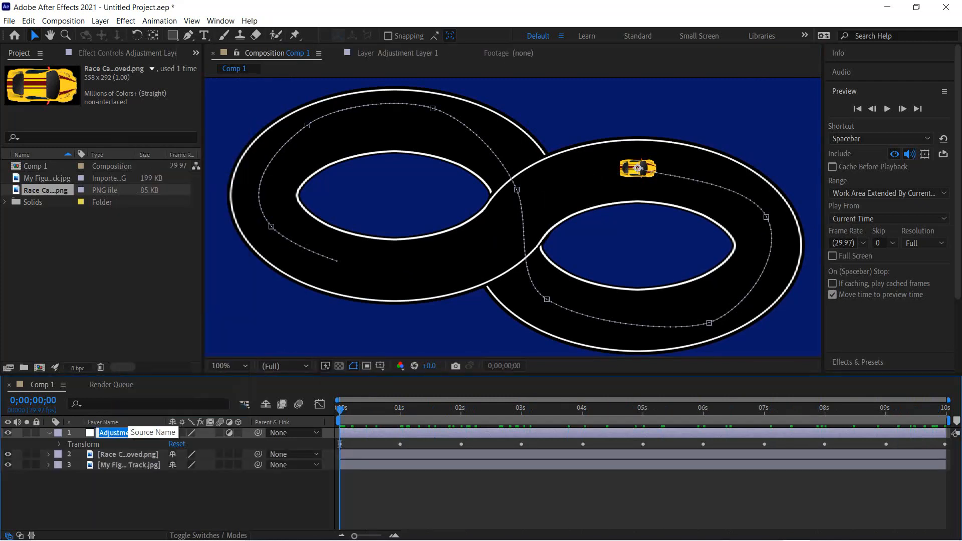
{"action": "type", "text": "Motion Path"}
{"action": "key", "text": "Return"}
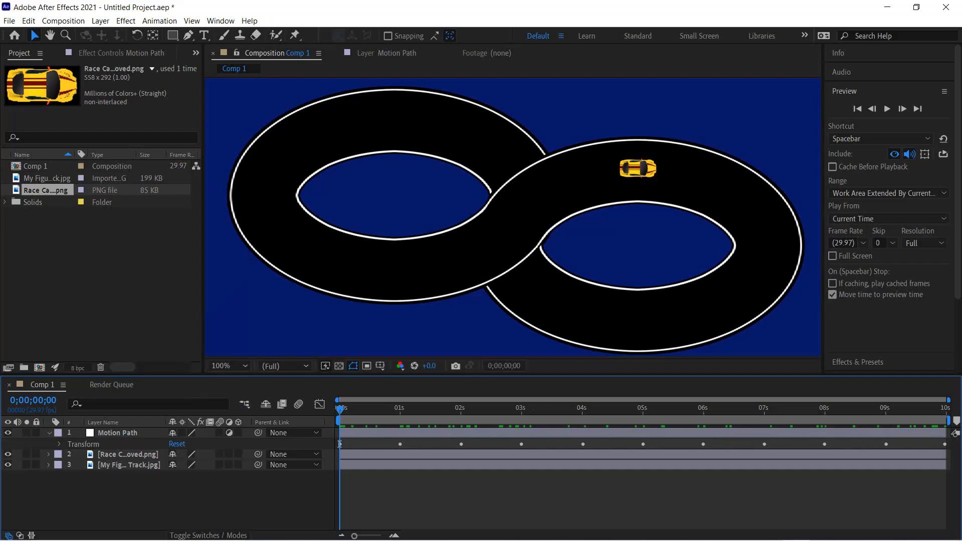
- Try linking the race car layer to the Motion Path layer with the parent pick whip, undoing each link
{"action": "left_click", "coordinate": [117, 433]}
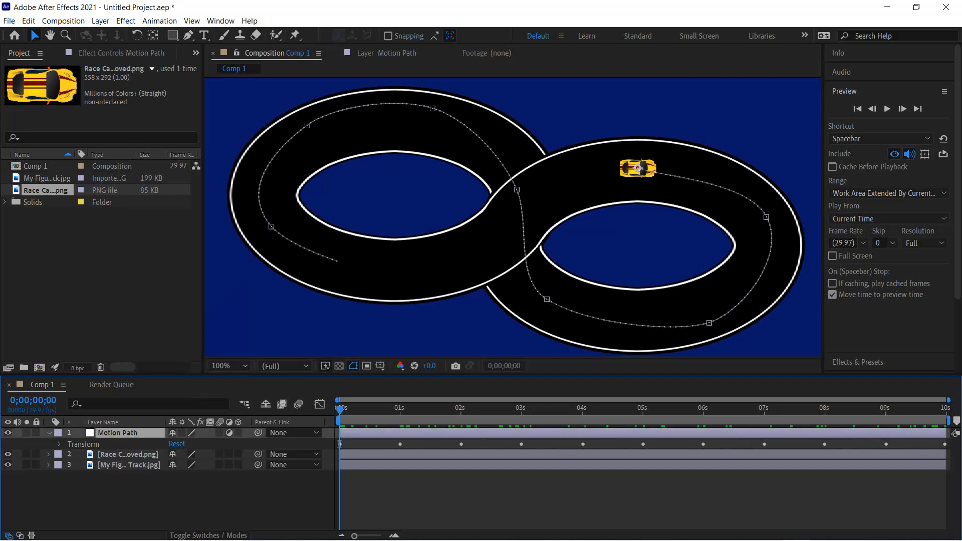
{"action": "left_click", "coordinate": [128, 454]}
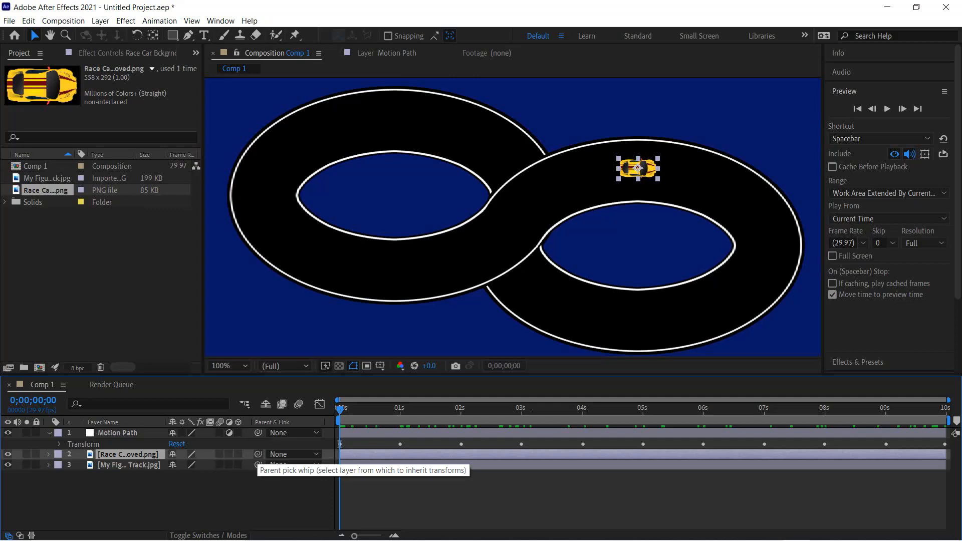
{"action": "left_click_drag", "start_coordinate": [257, 454], "coordinate": [141, 432]}
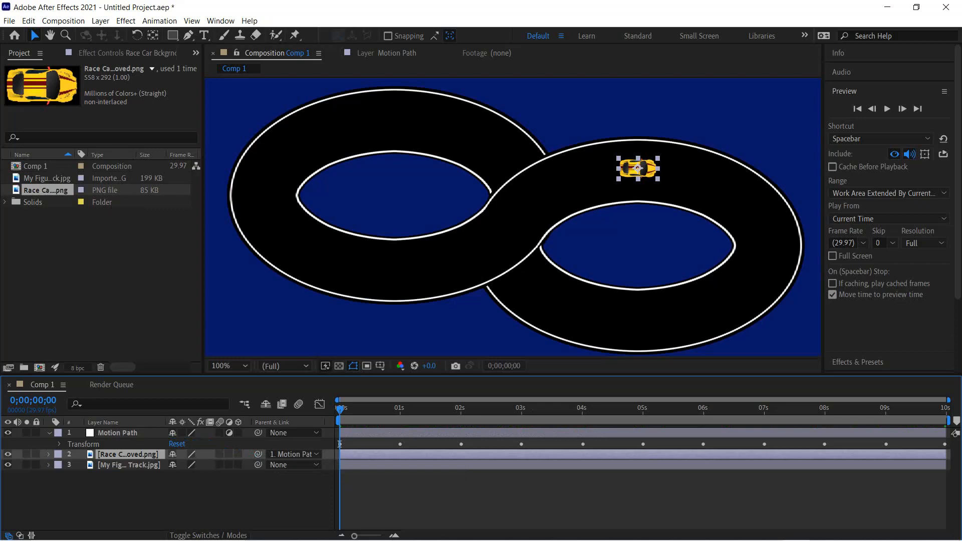
{"action": "key", "text": "ctrl+z"}
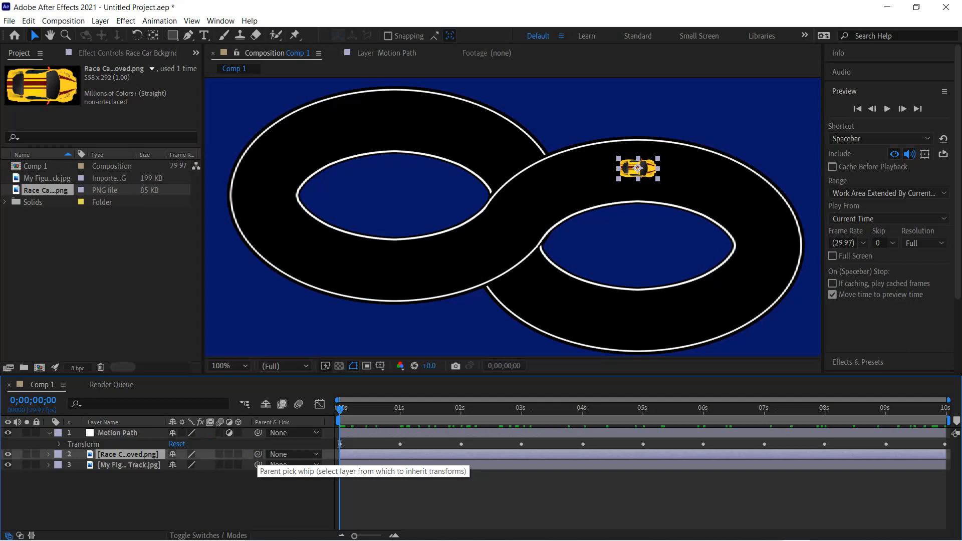
{"action": "left_click_drag", "start_coordinate": [258, 454], "coordinate": [140, 435]}
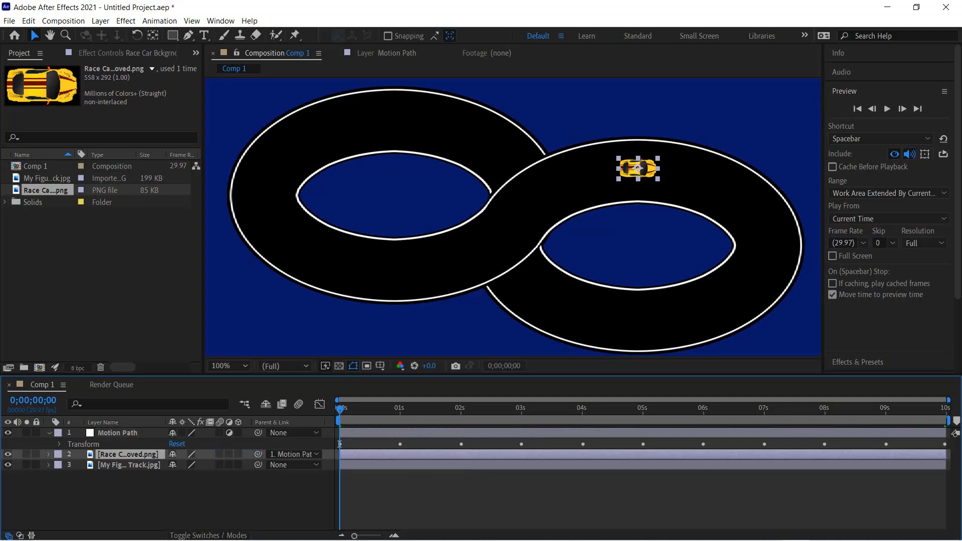
{"action": "key", "text": "ctrl+z"}
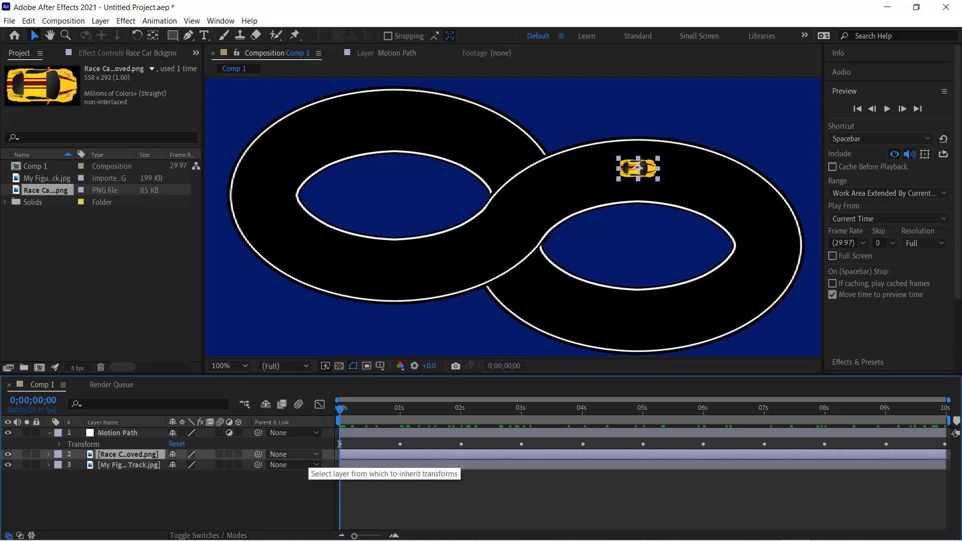
- Try choosing Motion Path by name as the race car layer's parent, and undo the choice
{"action": "left_click", "coordinate": [293, 454]}
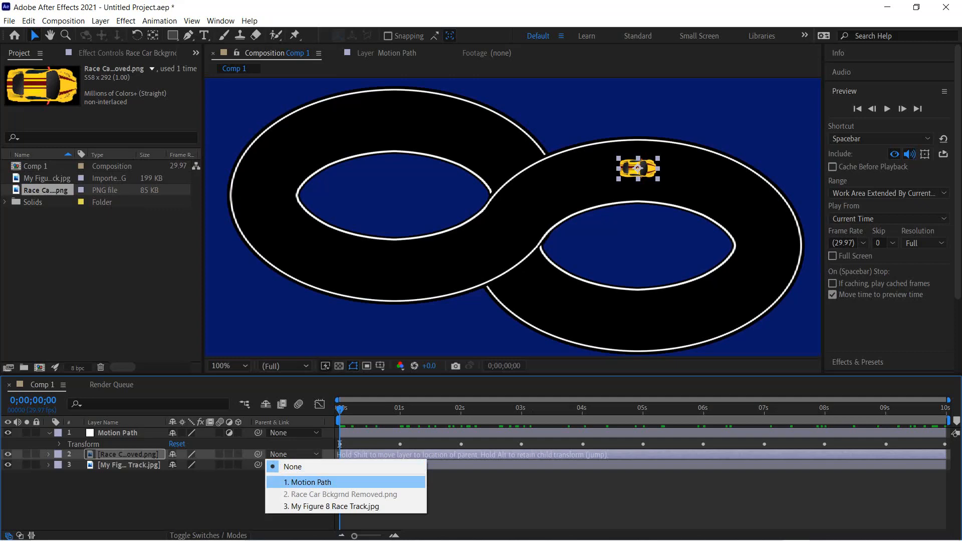
{"action": "left_click", "coordinate": [311, 482]}
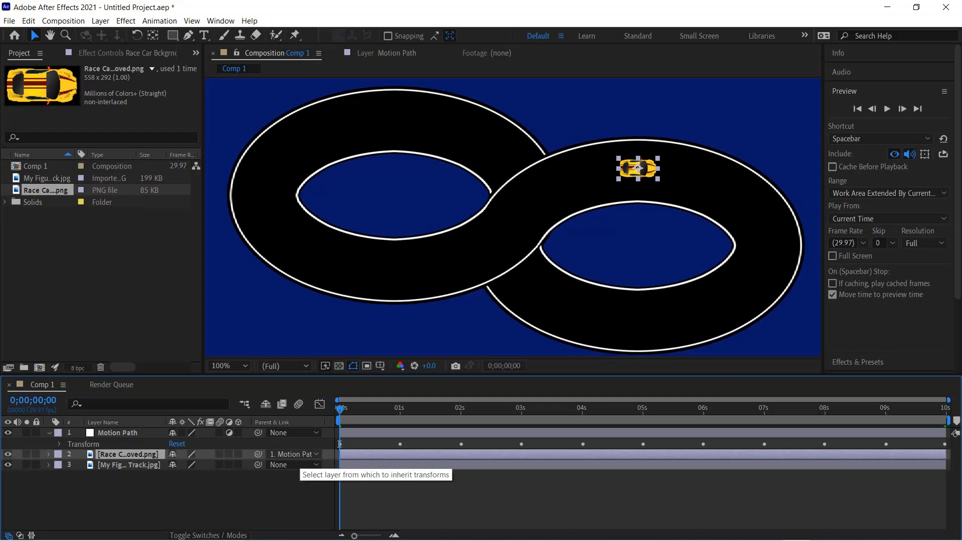
{"action": "key", "text": "ctrl+z"}
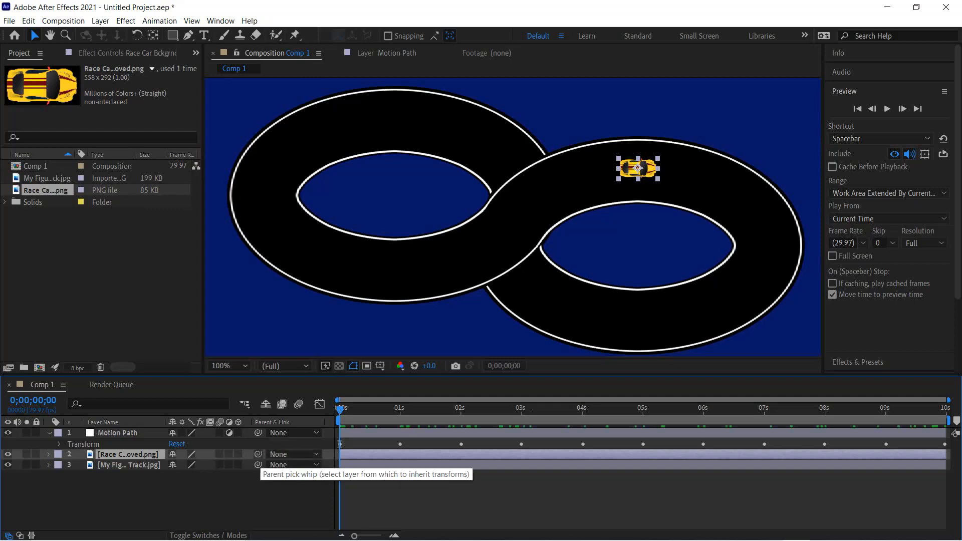
- Parent the race car layer to the Motion Path layer with the pick whip and preview the animation from the first frame
{"action": "left_click_drag", "start_coordinate": [258, 454], "coordinate": [143, 433]}
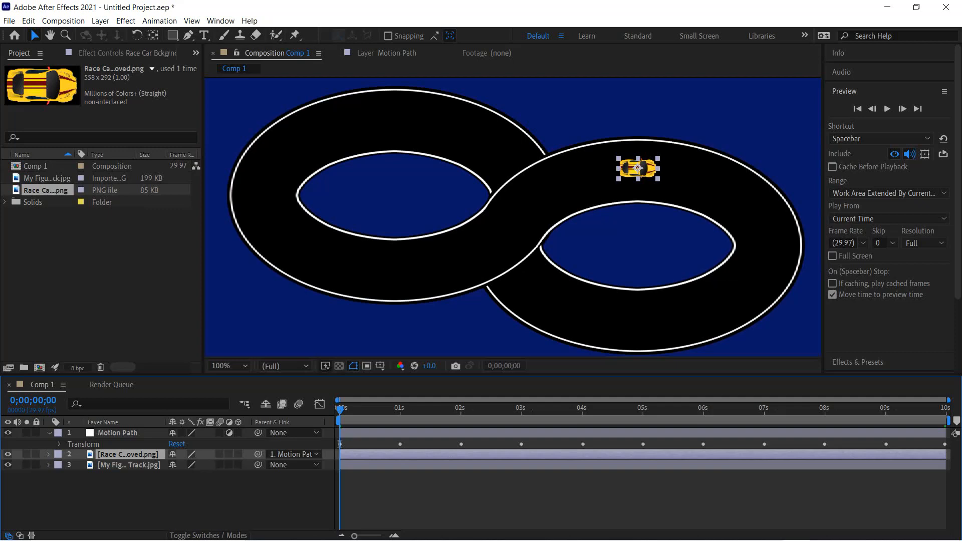
{"action": "key", "text": "space"}
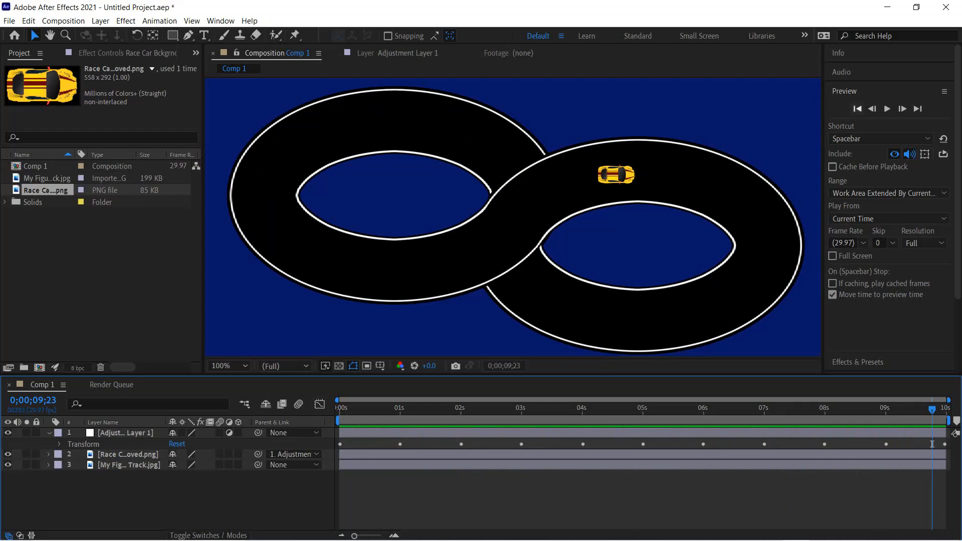
{"action": "left_click", "coordinate": [857, 109]}
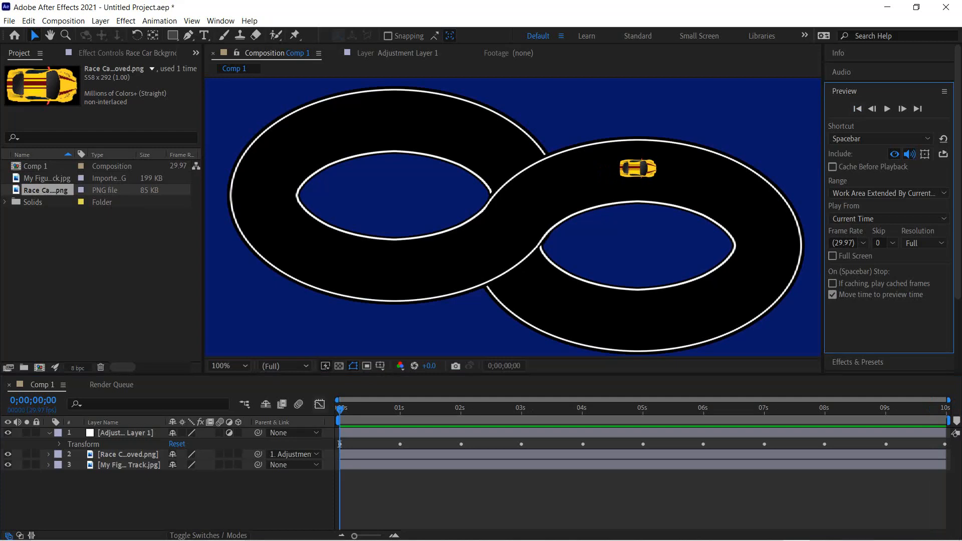
{"action": "key", "text": "space"}
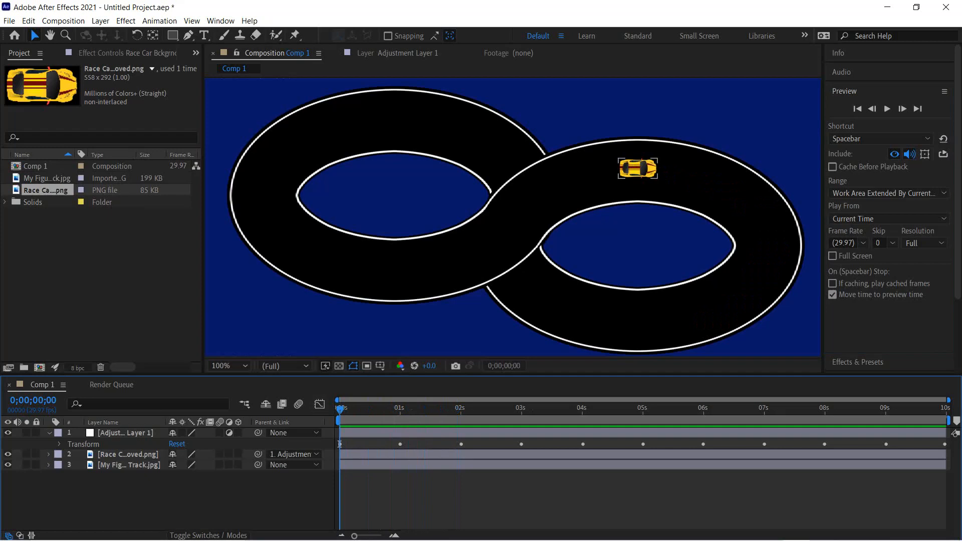
- Reveal the race car layer's Transform properties and start Rotation keyframing at the first frame with 0°
{"action": "left_click", "coordinate": [49, 455]}
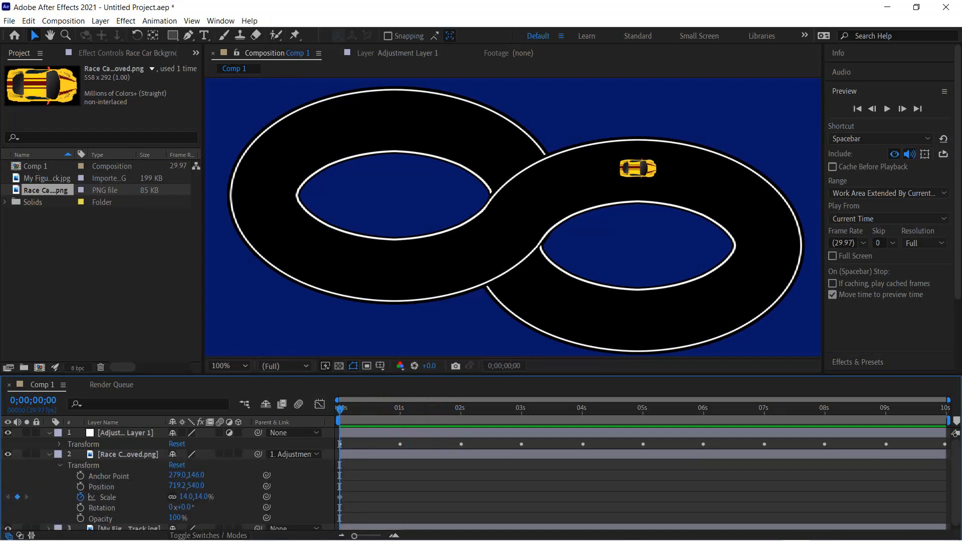
{"action": "left_click", "coordinate": [102, 508]}
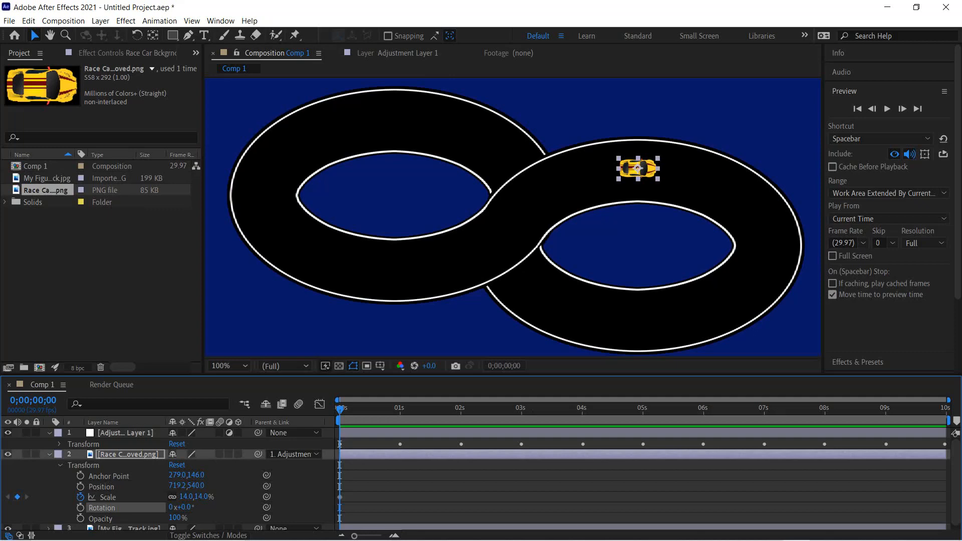
{"action": "left_click", "coordinate": [80, 507]}
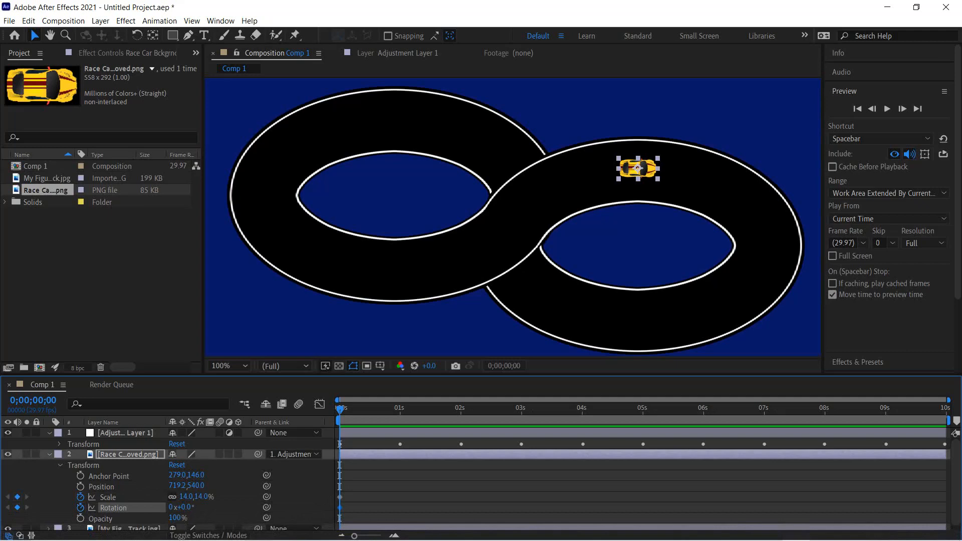
- Set the race car's Rotation to 69° at 0;00;01;00 and advance to 0;00;02;00
{"action": "key", "text": "space"}
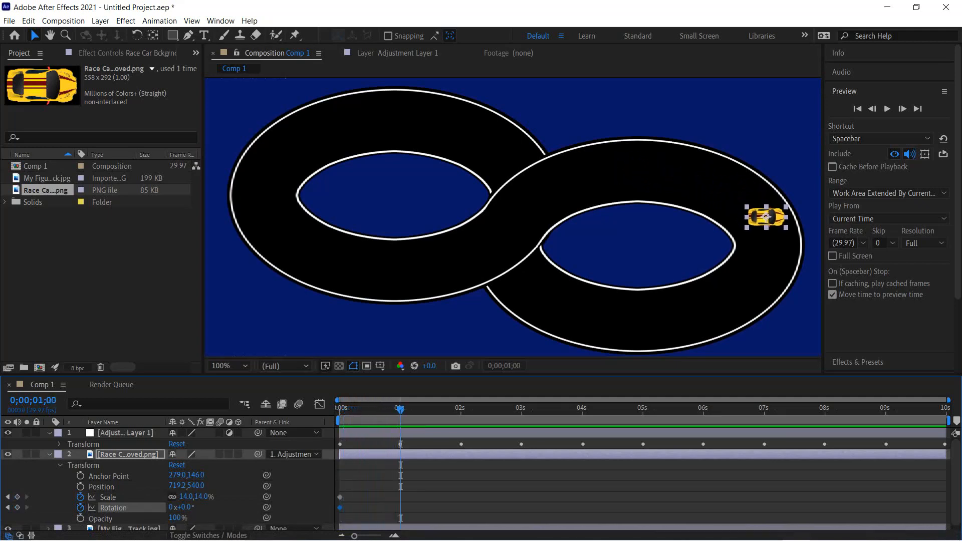
{"action": "left_click_drag", "start_coordinate": [185, 507], "coordinate": [219, 508]}
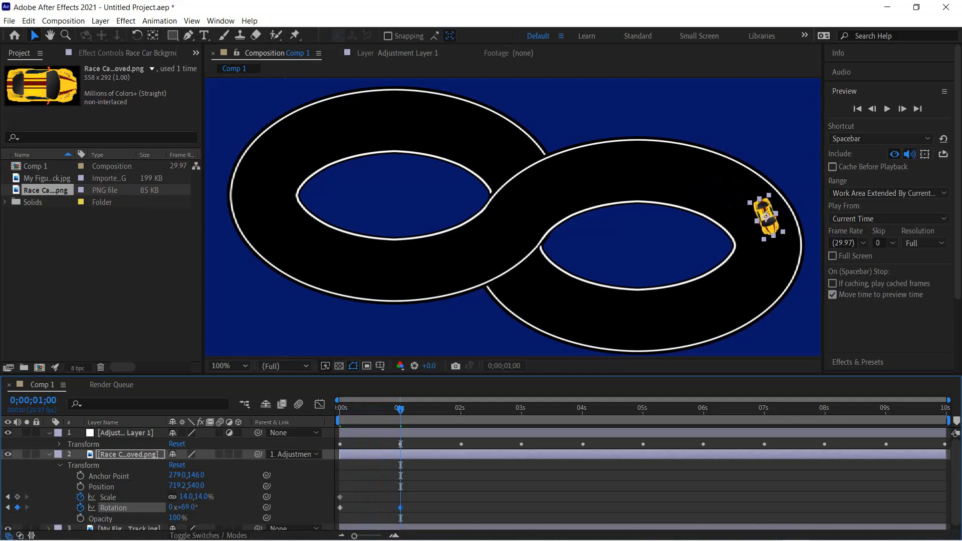
{"action": "key", "text": "space"}
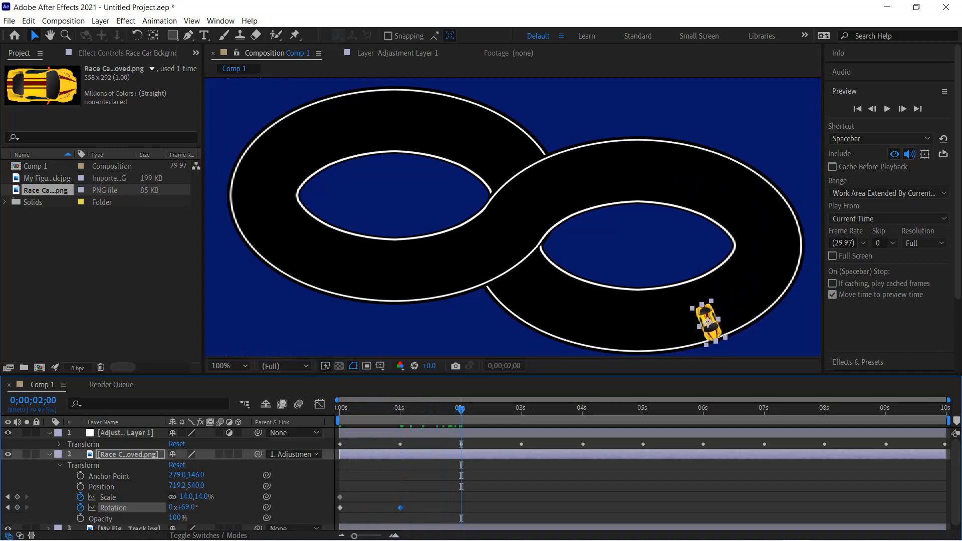
- Set the race car's Rotation to 166° at 0;00;02;00 and 227° at 0;00;03;00
{"action": "left_click_drag", "start_coordinate": [186, 507], "coordinate": [235, 507]}
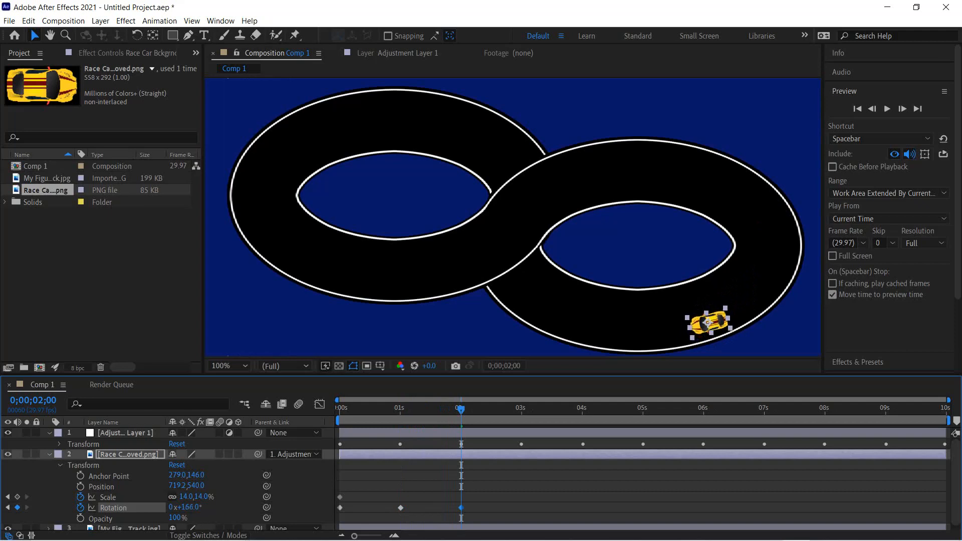
{"action": "key", "text": "space"}
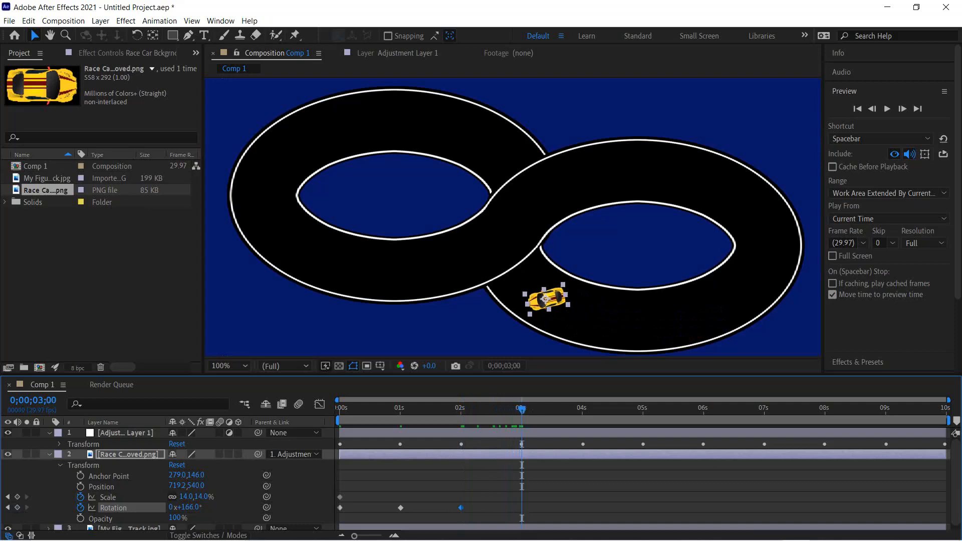
{"action": "left_click_drag", "start_coordinate": [185, 507], "coordinate": [207, 507]}
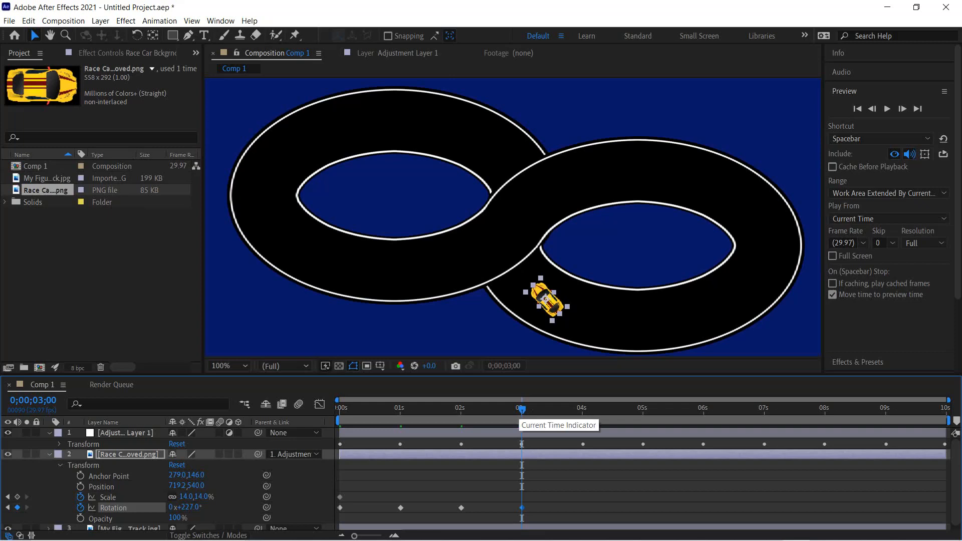
- Keyframe the race car's Rotation at 262° on 0;00;04;00 and 195° on 0;00;04;29
{"action": "left_click_drag", "start_coordinate": [522, 410], "coordinate": [582, 410]}
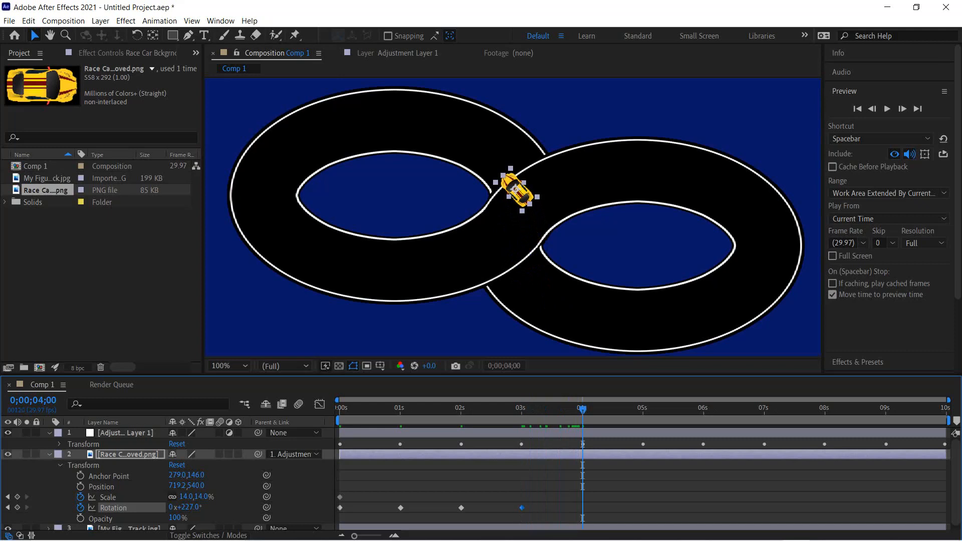
{"action": "left_click_drag", "start_coordinate": [188, 508], "coordinate": [206, 507]}
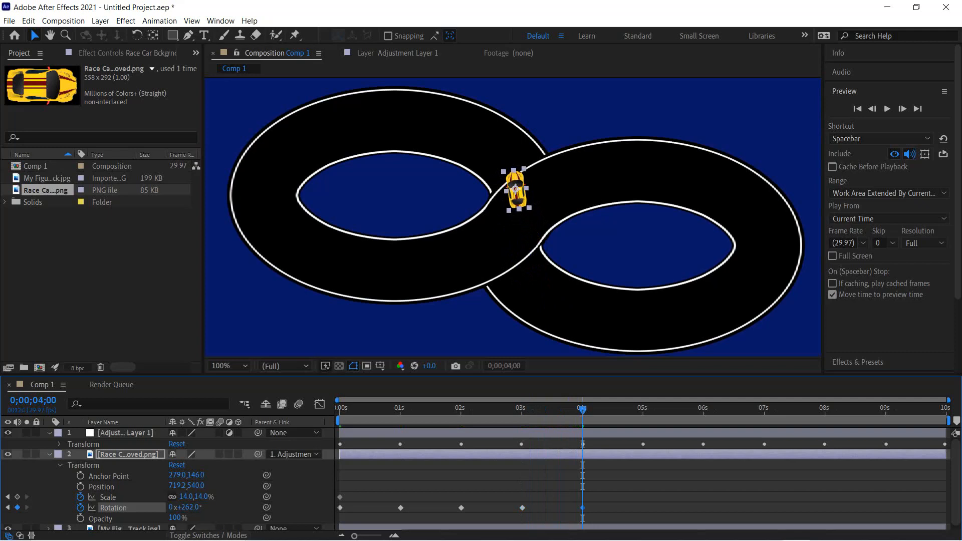
{"action": "key", "text": "space"}
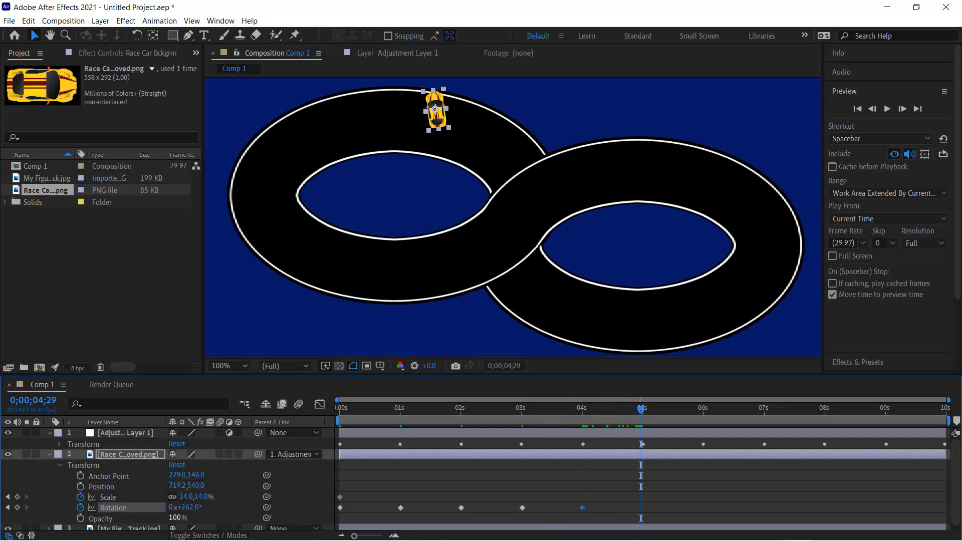
{"action": "left_click_drag", "start_coordinate": [192, 507], "coordinate": [157, 507]}
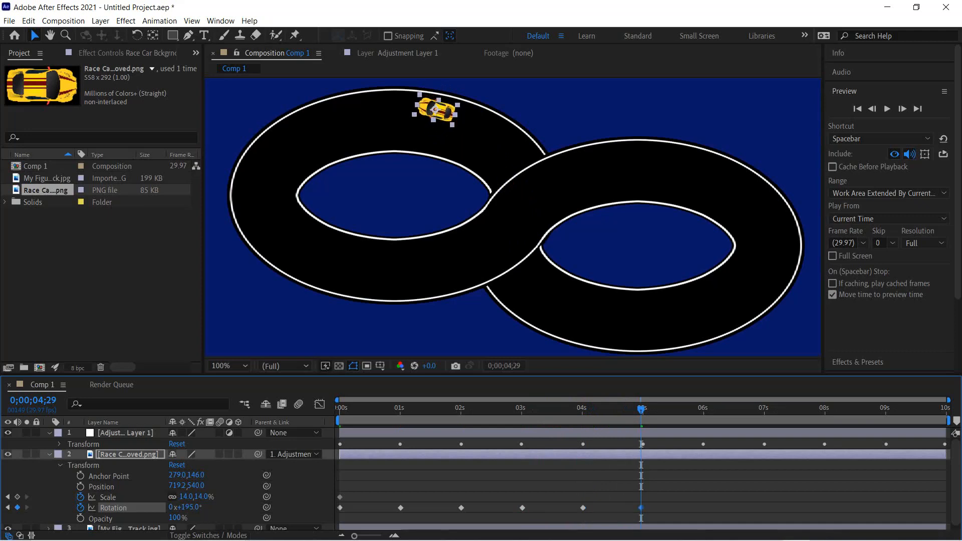
- Set the race car's Rotation to 148° at 0;00;06;00 and 52° at 0;00;07;00
{"action": "key", "text": "space"}
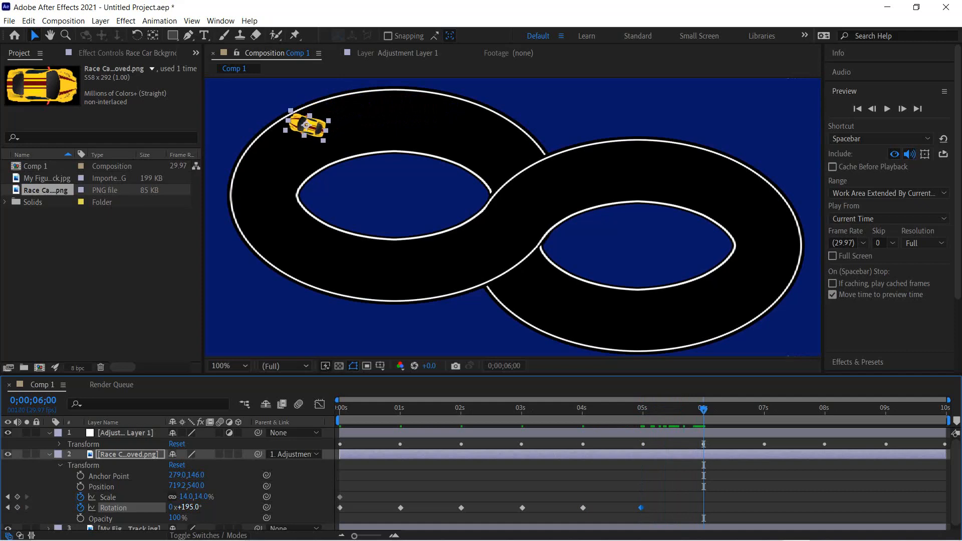
{"action": "left_click_drag", "start_coordinate": [189, 507], "coordinate": [166, 507]}
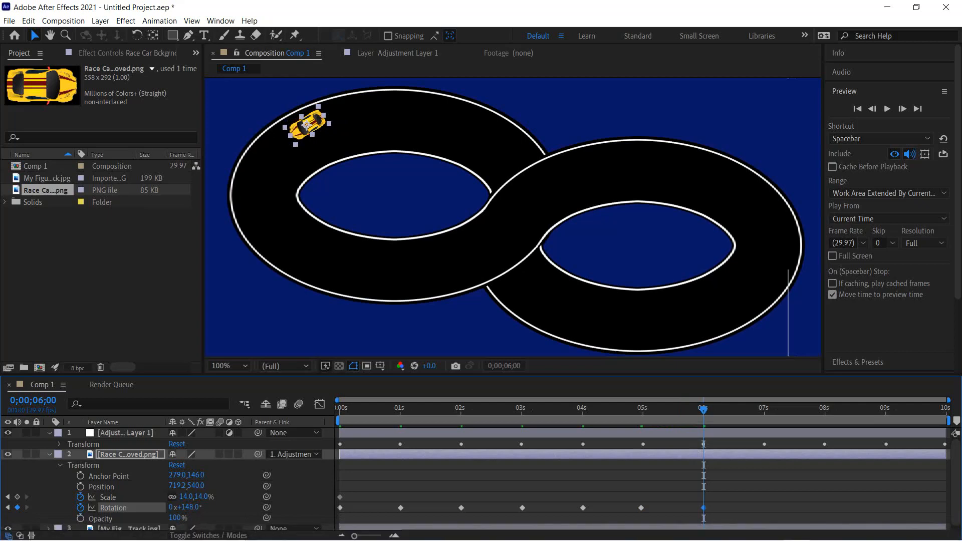
{"action": "key", "text": "space"}
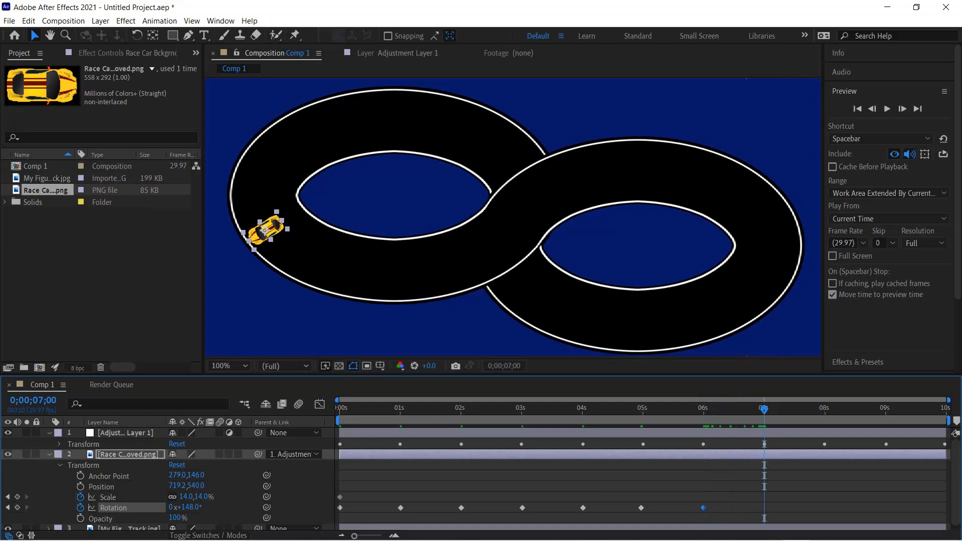
{"action": "left_click_drag", "start_coordinate": [188, 507], "coordinate": [140, 508]}
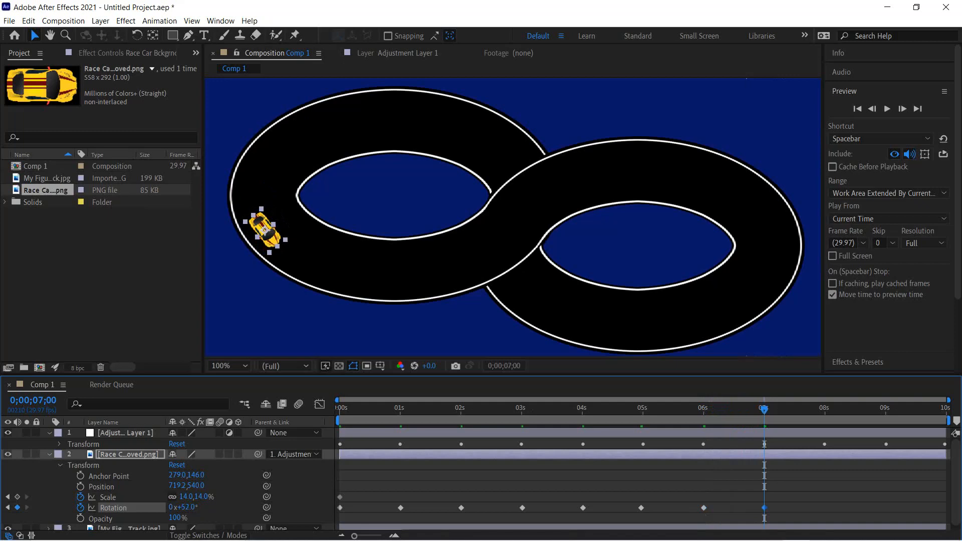
- Keyframe the race car's Rotation at 0° on 0;00;08;00 and -34° on 0;00;09;01, and advance to the last frame
{"action": "left_click_drag", "start_coordinate": [764, 410], "coordinate": [825, 409]}
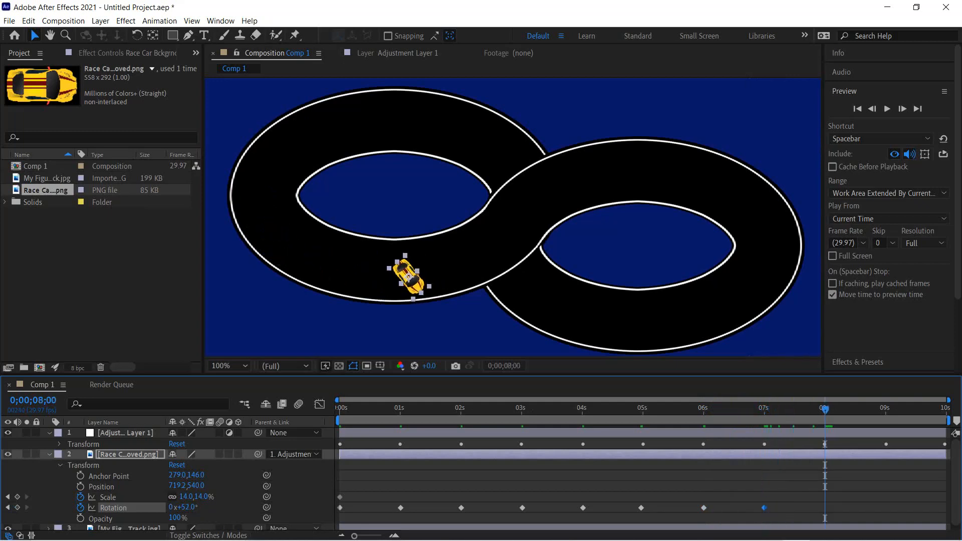
{"action": "left_click_drag", "start_coordinate": [187, 507], "coordinate": [161, 507]}
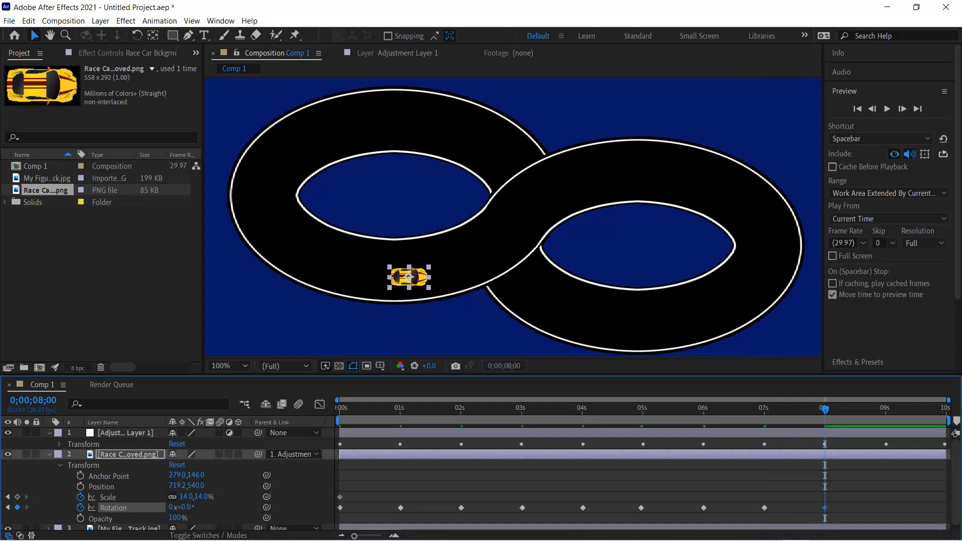
{"action": "key", "text": "space"}
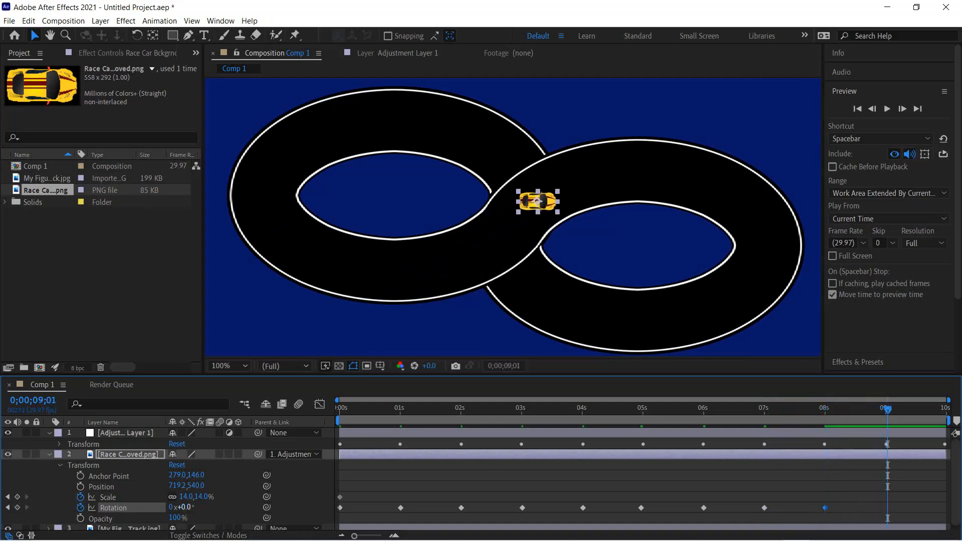
{"action": "left_click_drag", "start_coordinate": [181, 507], "coordinate": [165, 507]}
{"action": "key", "text": "space"}
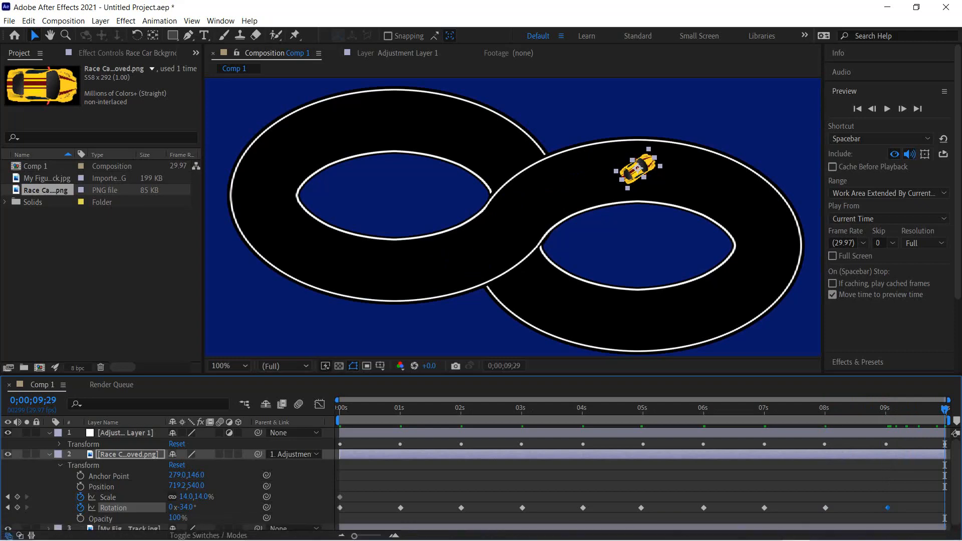
{"action": "mouse_move", "coordinate": [341, 508]}
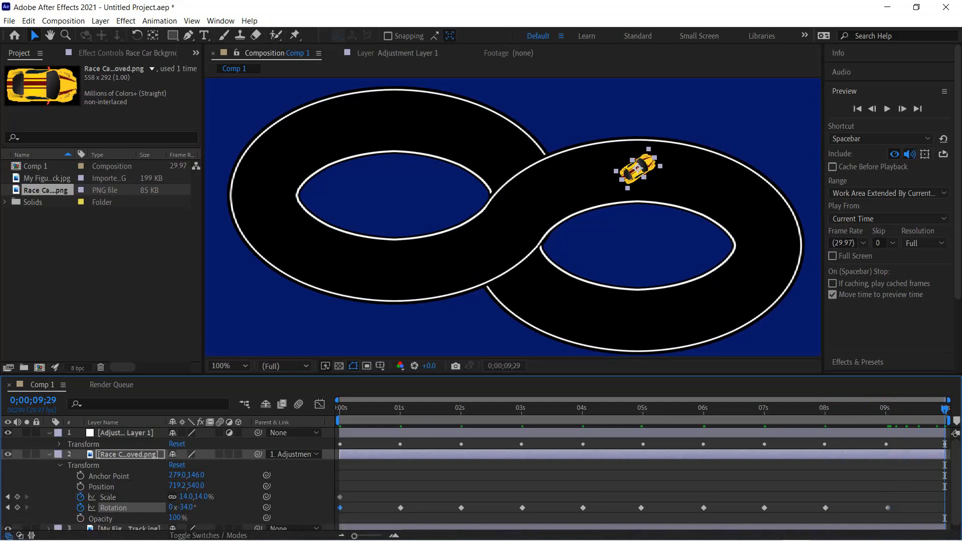
{"action": "left_click", "coordinate": [343, 515]}
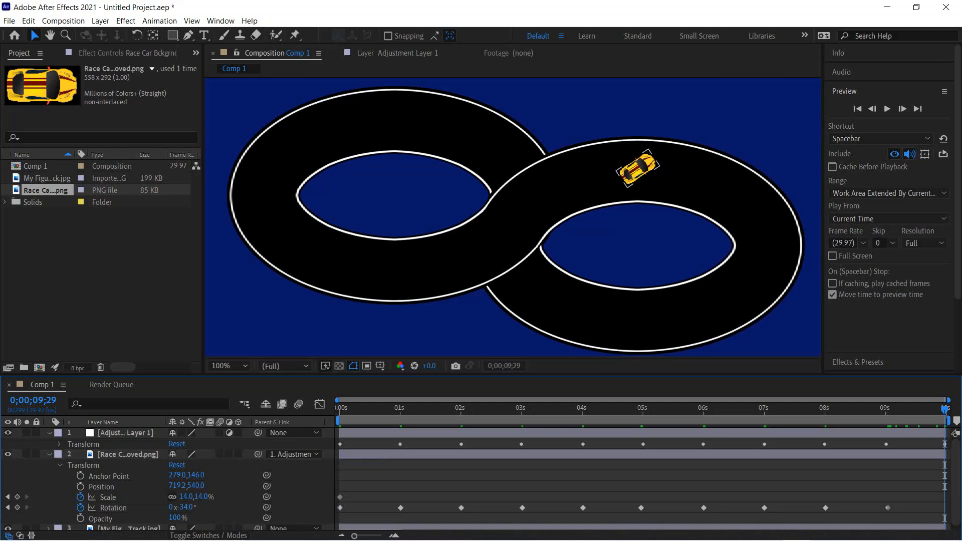
{"action": "left_click", "coordinate": [340, 508]}
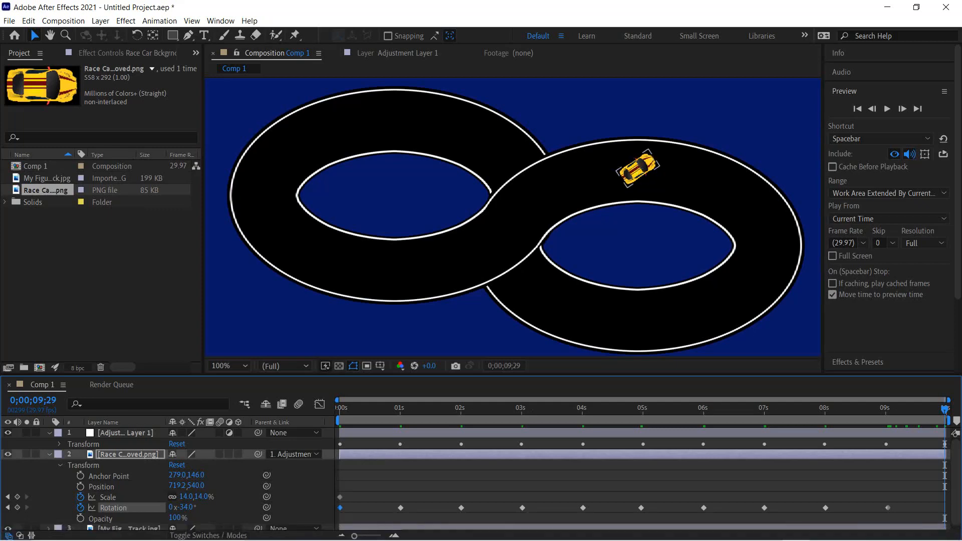
{"action": "key", "text": "F2"}
{"action": "left_click_drag", "start_coordinate": [945, 410], "coordinate": [945, 409]}
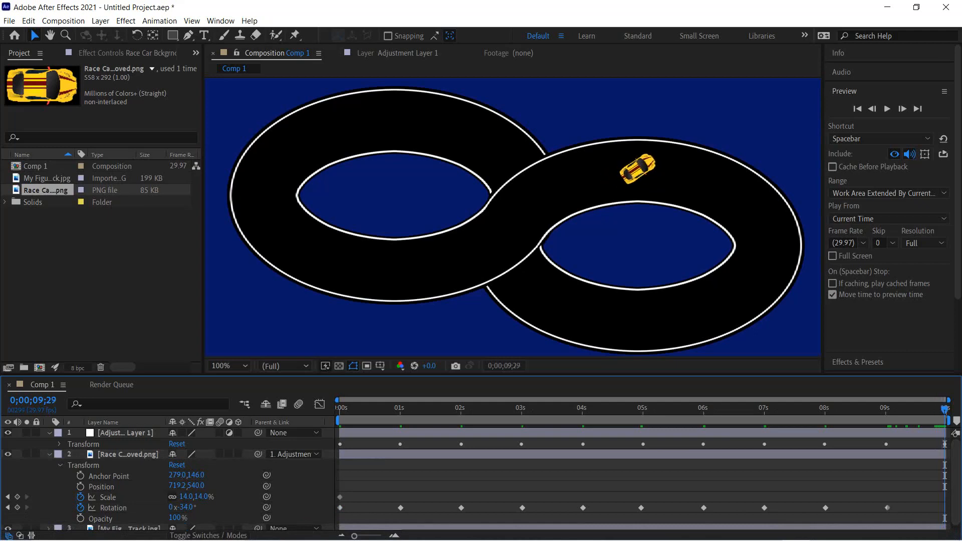
{"action": "left_click", "coordinate": [113, 508]}
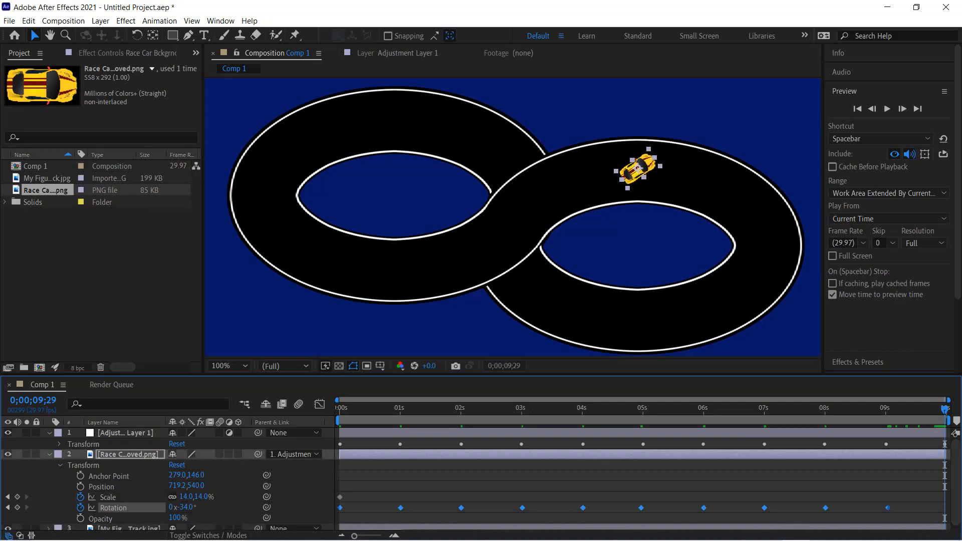
- Set the race car's Rotation to 0° at 0;00;09;29 and return to the first frame
{"action": "left_click_drag", "start_coordinate": [186, 508], "coordinate": [203, 507]}
{"action": "left_click_drag", "start_coordinate": [944, 409], "coordinate": [663, 409]}
{"action": "key", "text": "Home"}
{"action": "key", "text": "space"}
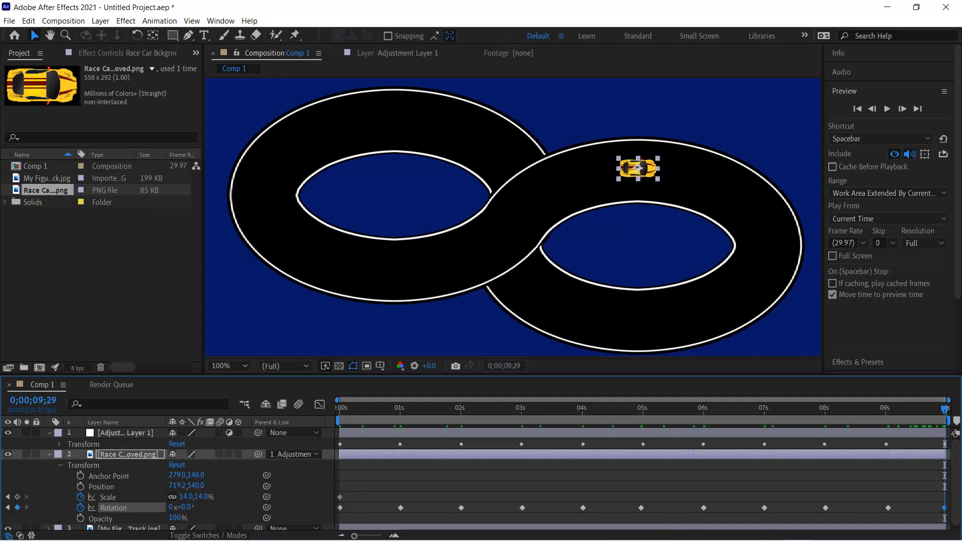
{"action": "key", "text": "Home"}
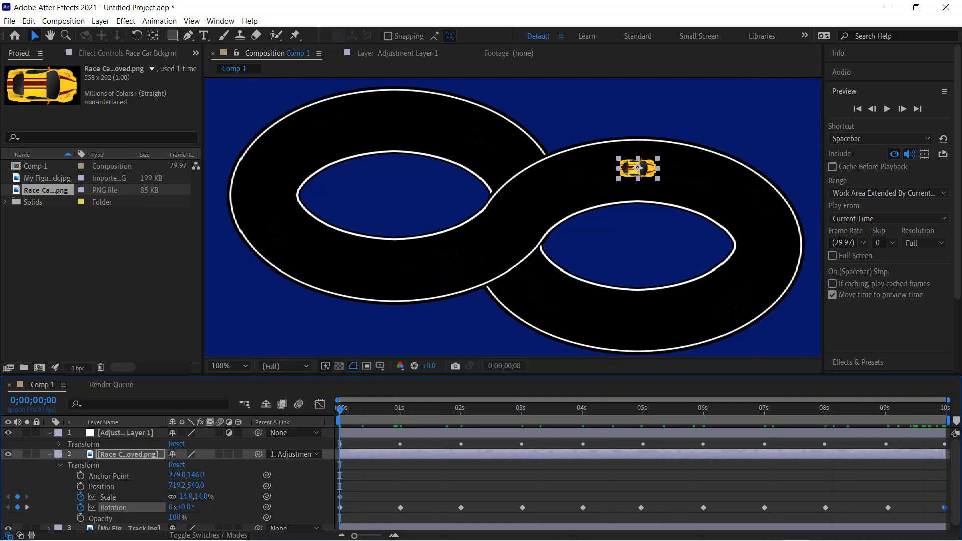
- Collapse the properties of the race car and adjustment layers, and select the adjustment layer to show its motion path
{"action": "left_click", "coordinate": [50, 455]}
{"action": "left_click", "coordinate": [128, 454]}
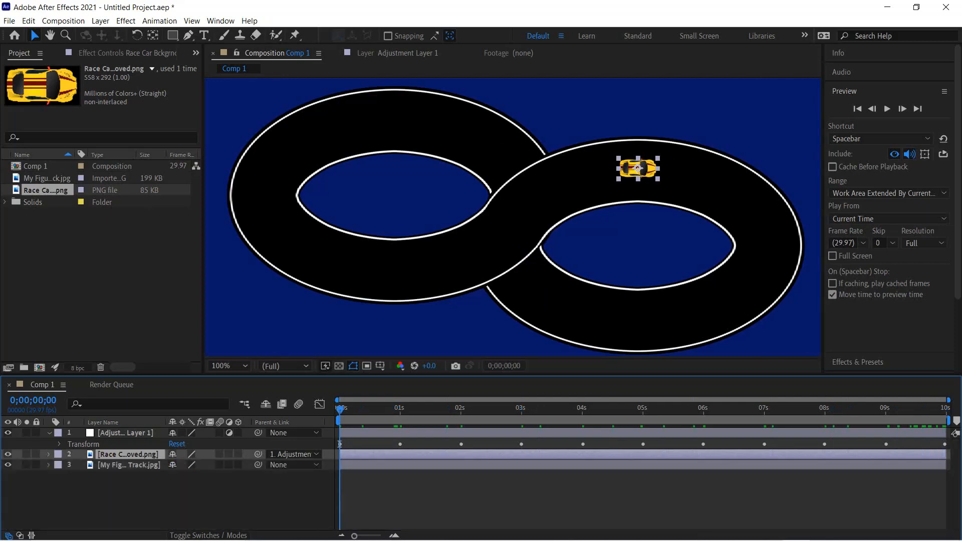
{"action": "left_click", "coordinate": [49, 433]}
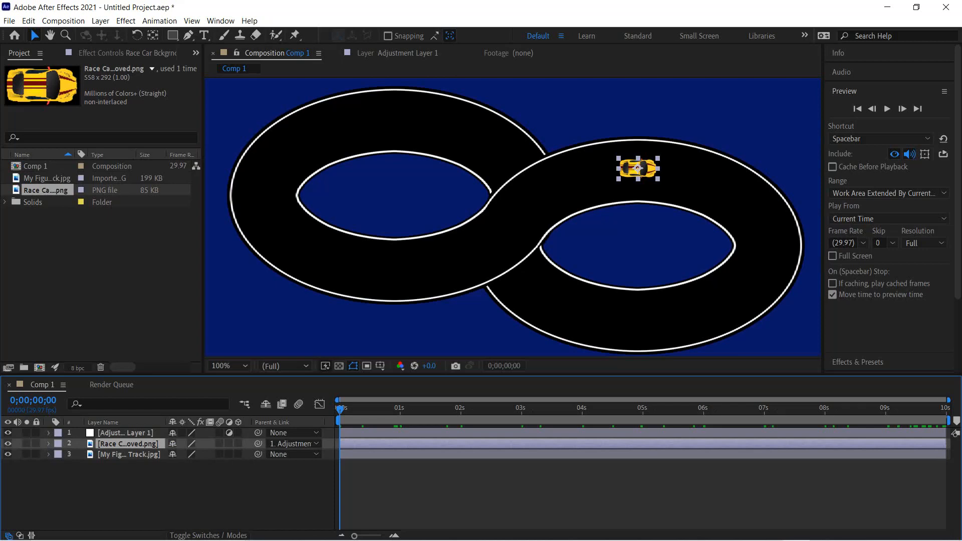
{"action": "left_click", "coordinate": [127, 433]}
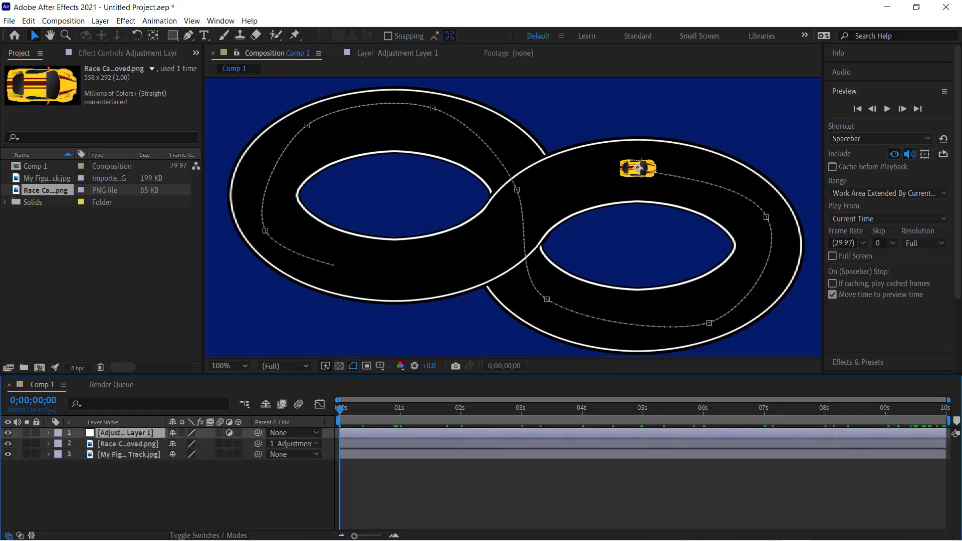
- Select the race car layer and preview the finished animation from the first frame
{"action": "left_click", "coordinate": [127, 444]}
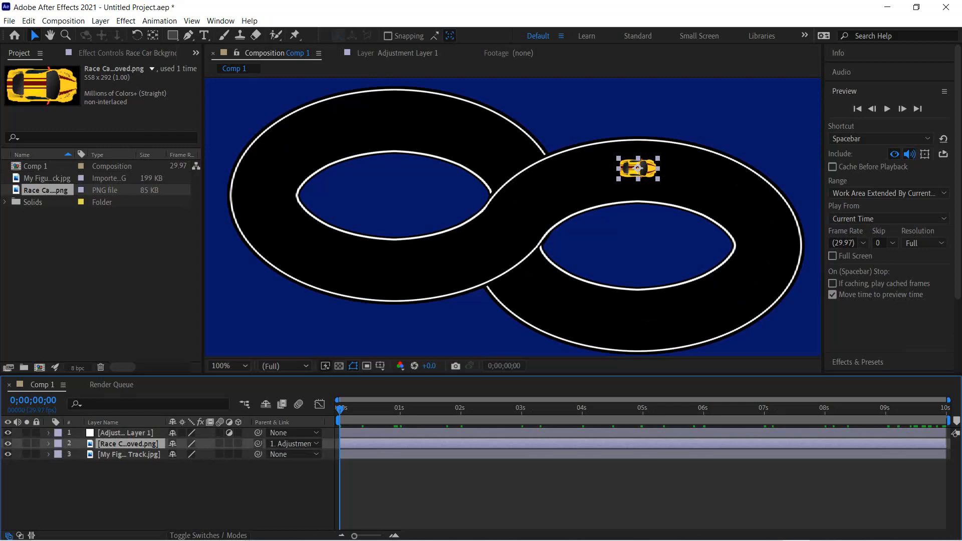
{"action": "left_click", "coordinate": [887, 109]}
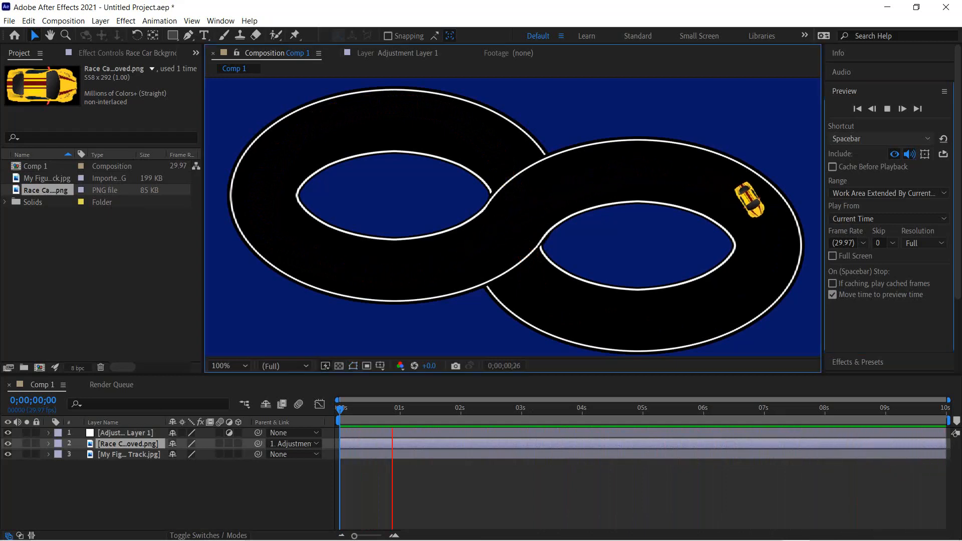
{"action": "key", "text": "space"}
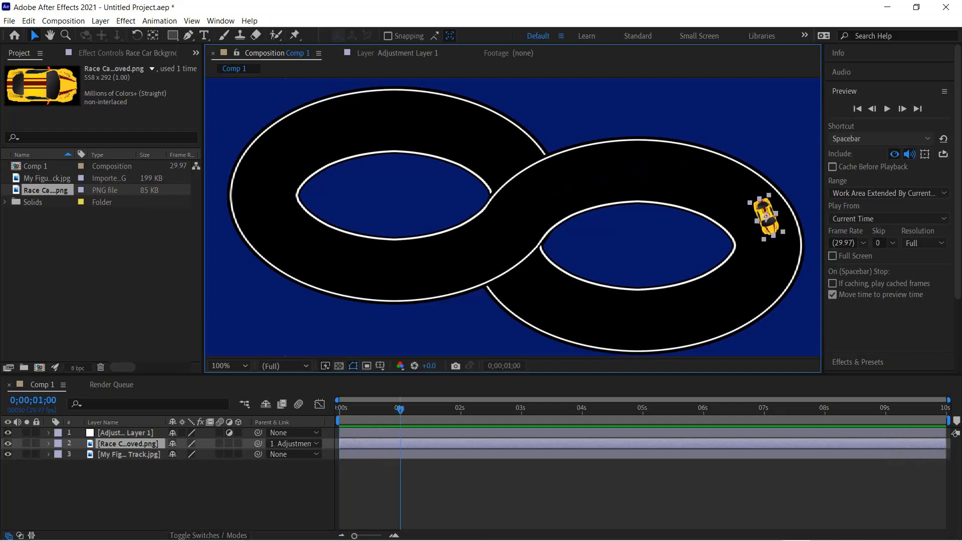